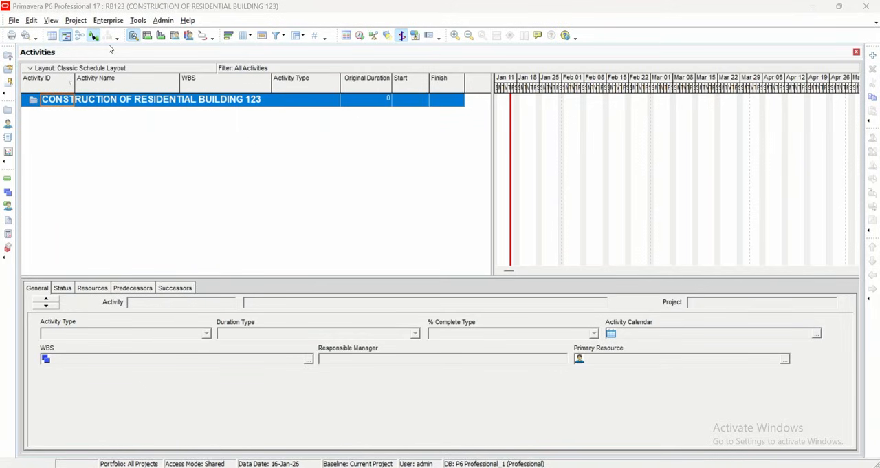
- Open the enterprise-wide Projects view
left_click(86, 20)
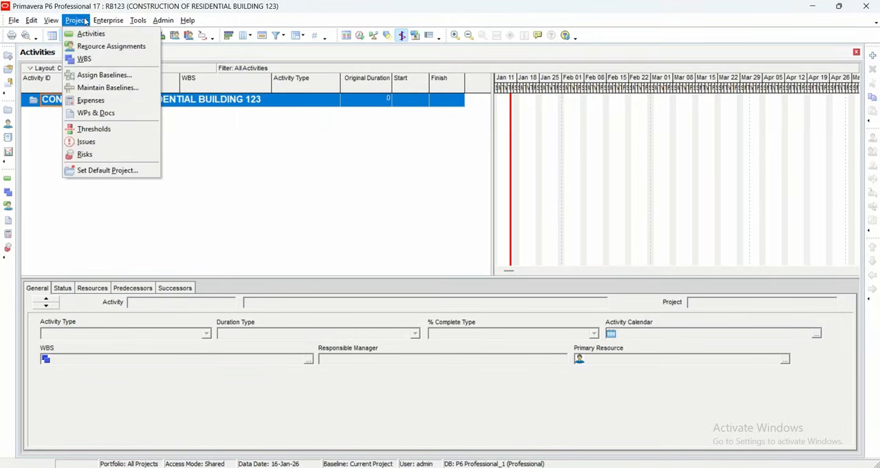
mouse_move(97, 21)
left_click(86, 34)
left_click(81, 22)
mouse_move(94, 25)
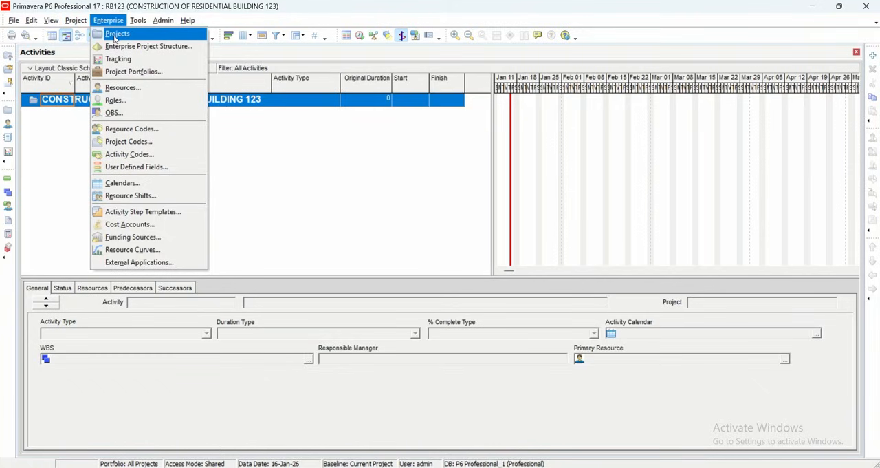
left_click(115, 35)
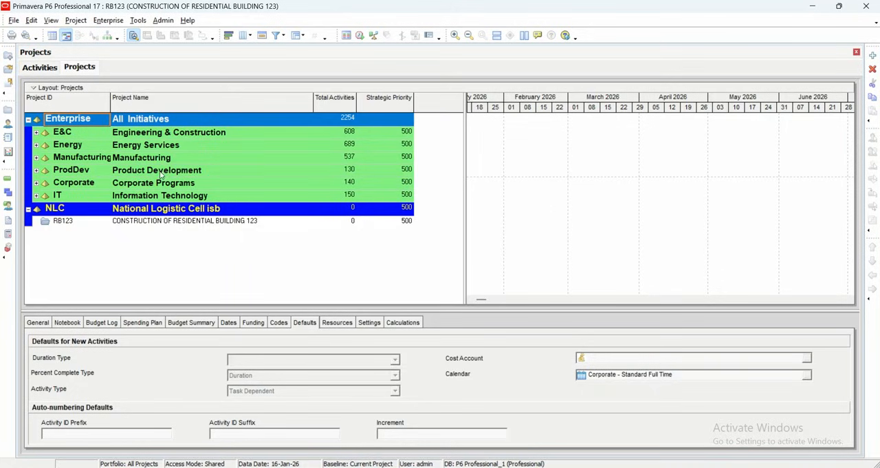
- Look through the RB123 project and the EPS nodes from Engineering & Construction down to Corporate Programs
left_click(176, 227)
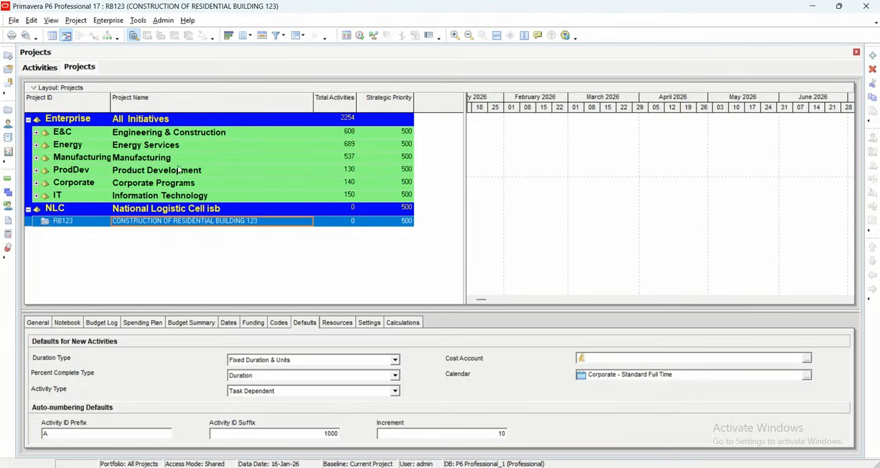
left_click(189, 138)
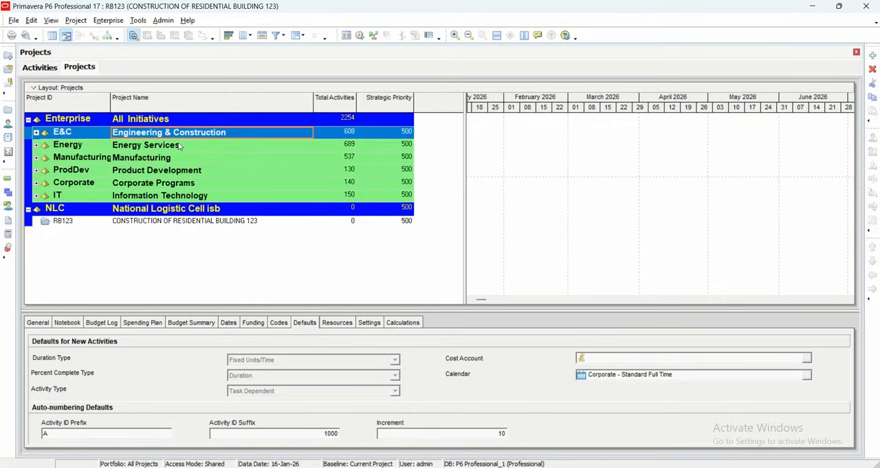
left_click(180, 146)
left_click(185, 159)
left_click(187, 169)
left_click(188, 170)
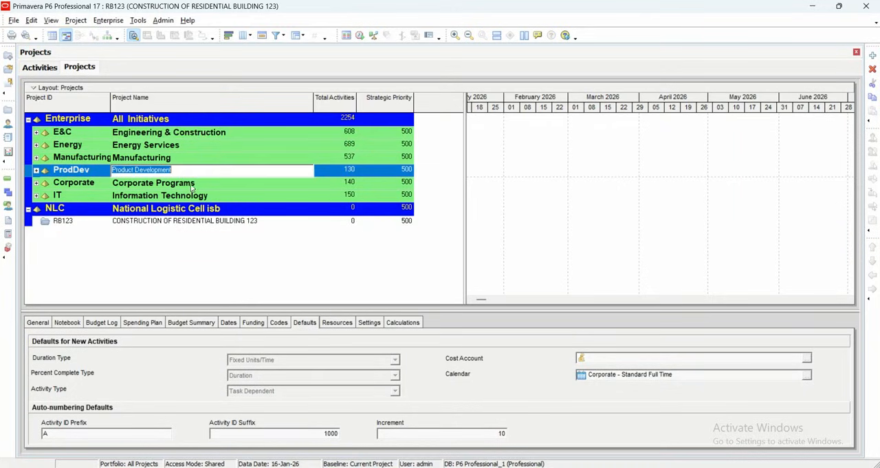
left_click(197, 185)
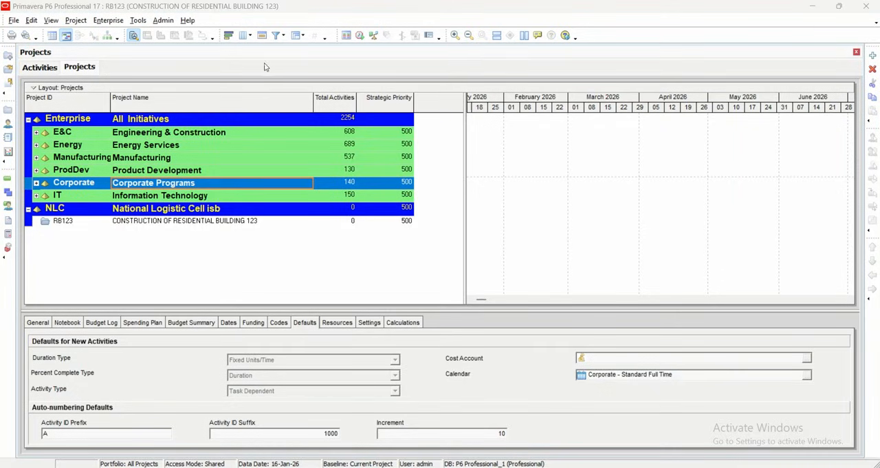
- Display all projects as a plain list and browse it down to the RB123 residential building project and back up
left_click(304, 38)
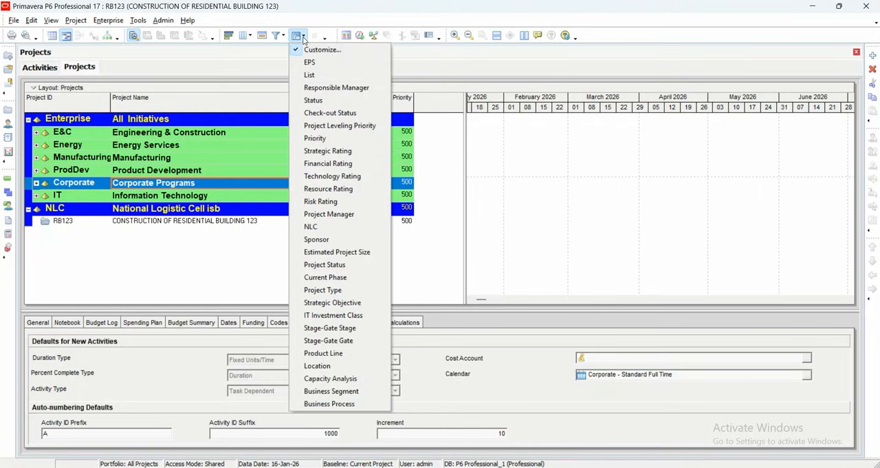
left_click(310, 76)
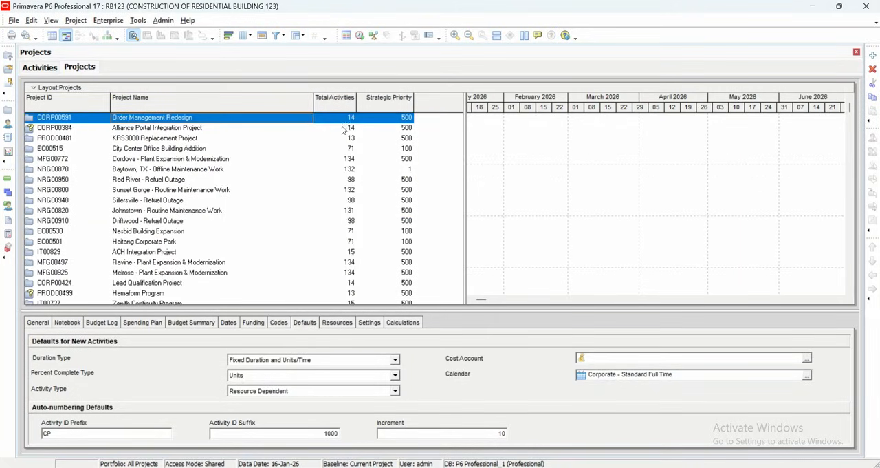
left_click(262, 129)
key("Down")
key("Down")
key("Down")
key("Down")
key("Down")
key("Down")
key("Down")
key("Down")
key("Down")
key("Down")
key("Down")
key("Down")
key("Down")
key("Down")
key("Down")
key("Down")
key("Down")
key("Down")
key("Down")
key("Down")
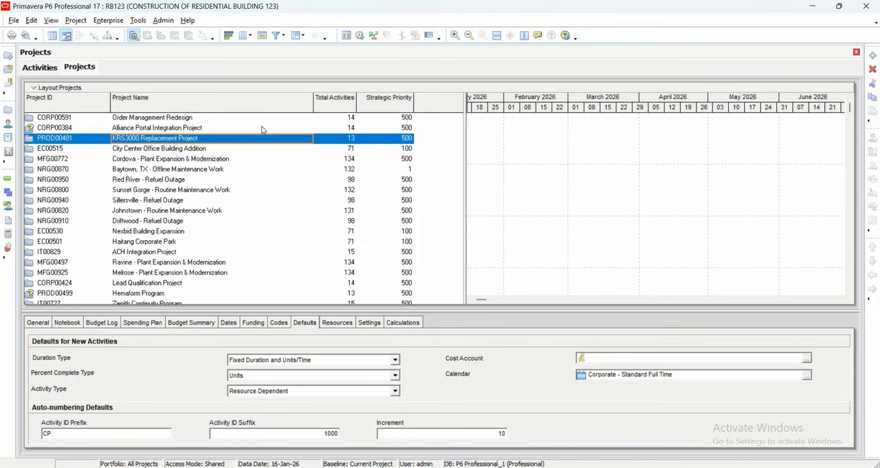
key("Down")
key("Down")
key("Down")
key("Down")
key("Down")
key("Down")
key("Down")
key("Down")
key("Down")
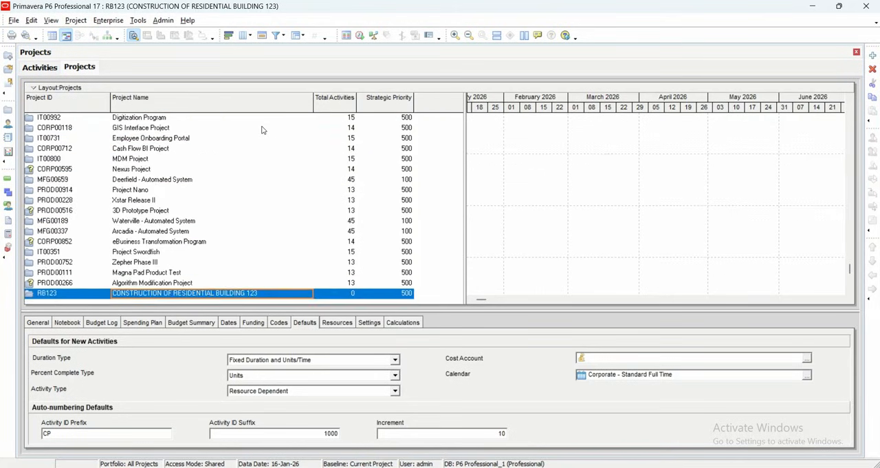
key("Up")
key("Up")
key("Up")
key("Up")
key("Up")
key("Up")
key("Up")
key("Up")
key("Up")
key("Up")
key("Up")
key("Up")
key("Up")
key("Up")
key("Up")
key("Down")
key("Down")
key("Down")
key("Down")
key("Down")
key("Down")
key("Down")
key("Down")
key("Down")
key("Down")
key("Down")
key("Down")
key("Down")
key("Down")
key("Down")
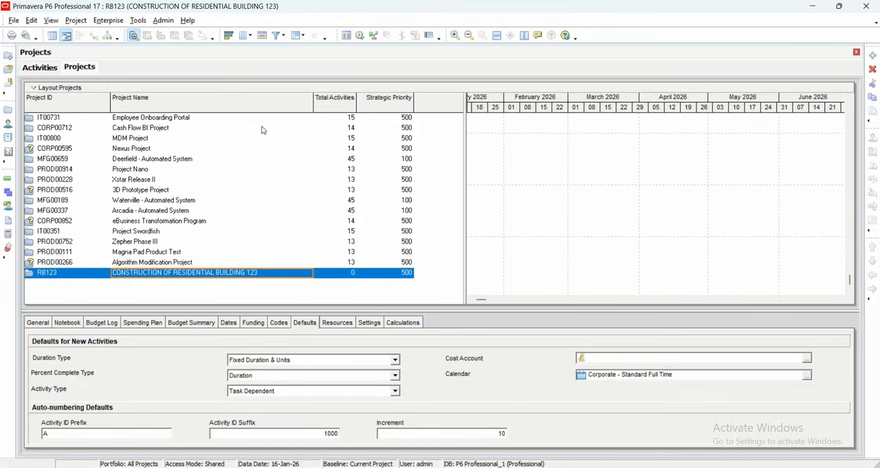
key("Up")
key("Up")
key("Up")
key("Up")
key("Up")
key("Up")
key("Up")
key("Up")
key("Up")
key("Up")
key("Up")
key("Up")
key("Up")
key("Up")
key("Up")
key("Up")
key("Up")
key("Up")
key("Up")
key("Up")
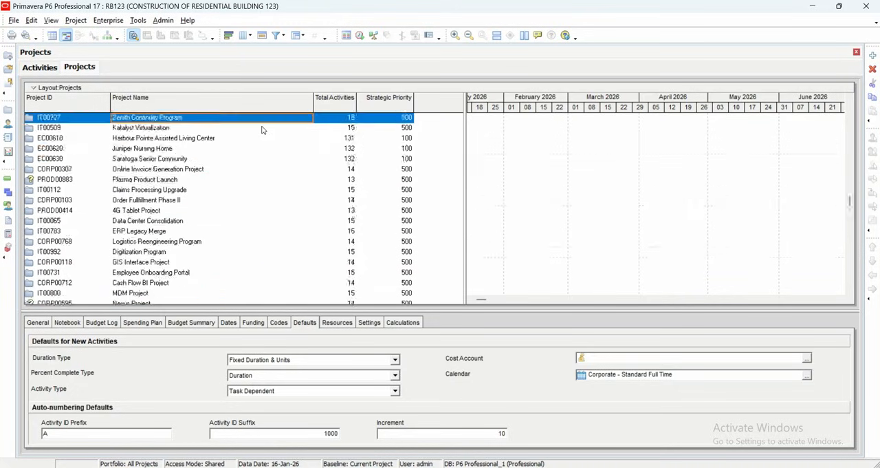
key("Up")
key("Up")
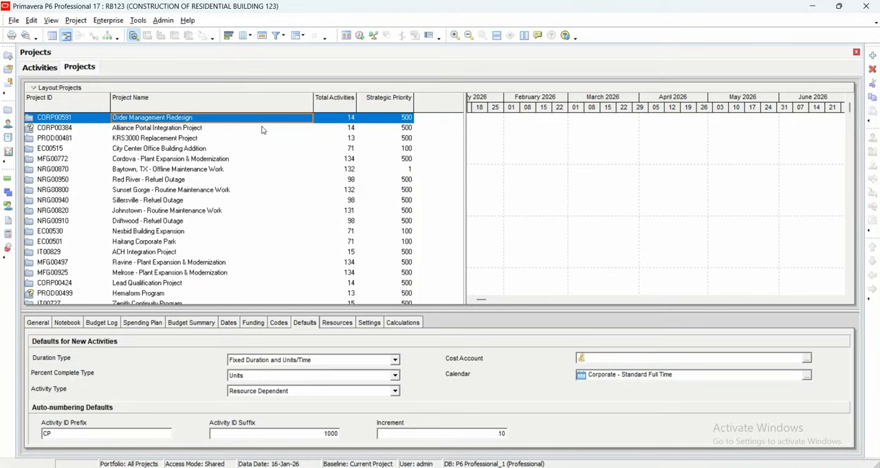
- Group the projects by the EPS preset, and return them to the plain list
left_click(302, 35)
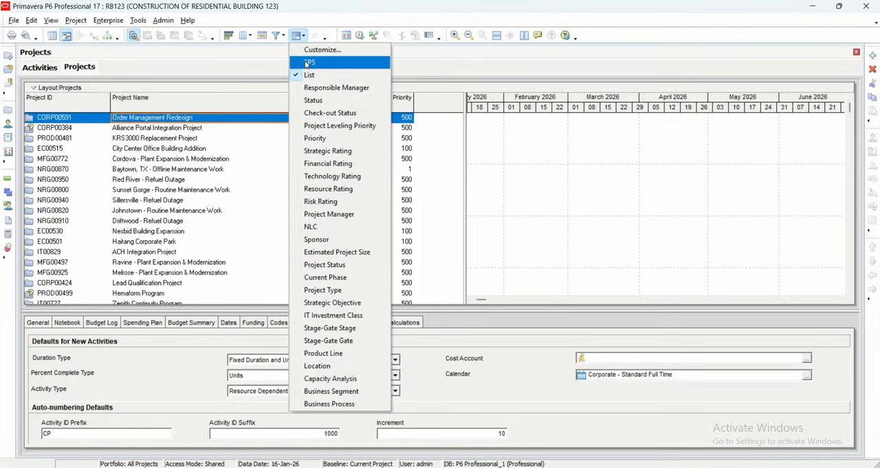
left_click(307, 63)
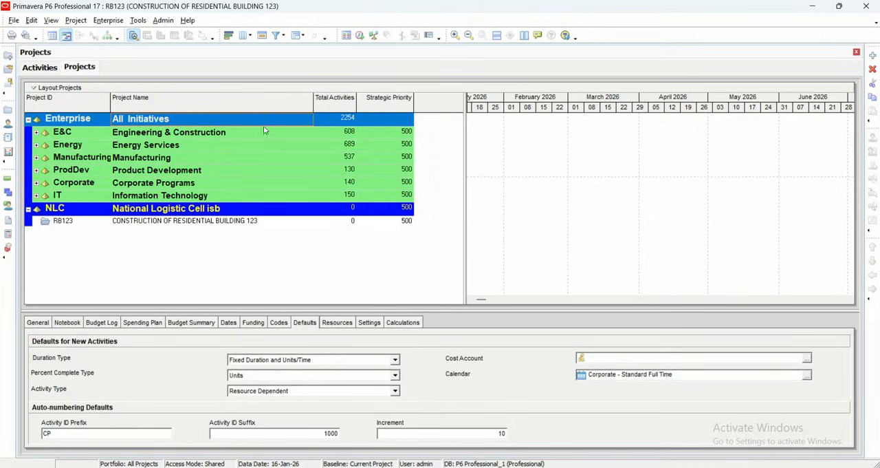
left_click(297, 36)
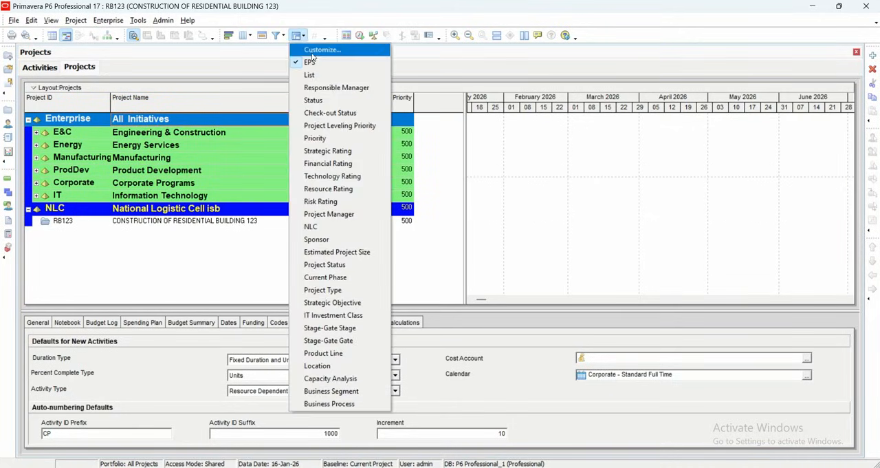
left_click(309, 75)
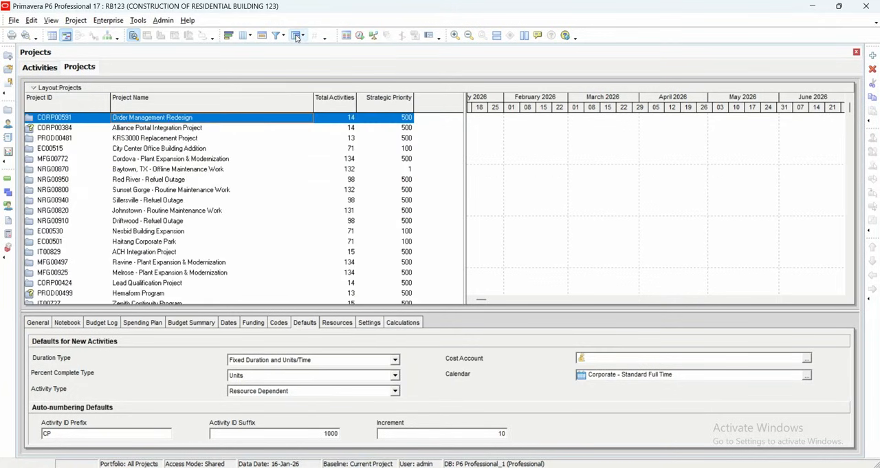
- Customize the project grouping so that projects are grouped by EPS, and apply it
left_click(297, 35)
left_click(309, 53)
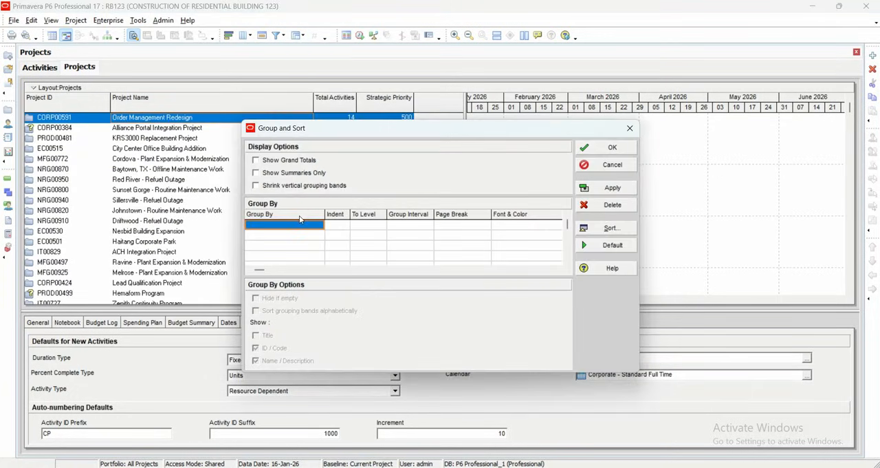
left_click(306, 225)
key("e")
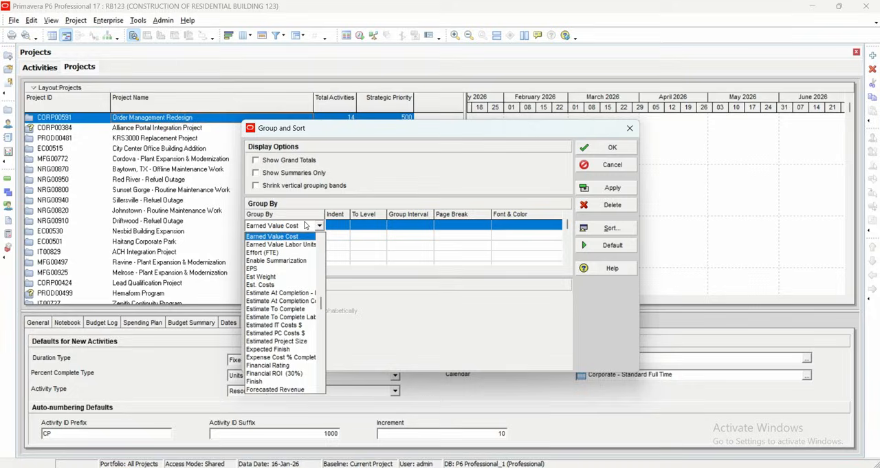
left_click(304, 268)
left_click(616, 187)
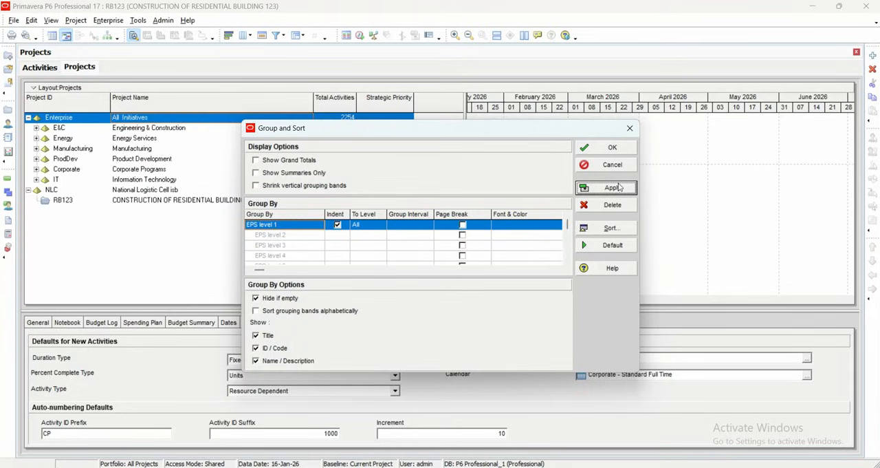
left_click(612, 148)
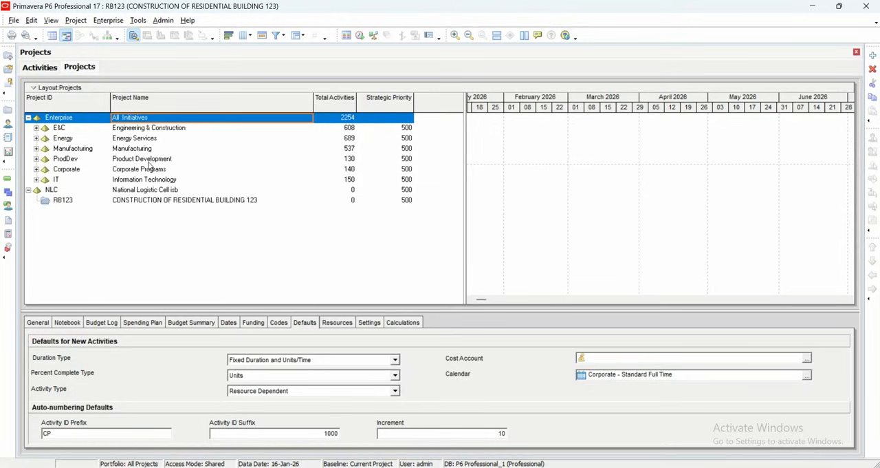
- Apply the predefined EPS grouping to the projects table
left_click(298, 35)
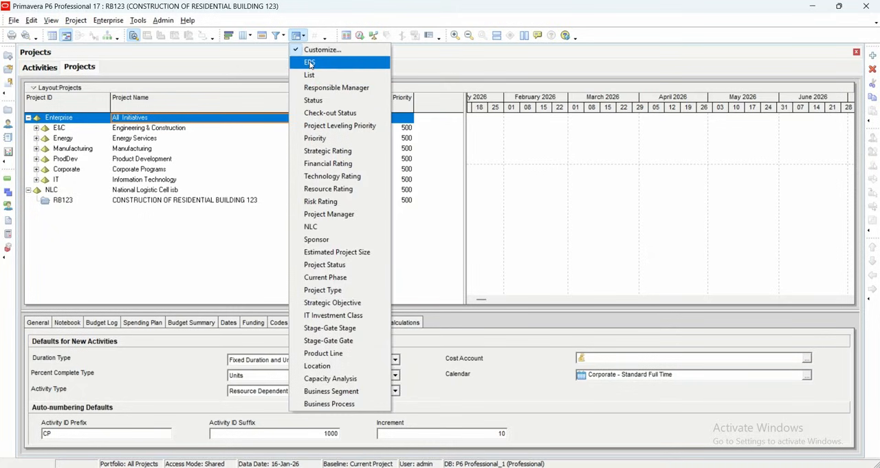
left_click(309, 63)
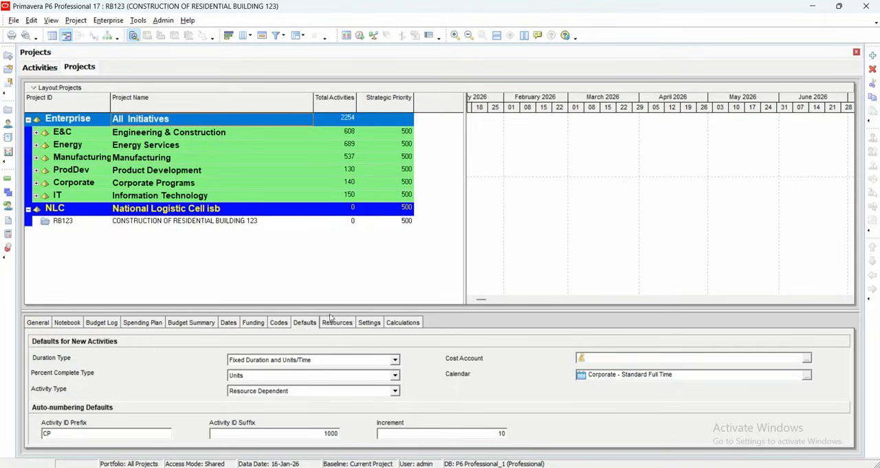
- Set the default duration type for new activities in the RB123 project to Fixed Duration & Units
left_click(297, 221)
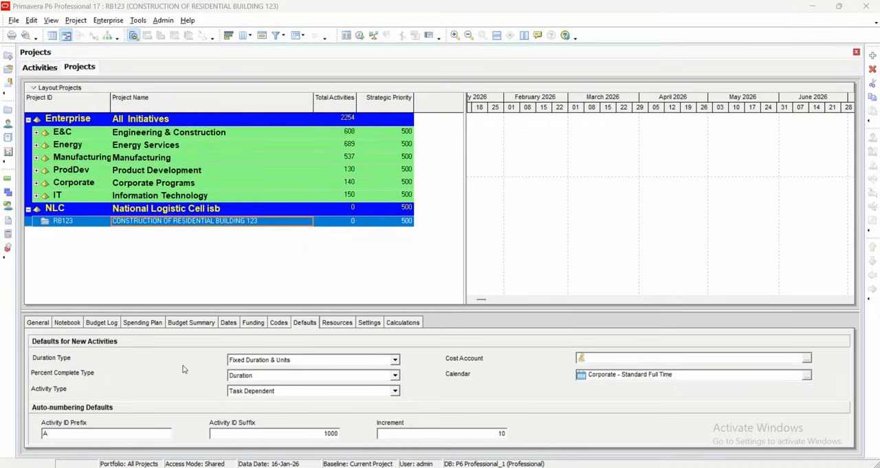
left_click(395, 361)
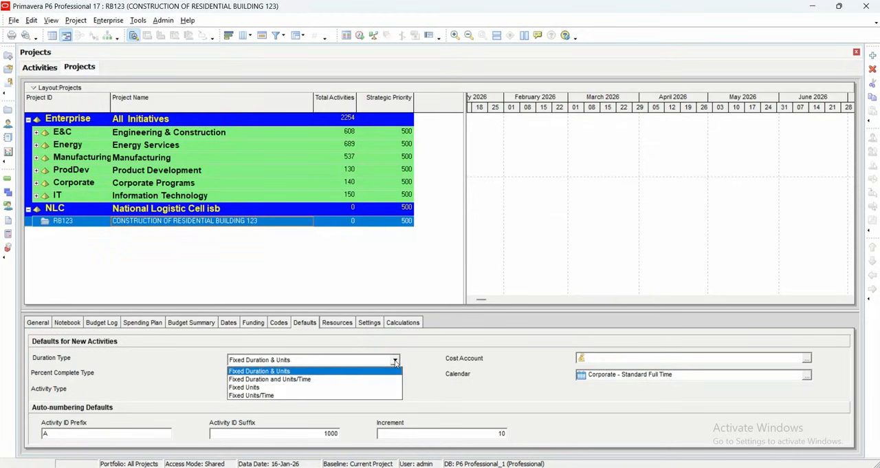
left_click(351, 373)
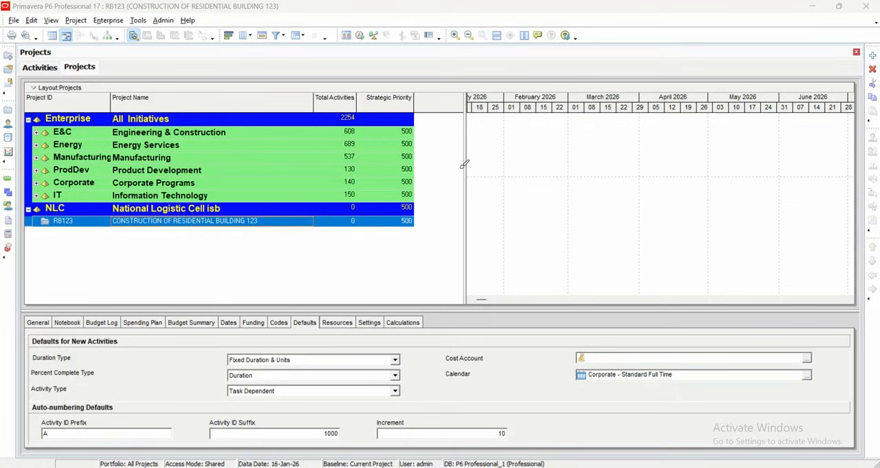
mouse_move(448, 166)
left_mouse_down()
mouse_move(474, 180)
mouse_move(506, 148)
mouse_move(527, 159)
left_mouse_up()
left_click_drag(534, 130, 535, 209)
mouse_move(545, 149)
left_mouse_down()
mouse_move(572, 181)
mouse_move(600, 144)
mouse_move(651, 136)
left_mouse_up()
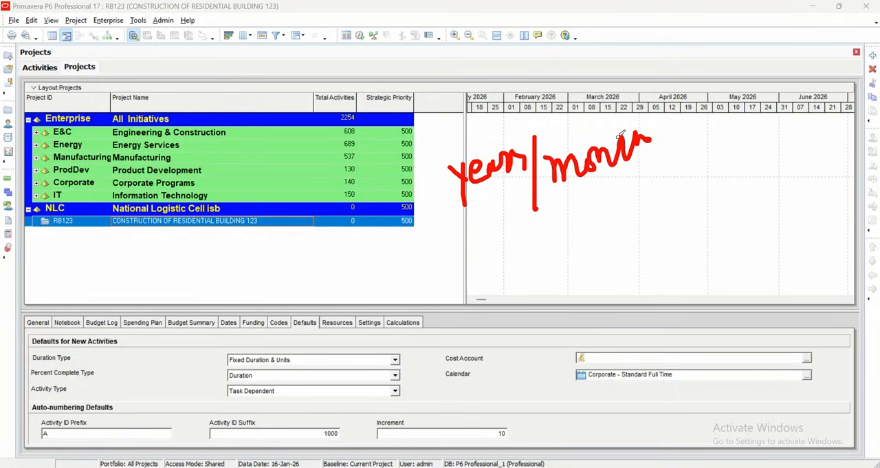
mouse_move(622, 127)
left_mouse_down()
mouse_move(641, 137)
mouse_move(664, 134)
mouse_move(682, 172)
mouse_move(681, 203)
left_mouse_up()
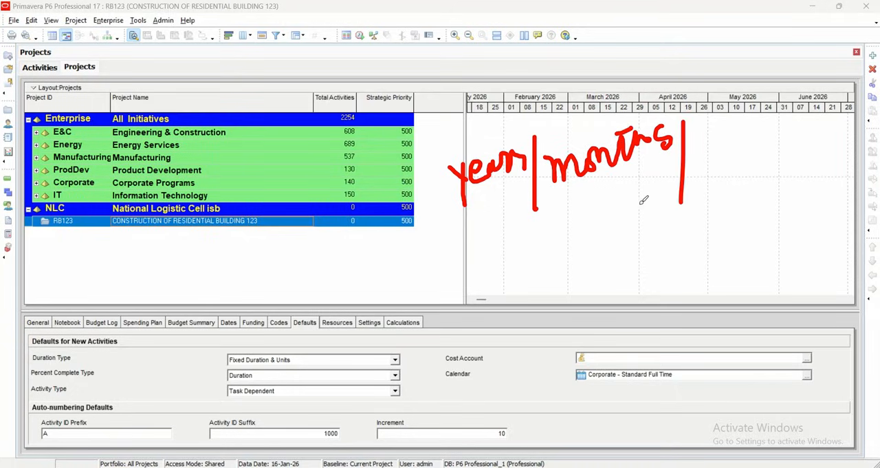
mouse_move(702, 145)
left_mouse_down()
mouse_move(735, 139)
mouse_move(749, 155)
mouse_move(763, 128)
mouse_move(764, 144)
left_mouse_up()
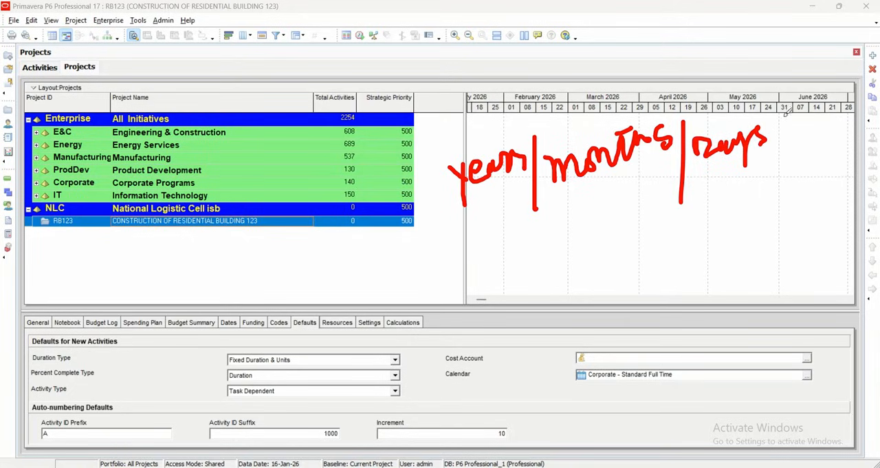
left_click_drag(779, 121, 778, 190)
left_click_drag(791, 141, 825, 130)
left_click(814, 123)
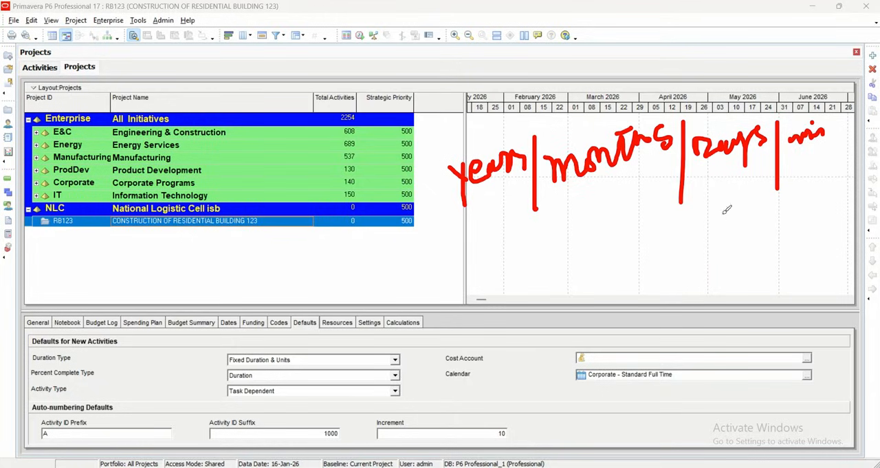
mouse_move(631, 214)
left_mouse_down()
mouse_move(651, 224)
mouse_move(648, 214)
mouse_move(705, 194)
left_mouse_up()
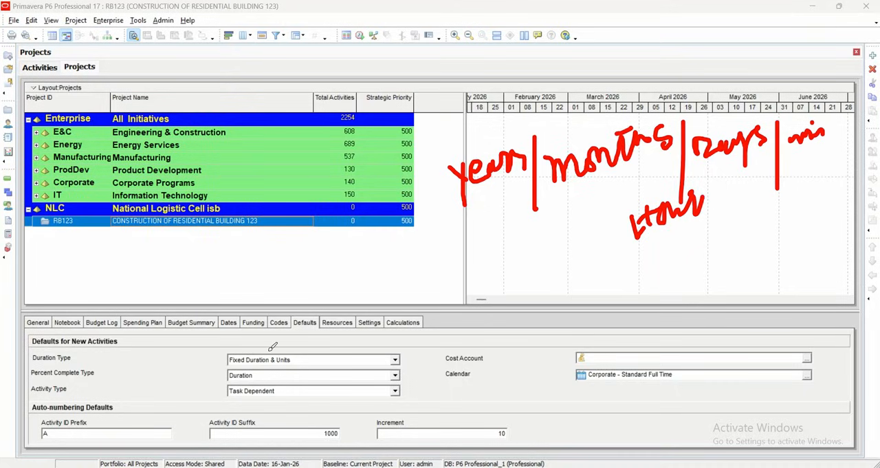
mouse_move(428, 269)
left_mouse_down()
mouse_move(465, 299)
mouse_move(505, 300)
mouse_move(494, 281)
mouse_move(553, 268)
mouse_move(542, 292)
left_mouse_up()
left_click(523, 287)
left_click(525, 303)
mouse_move(568, 261)
left_mouse_down()
mouse_move(572, 280)
mouse_move(582, 258)
mouse_move(599, 279)
mouse_move(634, 258)
mouse_move(612, 310)
mouse_move(607, 258)
mouse_move(646, 398)
mouse_move(689, 389)
left_mouse_up()
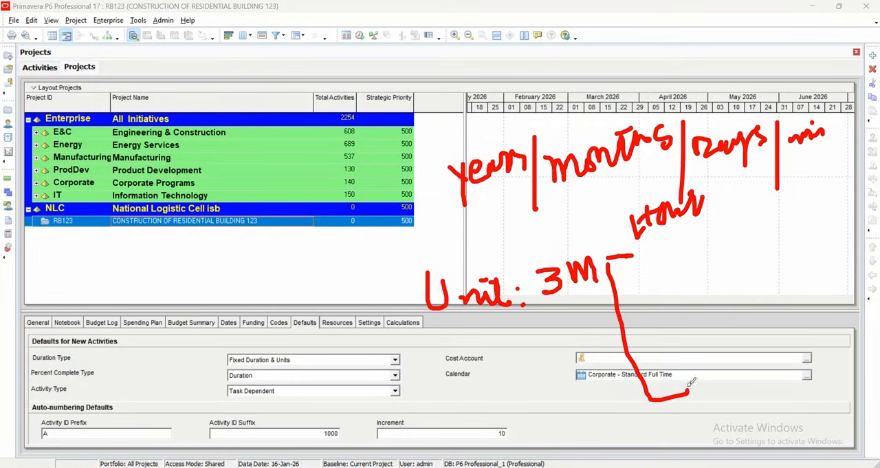
left_click_drag(634, 328, 657, 319)
mouse_move(633, 257)
left_mouse_down()
mouse_move(644, 254)
mouse_move(631, 269)
left_mouse_up()
mouse_move(645, 313)
left_mouse_down()
mouse_move(659, 314)
mouse_move(637, 326)
left_mouse_up()
mouse_move(681, 384)
left_mouse_down()
mouse_move(696, 387)
mouse_move(693, 402)
left_mouse_up()
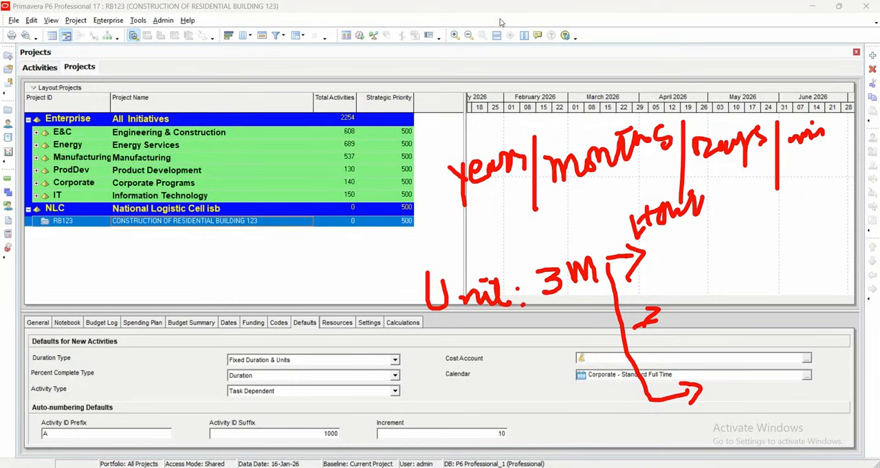
mouse_move(660, 260)
left_mouse_down()
mouse_move(669, 249)
mouse_move(689, 261)
left_mouse_up()
mouse_move(703, 237)
left_mouse_down()
mouse_move(749, 230)
mouse_move(786, 195)
mouse_move(806, 192)
mouse_move(810, 219)
left_mouse_up()
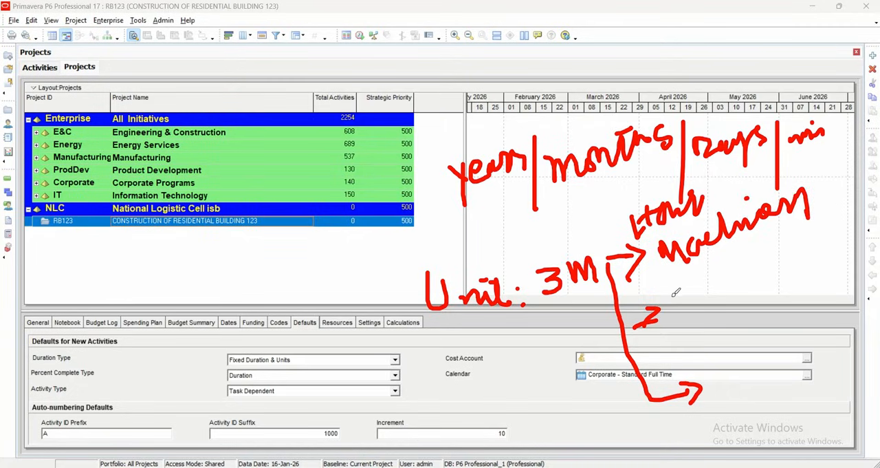
mouse_move(673, 294)
left_mouse_down()
mouse_move(744, 272)
mouse_move(779, 277)
left_mouse_up()
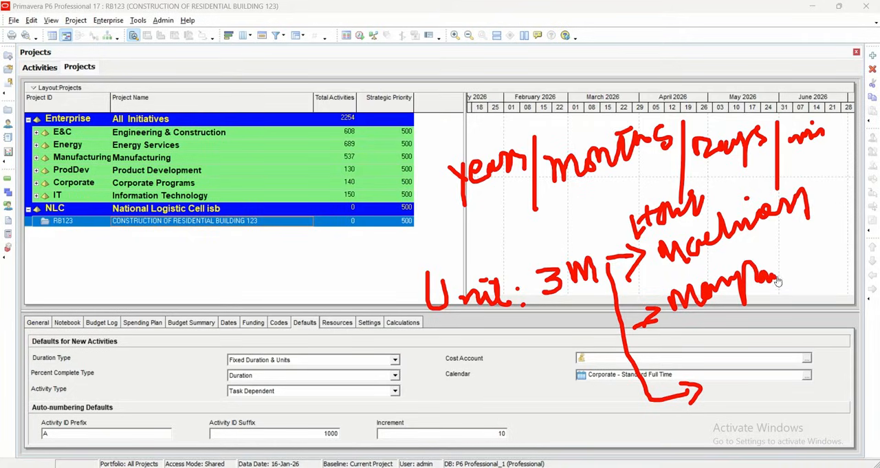
mouse_move(824, 201)
left_mouse_down()
mouse_move(836, 196)
mouse_move(824, 199)
mouse_move(827, 176)
mouse_move(843, 189)
mouse_move(860, 181)
left_mouse_up()
mouse_move(786, 266)
left_mouse_down()
mouse_move(800, 271)
mouse_move(846, 241)
mouse_move(850, 227)
mouse_move(868, 228)
mouse_move(879, 249)
left_mouse_up()
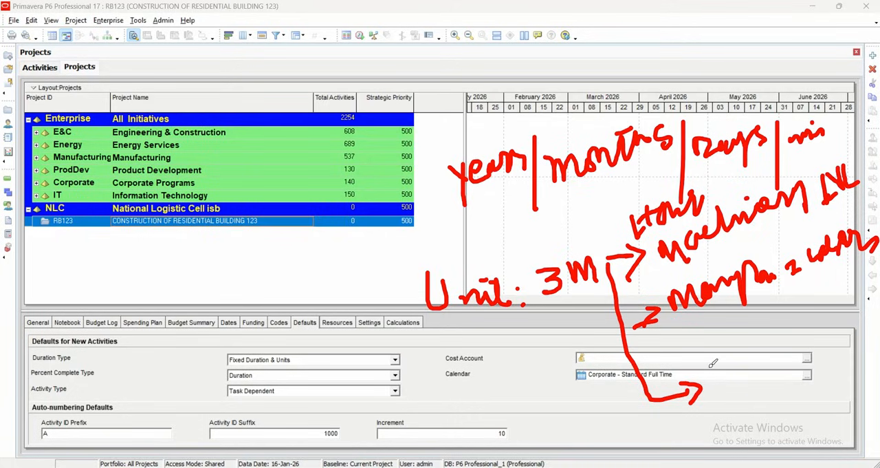
mouse_move(713, 382)
left_mouse_down()
mouse_move(746, 354)
mouse_move(790, 340)
mouse_move(790, 347)
mouse_move(761, 325)
mouse_move(797, 338)
mouse_move(832, 331)
left_mouse_up()
left_click(787, 309)
left_click(834, 309)
left_click(838, 315)
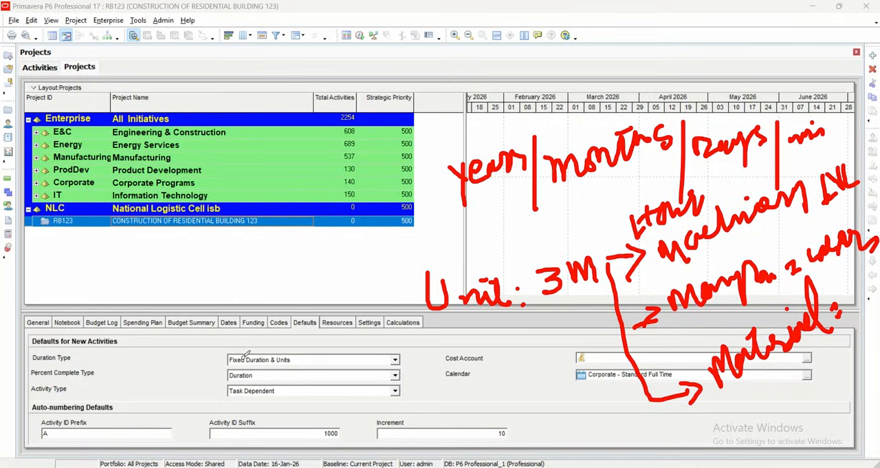
mouse_move(293, 356)
left_mouse_down()
mouse_move(306, 359)
mouse_move(320, 330)
left_mouse_up()
- Keep Fixed Duration & Units as the default duration type and set the percent complete type for new activities to Physical
left_click(396, 359)
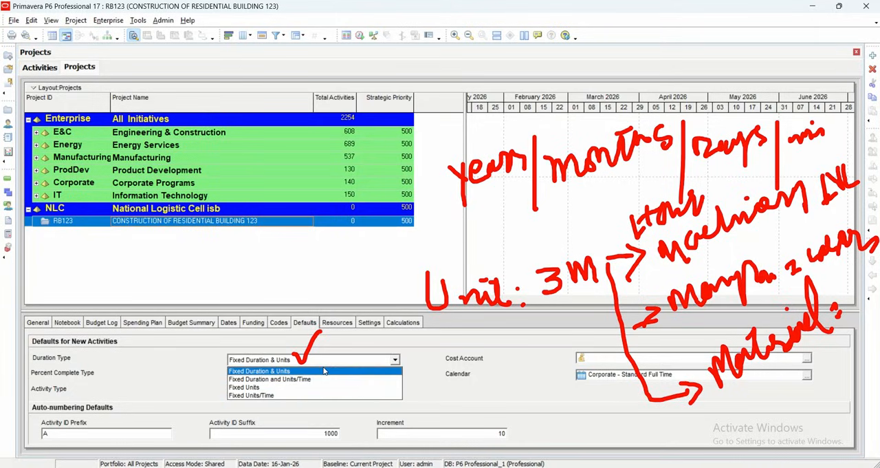
left_click(332, 361)
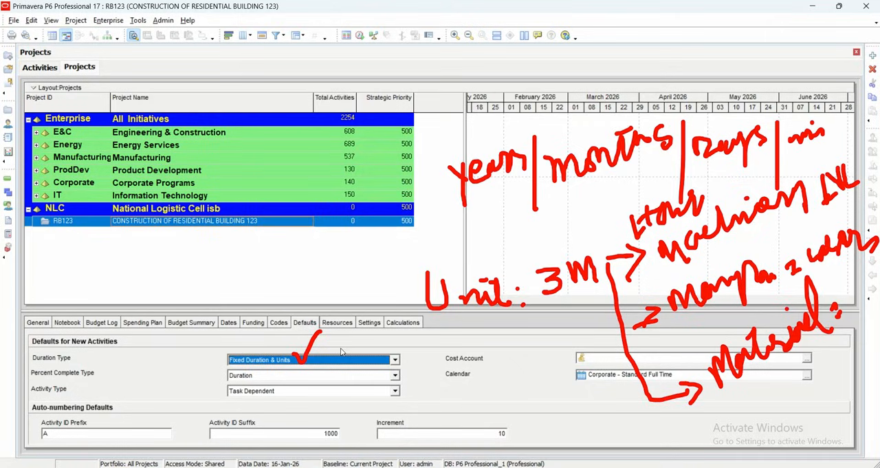
left_click(394, 376)
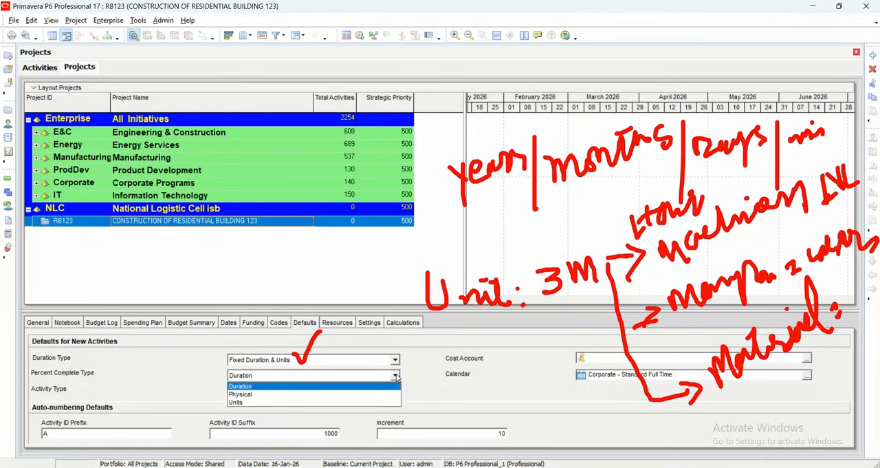
left_click(371, 376)
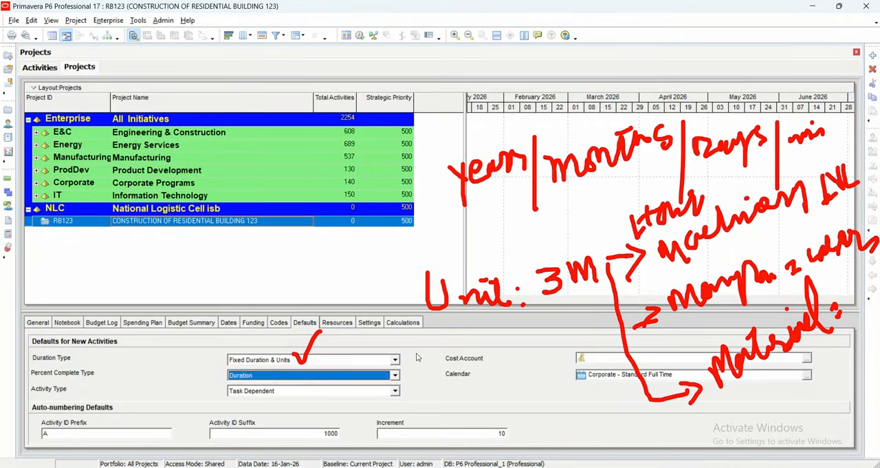
left_click(396, 377)
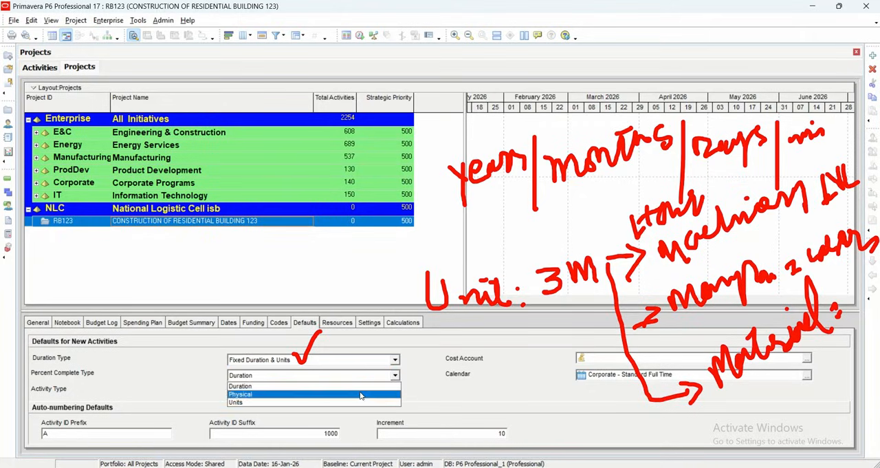
left_click(363, 391)
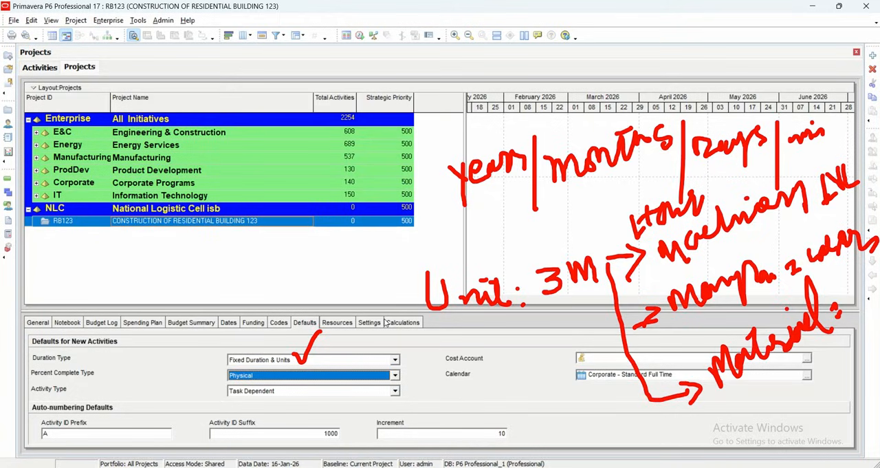
left_click(396, 376)
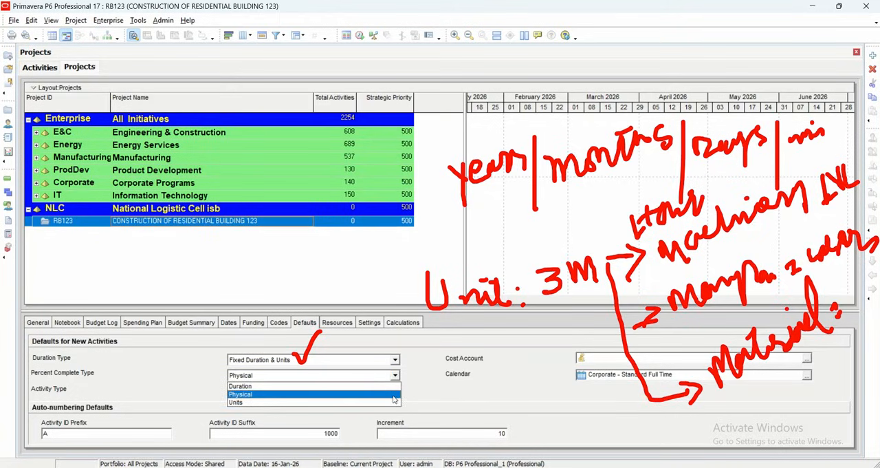
left_click(394, 395)
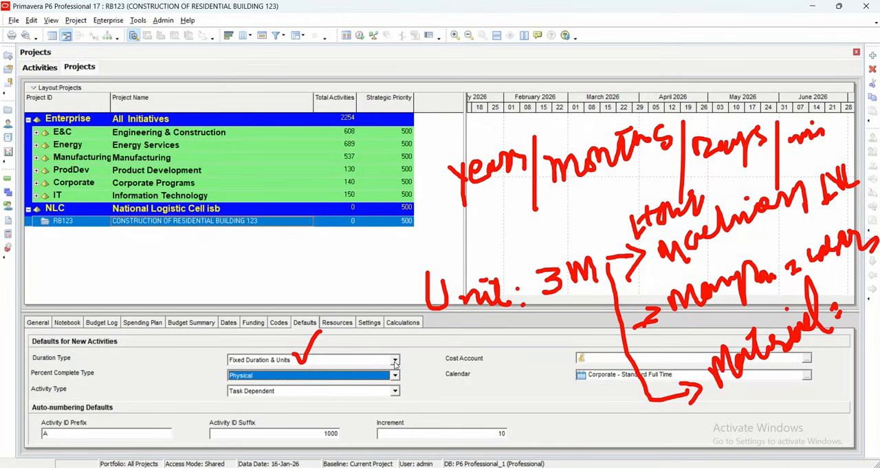
left_click(504, 20)
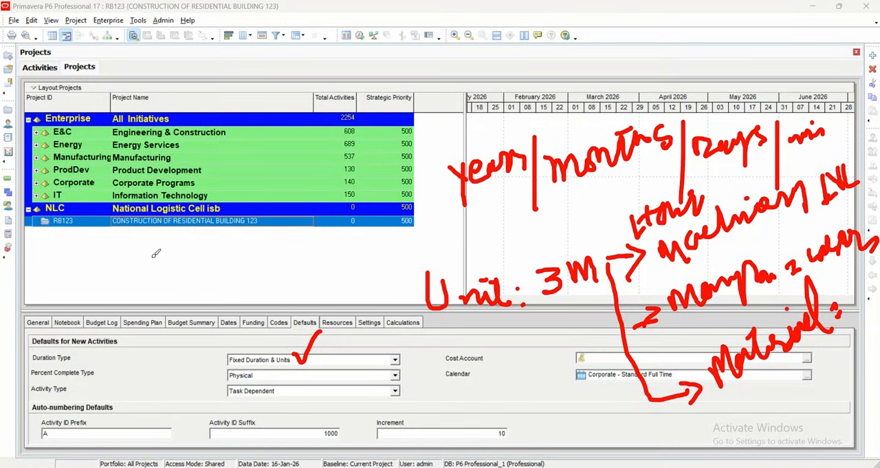
mouse_move(147, 257)
left_mouse_down()
mouse_move(149, 272)
mouse_move(223, 230)
mouse_move(283, 216)
mouse_move(231, 211)
left_mouse_up()
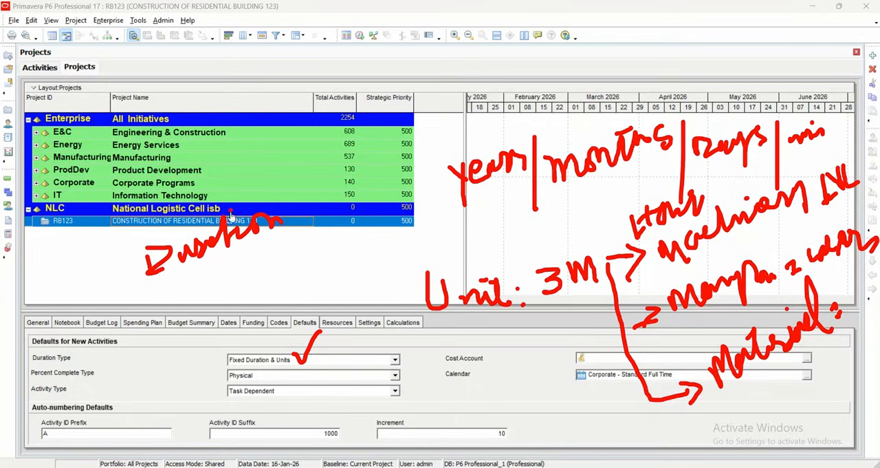
mouse_move(310, 196)
left_mouse_down()
mouse_move(362, 176)
mouse_move(377, 206)
mouse_move(404, 177)
mouse_move(450, 163)
left_mouse_up()
left_click(404, 152)
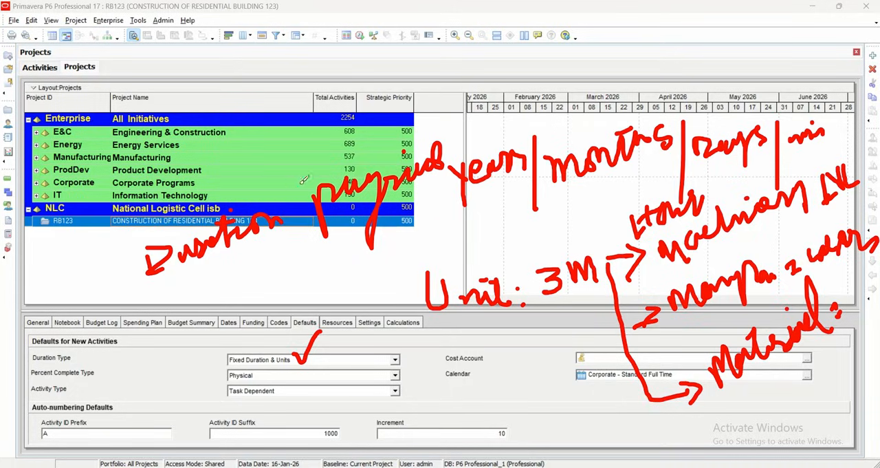
mouse_move(184, 174)
left_mouse_down()
mouse_move(177, 212)
mouse_move(230, 198)
left_mouse_up()
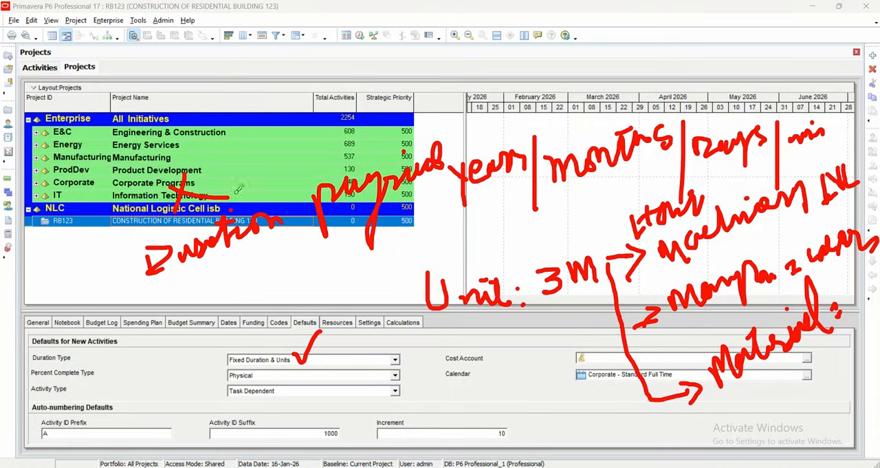
mouse_move(340, 142)
left_mouse_down()
mouse_move(330, 168)
mouse_move(345, 155)
left_mouse_up()
mouse_move(220, 269)
left_mouse_down()
mouse_move(222, 286)
mouse_move(221, 268)
mouse_move(227, 290)
mouse_move(236, 287)
left_mouse_up()
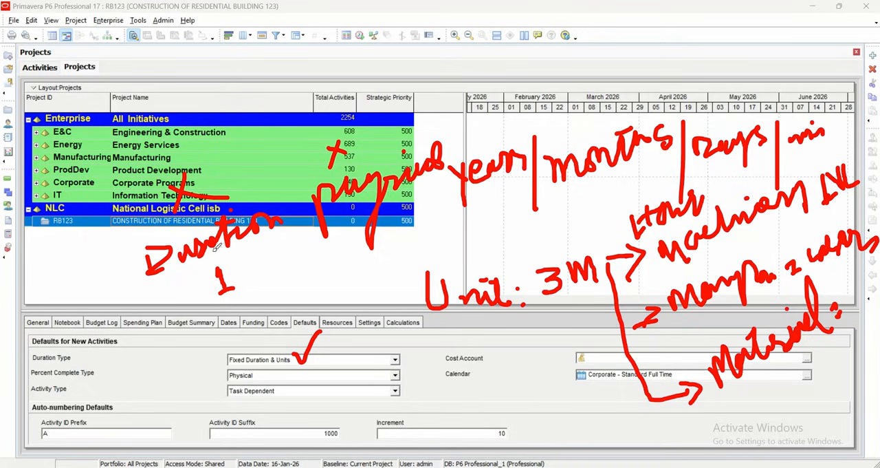
mouse_move(212, 248)
left_mouse_down()
mouse_move(219, 308)
mouse_move(212, 249)
mouse_move(207, 267)
left_mouse_up()
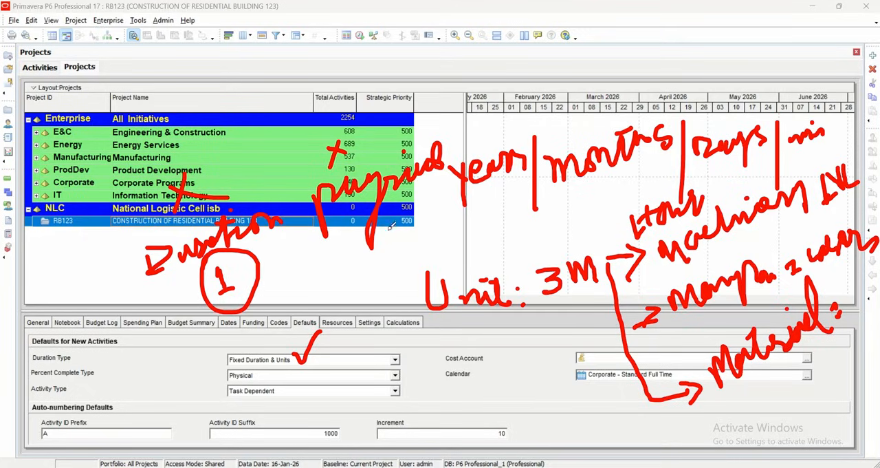
mouse_move(289, 270)
left_mouse_down()
mouse_move(310, 280)
mouse_move(295, 254)
mouse_move(317, 250)
mouse_move(341, 275)
left_mouse_up()
left_click(356, 257)
left_click(337, 245)
mouse_move(392, 188)
left_mouse_down()
mouse_move(394, 260)
mouse_move(424, 287)
mouse_move(412, 260)
mouse_move(146, 103)
mouse_move(395, 361)
mouse_move(424, 356)
mouse_move(472, 396)
left_mouse_up()
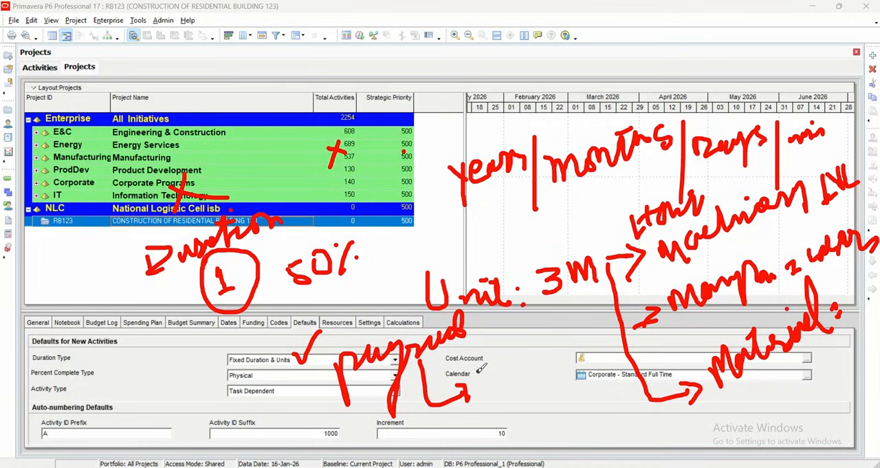
mouse_move(483, 369)
left_mouse_down()
mouse_move(500, 379)
mouse_move(482, 391)
left_mouse_up()
mouse_move(509, 359)
left_mouse_down()
mouse_move(534, 385)
mouse_move(552, 361)
left_mouse_up()
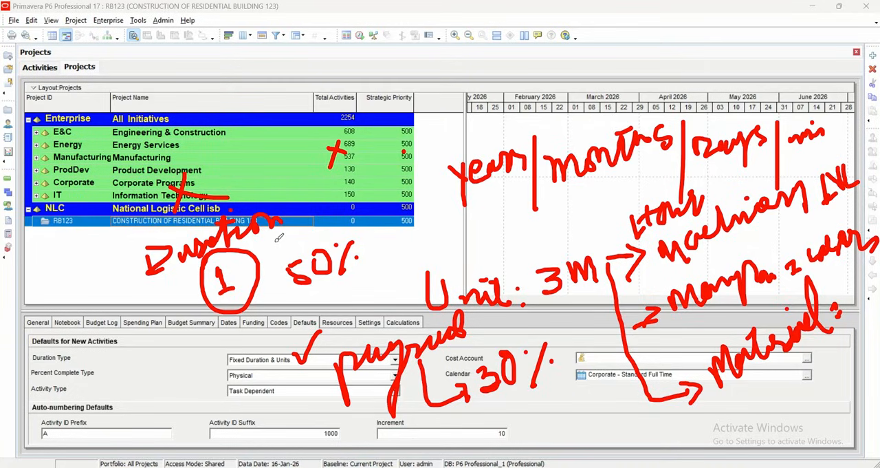
left_click_drag(288, 196, 302, 241)
mouse_move(308, 201)
left_mouse_down()
mouse_move(324, 220)
mouse_move(339, 220)
left_mouse_up()
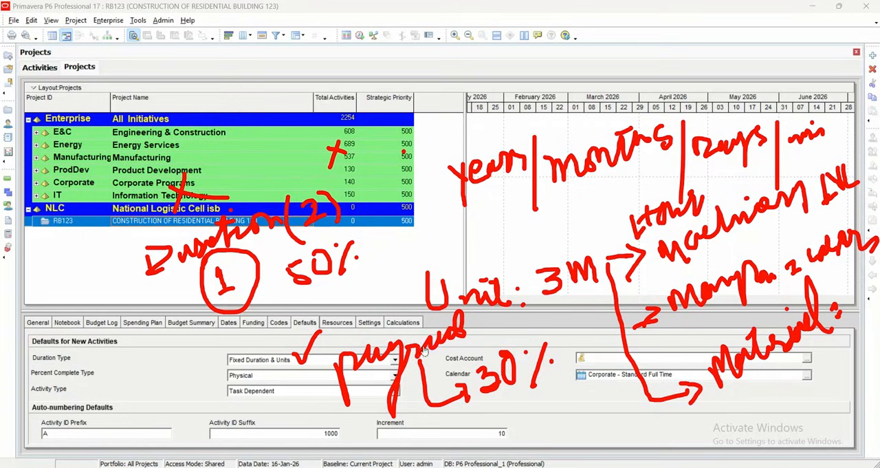
mouse_move(296, 278)
left_mouse_down()
mouse_move(275, 375)
mouse_move(490, 412)
left_mouse_up()
mouse_move(68, 347)
left_mouse_down()
mouse_move(86, 365)
mouse_move(61, 371)
mouse_move(86, 347)
mouse_move(142, 327)
left_mouse_up()
mouse_move(145, 297)
left_mouse_down()
mouse_move(156, 322)
mouse_move(181, 325)
left_mouse_up()
mouse_move(187, 291)
left_mouse_down()
mouse_move(182, 303)
mouse_move(176, 297)
left_mouse_up()
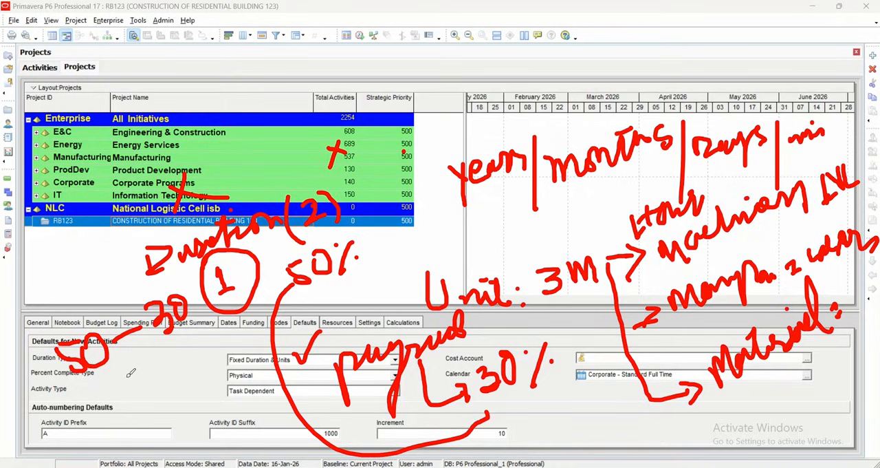
left_click_drag(127, 375, 136, 378)
left_click_drag(165, 360, 182, 396)
left_click_drag(192, 356, 192, 358)
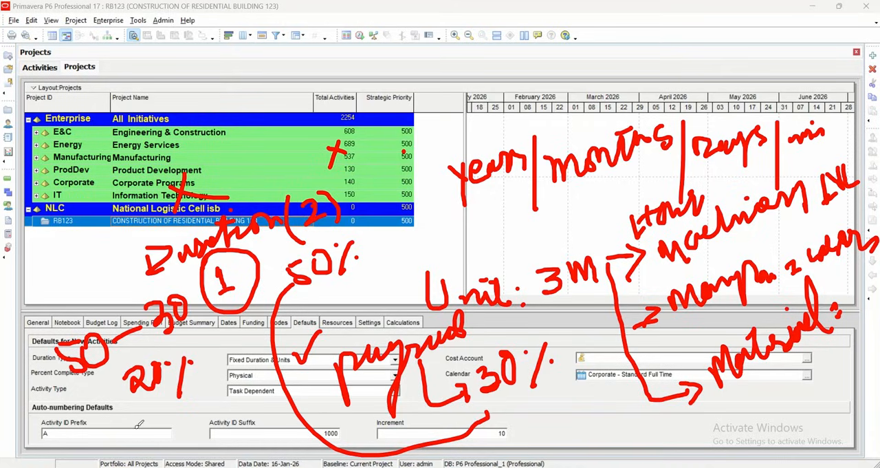
mouse_move(113, 420)
left_mouse_down()
mouse_move(117, 451)
mouse_move(145, 450)
mouse_move(122, 417)
mouse_move(152, 438)
left_mouse_up()
mouse_move(151, 438)
left_mouse_down()
mouse_move(154, 406)
mouse_move(160, 439)
mouse_move(158, 429)
mouse_move(184, 437)
mouse_move(194, 415)
mouse_move(197, 422)
left_mouse_up()
key("ctrl+z")
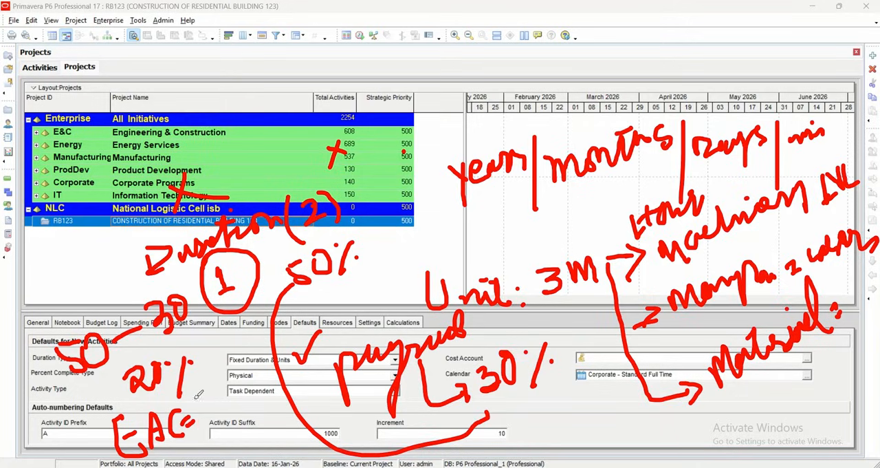
mouse_move(203, 393)
left_mouse_down()
mouse_move(206, 436)
mouse_move(220, 432)
left_mouse_up()
mouse_move(211, 384)
left_mouse_down()
mouse_move(201, 393)
mouse_move(220, 421)
mouse_move(227, 400)
mouse_move(249, 399)
mouse_move(268, 413)
mouse_move(258, 376)
mouse_move(297, 352)
left_mouse_up()
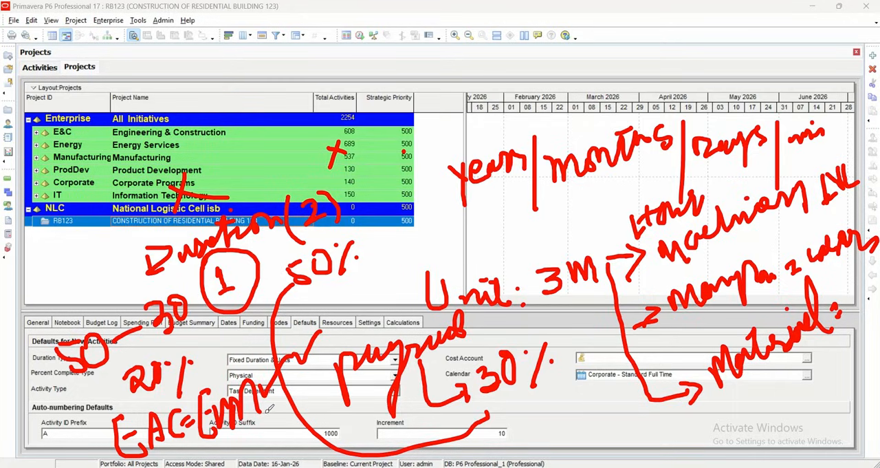
left_click_drag(109, 255, 136, 222)
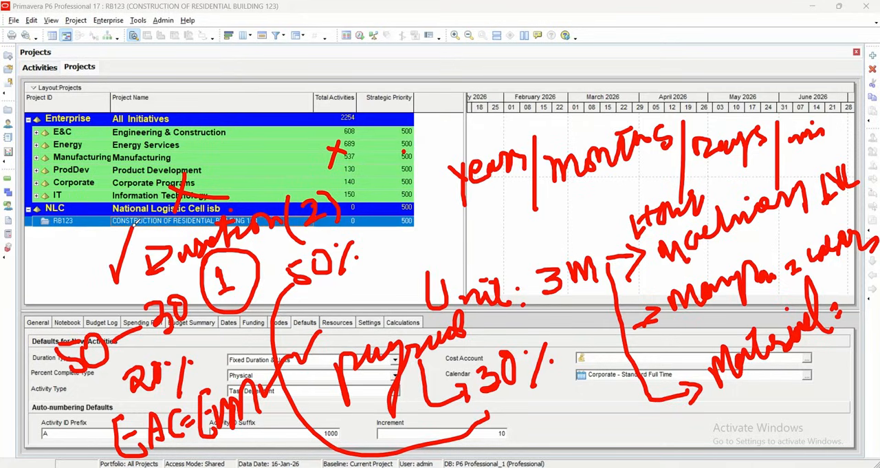
mouse_move(317, 382)
left_mouse_down()
mouse_move(329, 396)
mouse_move(338, 354)
left_mouse_up()
key("Escape")
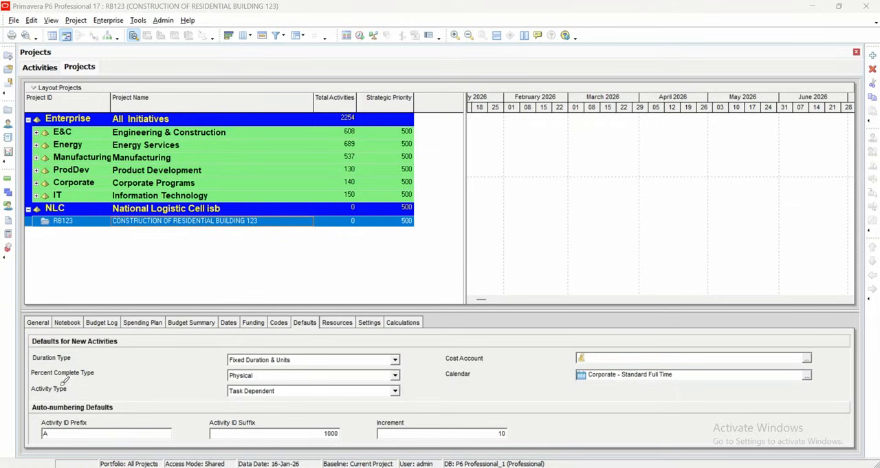
left_click_drag(71, 388, 95, 376)
- Choose Task Dependent as the default activity type for new activities in the RB123 project
left_click(397, 391)
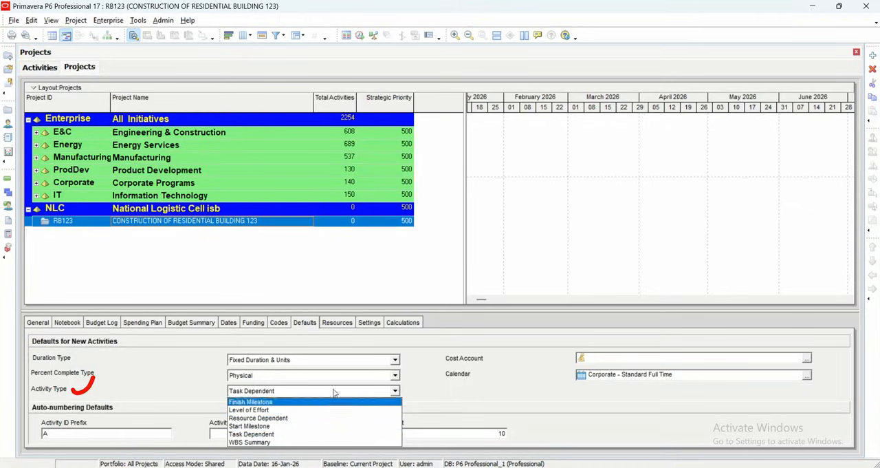
left_click(344, 434)
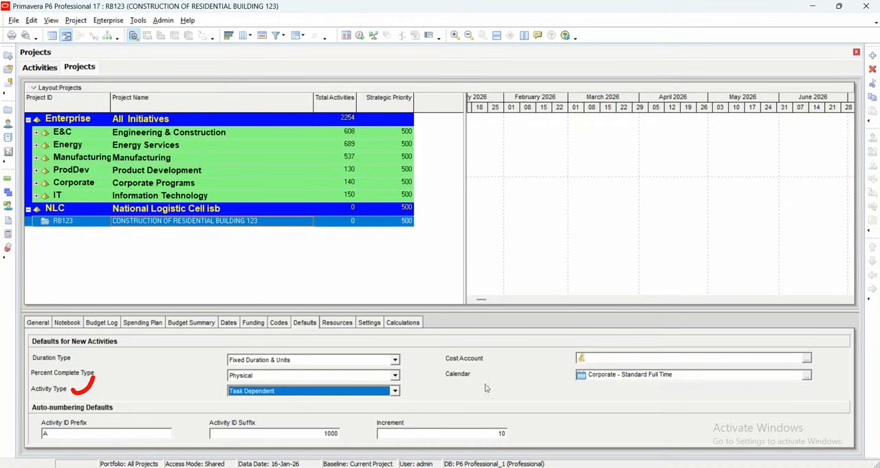
left_click(816, 22)
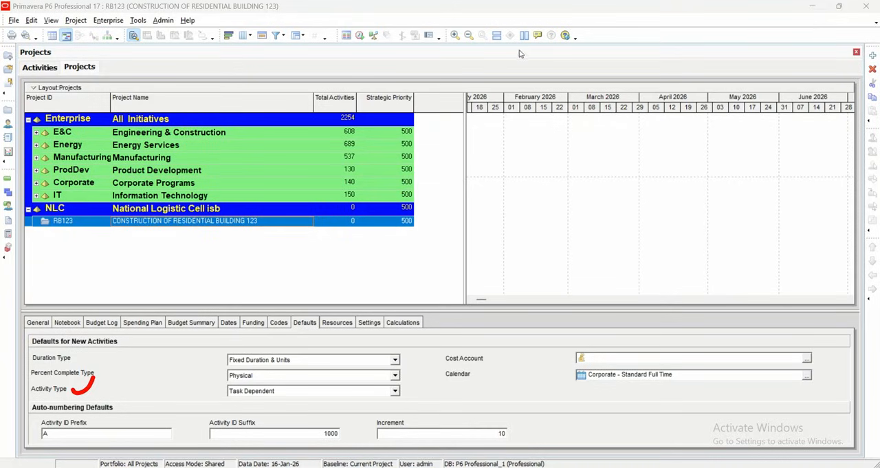
left_click_drag(483, 356, 519, 338)
left_click_drag(569, 377, 581, 354)
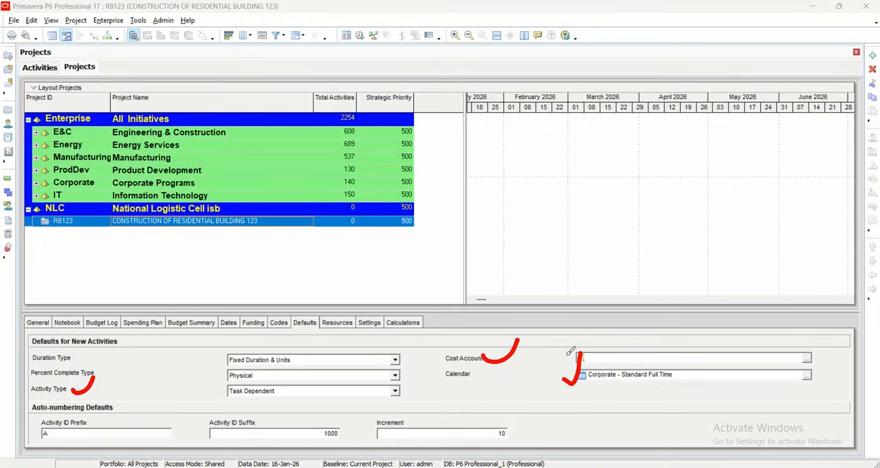
mouse_move(490, 171)
left_mouse_down()
mouse_move(514, 161)
mouse_move(508, 183)
left_mouse_up()
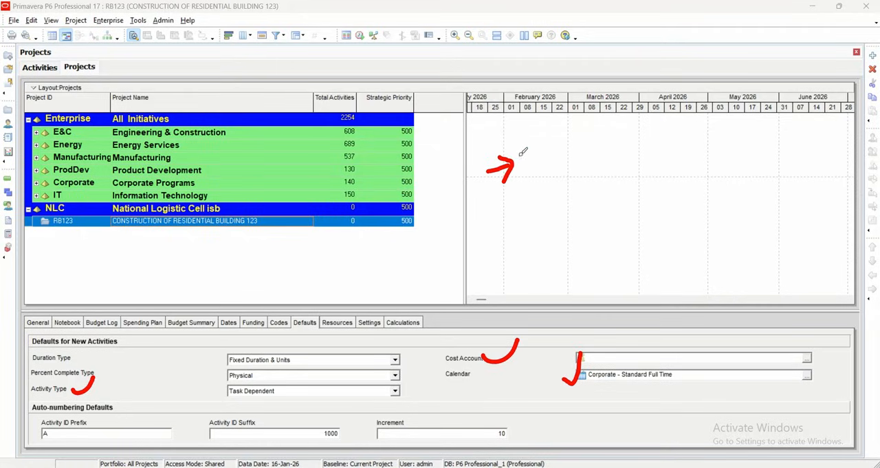
mouse_move(547, 141)
left_mouse_down()
mouse_move(544, 162)
mouse_move(566, 151)
mouse_move(599, 157)
mouse_move(636, 140)
left_mouse_up()
left_click(599, 134)
mouse_move(544, 183)
left_mouse_down()
mouse_move(647, 165)
mouse_move(658, 136)
mouse_move(671, 157)
left_mouse_up()
mouse_move(667, 122)
left_mouse_down()
mouse_move(678, 130)
mouse_move(672, 143)
mouse_move(668, 133)
mouse_move(707, 126)
left_mouse_up()
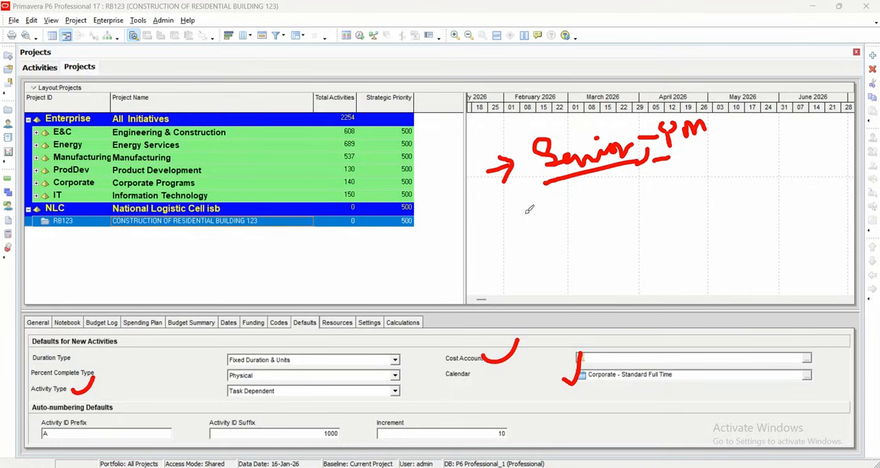
mouse_move(508, 233)
left_mouse_down()
mouse_move(528, 221)
mouse_move(521, 237)
left_mouse_up()
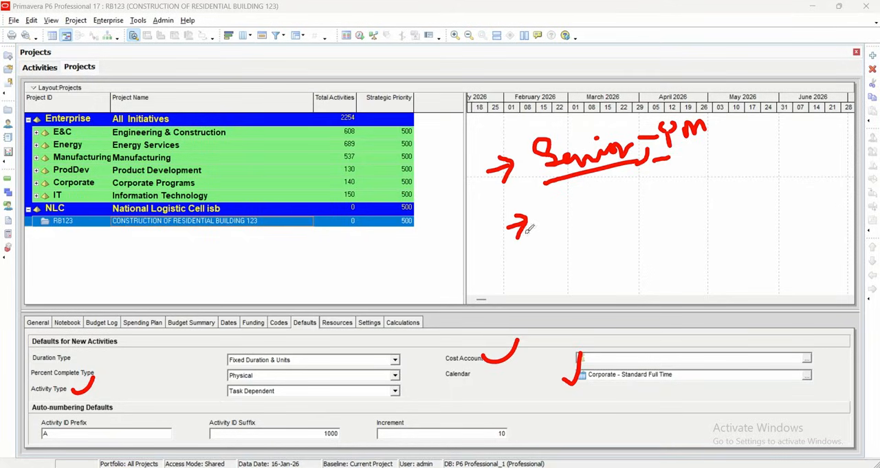
mouse_move(559, 203)
left_mouse_down()
mouse_move(574, 215)
mouse_move(685, 193)
left_mouse_up()
mouse_move(715, 169)
left_mouse_down()
mouse_move(724, 180)
mouse_move(725, 165)
mouse_move(753, 162)
mouse_move(759, 219)
mouse_move(788, 152)
mouse_move(770, 167)
left_mouse_up()
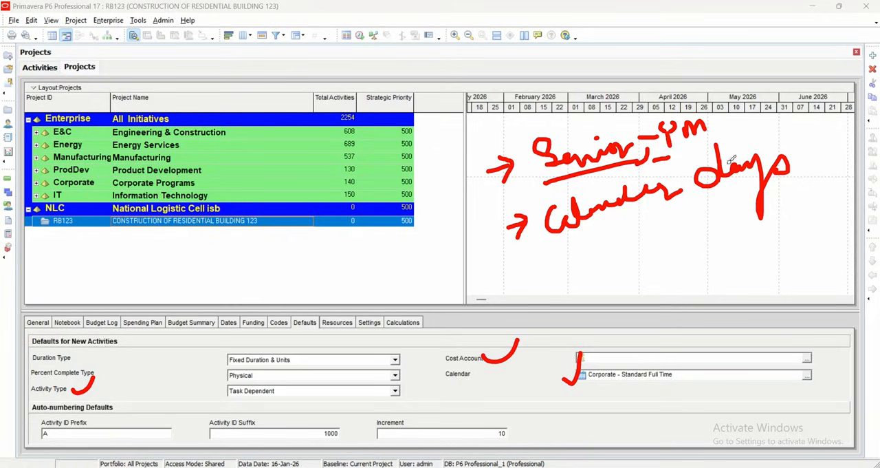
left_click_drag(814, 142, 823, 162)
mouse_move(519, 274)
left_mouse_down()
mouse_move(561, 263)
mouse_move(554, 276)
left_mouse_up()
mouse_move(569, 240)
left_mouse_down()
mouse_move(631, 230)
mouse_move(654, 237)
mouse_move(664, 225)
mouse_move(682, 231)
mouse_move(696, 214)
mouse_move(709, 247)
left_mouse_up()
mouse_move(751, 207)
left_mouse_down()
mouse_move(760, 215)
mouse_move(784, 200)
mouse_move(798, 241)
mouse_move(815, 193)
left_mouse_up()
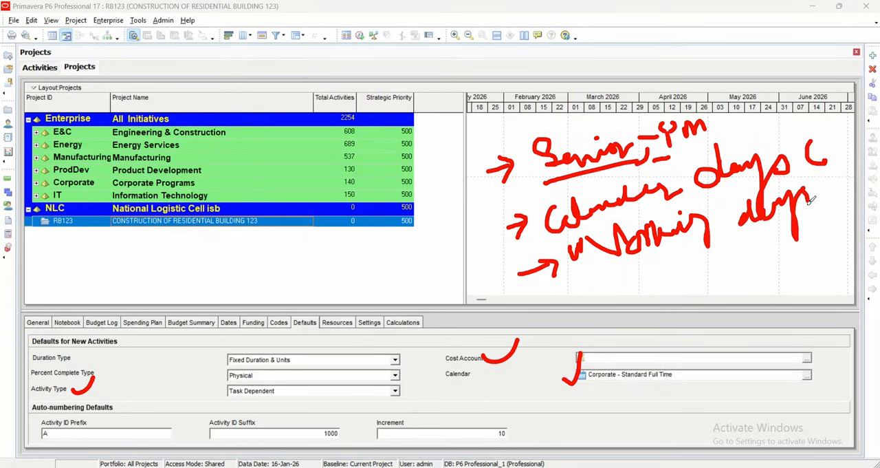
mouse_move(500, 227)
left_mouse_down()
mouse_move(474, 245)
mouse_move(451, 198)
mouse_move(445, 220)
mouse_move(472, 202)
left_mouse_up()
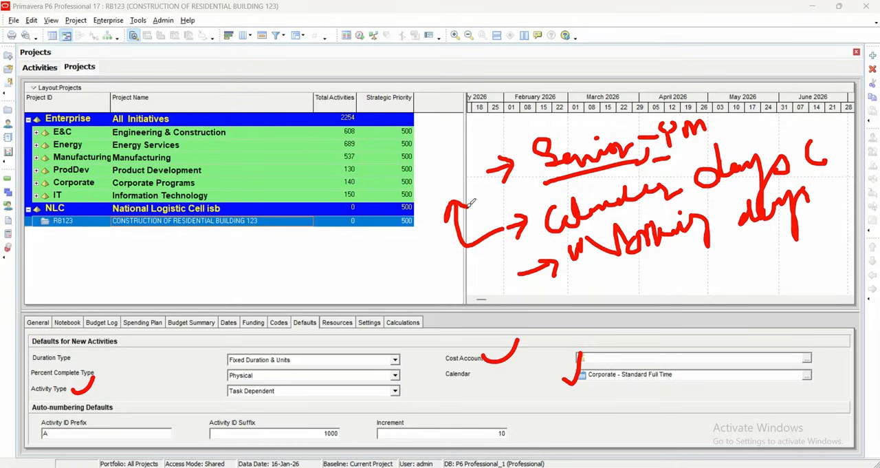
mouse_move(297, 176)
left_mouse_down()
mouse_move(307, 205)
mouse_move(315, 173)
mouse_move(328, 192)
mouse_move(326, 178)
mouse_move(352, 187)
mouse_move(394, 152)
mouse_move(427, 162)
mouse_move(440, 140)
mouse_move(467, 155)
mouse_move(493, 139)
mouse_move(496, 118)
left_mouse_up()
mouse_move(298, 190)
left_mouse_down()
mouse_move(263, 204)
mouse_move(299, 208)
left_mouse_up()
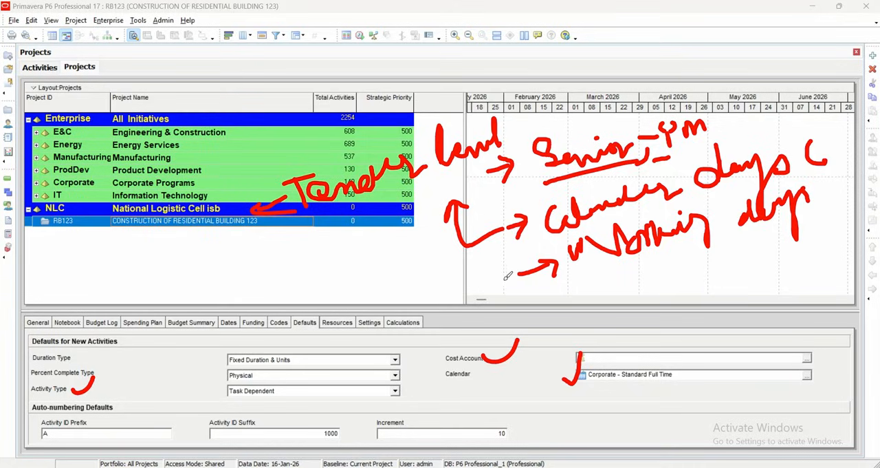
mouse_move(363, 194)
left_mouse_down()
mouse_move(402, 262)
mouse_move(443, 249)
mouse_move(447, 260)
left_mouse_up()
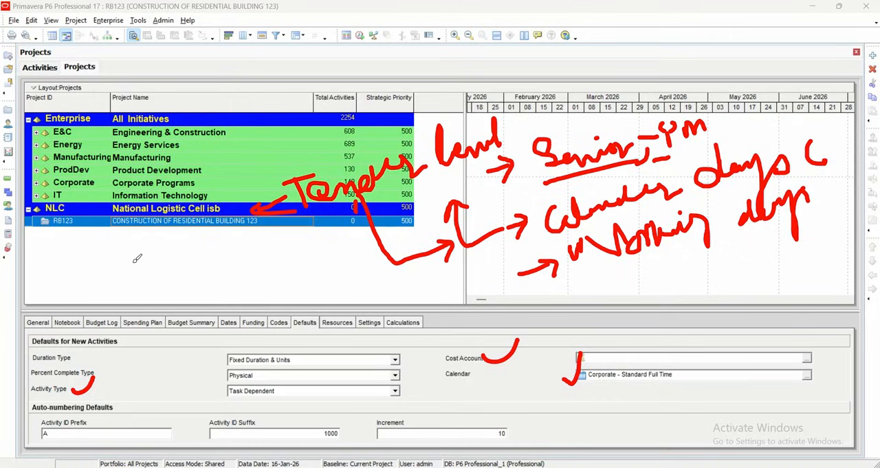
mouse_move(136, 239)
left_mouse_down()
mouse_move(154, 235)
mouse_move(134, 274)
left_mouse_up()
mouse_move(137, 263)
left_mouse_down()
mouse_move(239, 218)
mouse_move(278, 215)
mouse_move(239, 229)
mouse_move(272, 224)
mouse_move(257, 216)
mouse_move(271, 223)
mouse_move(271, 241)
left_mouse_up()
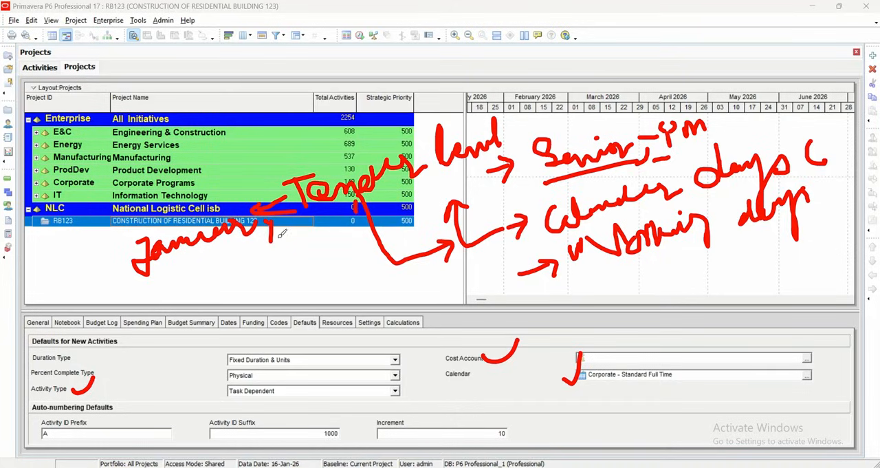
mouse_move(186, 169)
left_mouse_down()
mouse_move(205, 165)
mouse_move(197, 201)
left_mouse_up()
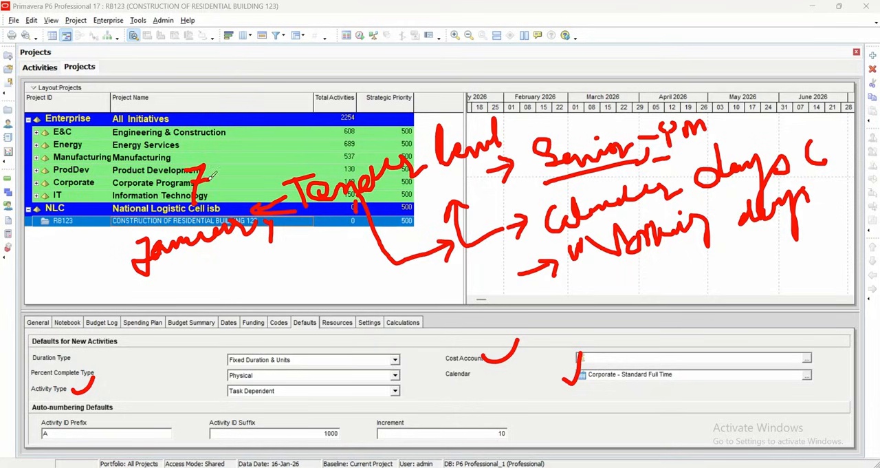
mouse_move(222, 189)
left_mouse_down()
mouse_move(233, 201)
mouse_move(222, 202)
left_mouse_up()
mouse_move(256, 168)
left_mouse_down()
mouse_move(246, 191)
mouse_move(255, 176)
left_mouse_up()
mouse_move(243, 143)
left_mouse_down()
mouse_move(269, 139)
mouse_move(271, 165)
mouse_move(285, 148)
mouse_move(276, 148)
mouse_move(308, 143)
mouse_move(314, 125)
left_mouse_up()
mouse_move(255, 110)
left_mouse_down()
mouse_move(313, 175)
mouse_move(249, 115)
left_mouse_up()
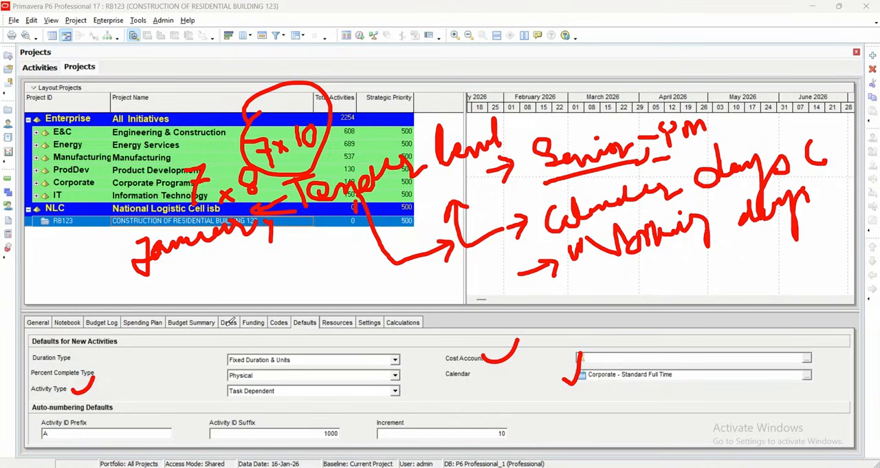
mouse_move(172, 317)
left_mouse_down()
mouse_move(172, 337)
mouse_move(263, 318)
mouse_move(279, 295)
mouse_move(361, 302)
mouse_move(385, 284)
left_mouse_up()
mouse_move(401, 284)
left_mouse_down()
mouse_move(397, 293)
mouse_move(460, 276)
left_mouse_up()
mouse_move(473, 258)
left_mouse_down()
mouse_move(471, 275)
mouse_move(468, 257)
left_mouse_up()
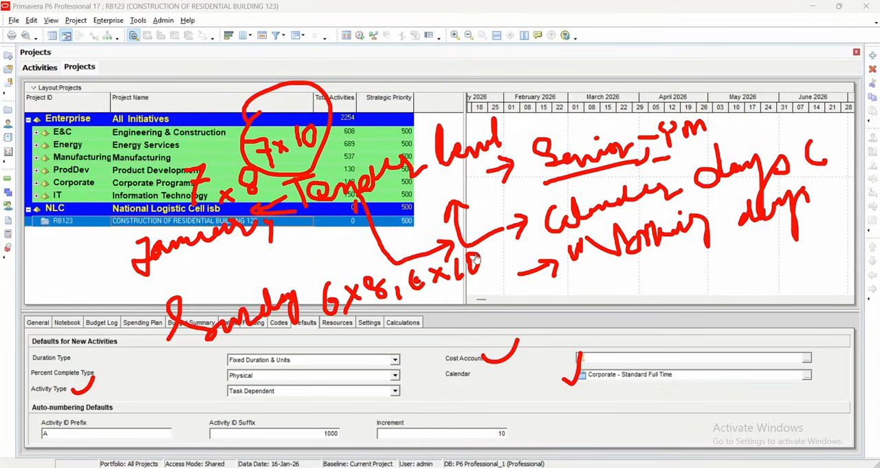
mouse_move(199, 369)
left_mouse_down()
mouse_move(202, 391)
mouse_move(225, 352)
mouse_move(223, 371)
mouse_move(267, 364)
mouse_move(280, 344)
mouse_move(307, 337)
mouse_move(297, 392)
mouse_move(295, 364)
mouse_move(314, 355)
left_mouse_up()
mouse_move(338, 330)
left_mouse_down()
mouse_move(342, 350)
mouse_move(332, 352)
left_mouse_up()
mouse_move(366, 332)
left_mouse_down()
mouse_move(358, 345)
mouse_move(377, 344)
mouse_move(391, 325)
mouse_move(426, 341)
left_mouse_up()
mouse_move(445, 303)
left_mouse_down()
mouse_move(448, 326)
mouse_move(475, 318)
mouse_move(481, 297)
mouse_move(499, 311)
mouse_move(509, 280)
left_mouse_up()
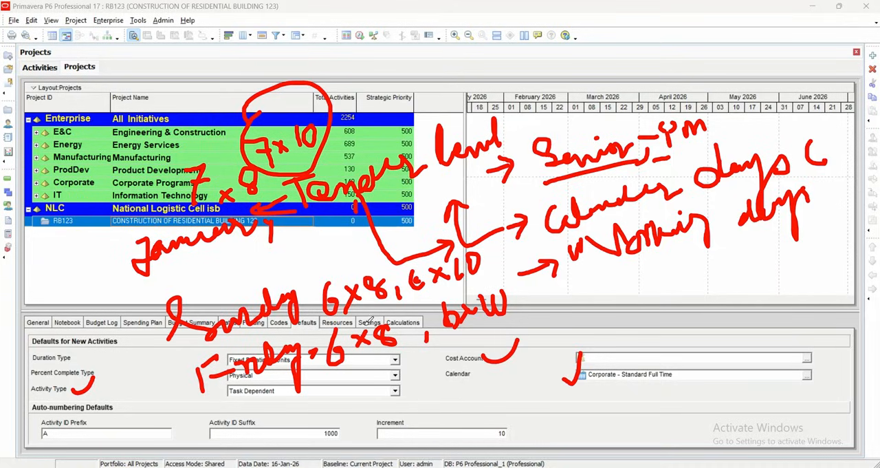
left_click_drag(327, 284, 333, 247)
left_click_drag(48, 257, 73, 253)
mouse_move(61, 256)
left_mouse_down()
mouse_move(60, 291)
mouse_move(100, 268)
left_mouse_up()
mouse_move(62, 231)
left_mouse_down()
mouse_move(34, 303)
mouse_move(57, 219)
left_mouse_up()
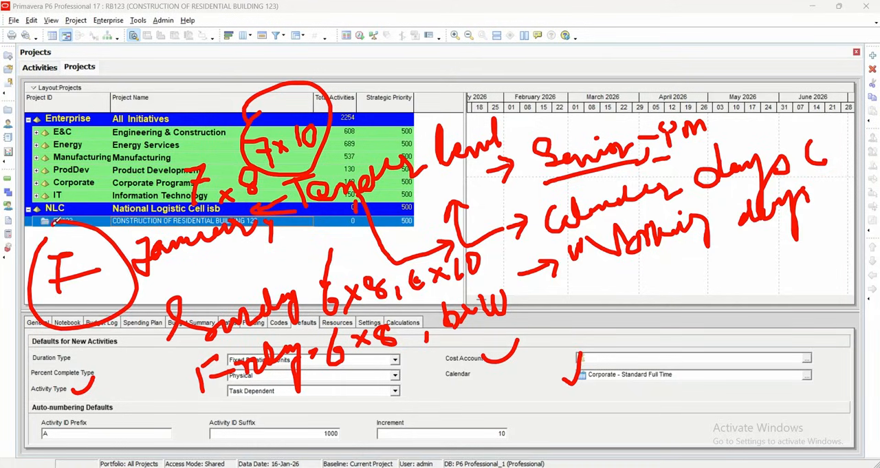
mouse_move(126, 314)
left_mouse_down()
mouse_move(165, 413)
mouse_move(371, 393)
left_mouse_up()
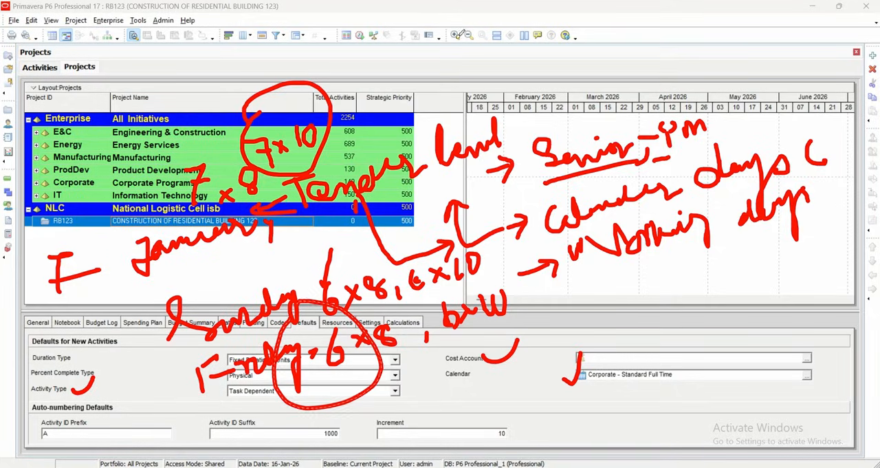
left_click(351, 316)
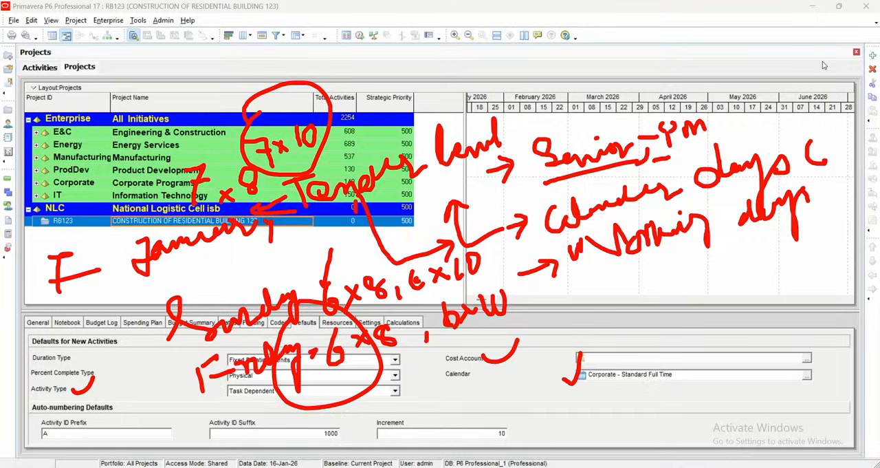
left_click(700, 117)
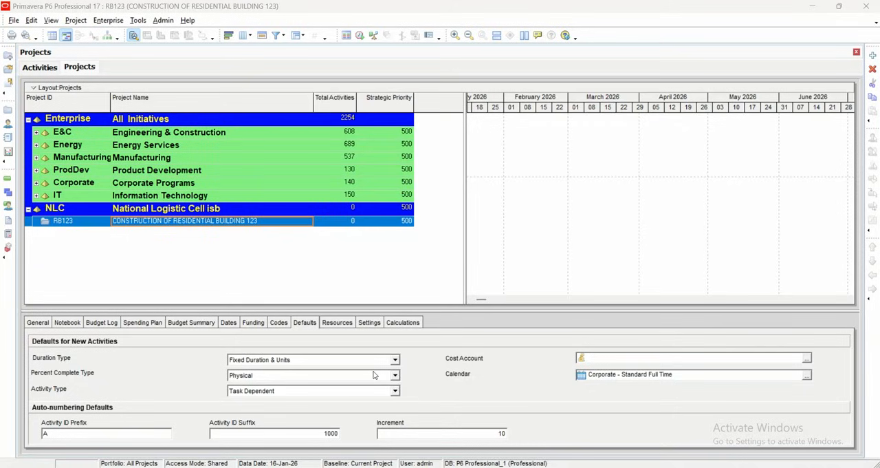
- Look through the global calendars offered as the RB123 project's default calendar, including 6x24 and 7x24, without assigning one
left_click(807, 375)
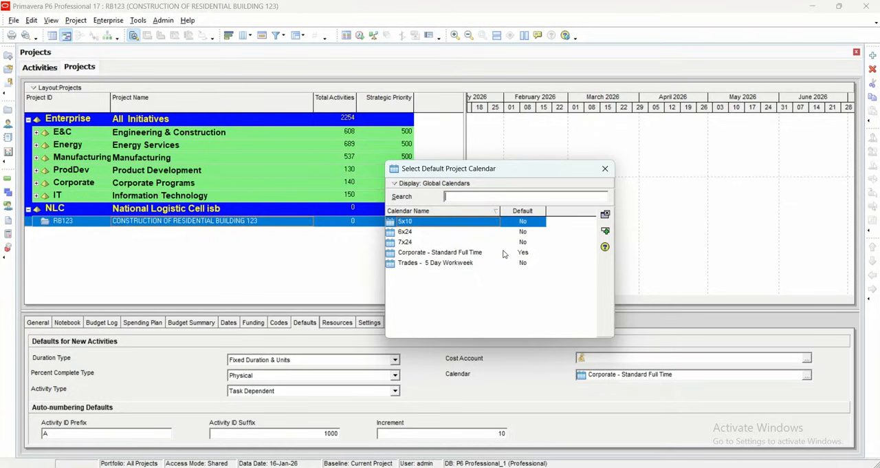
left_click(401, 233)
left_click(411, 242)
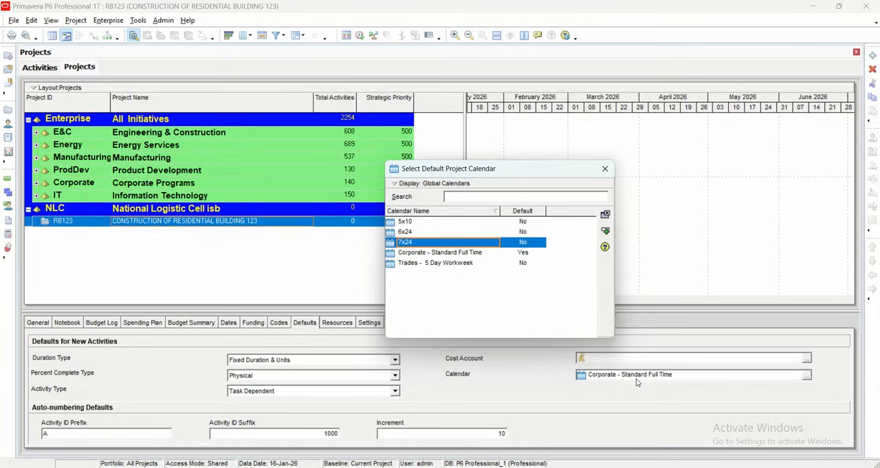
left_click(605, 168)
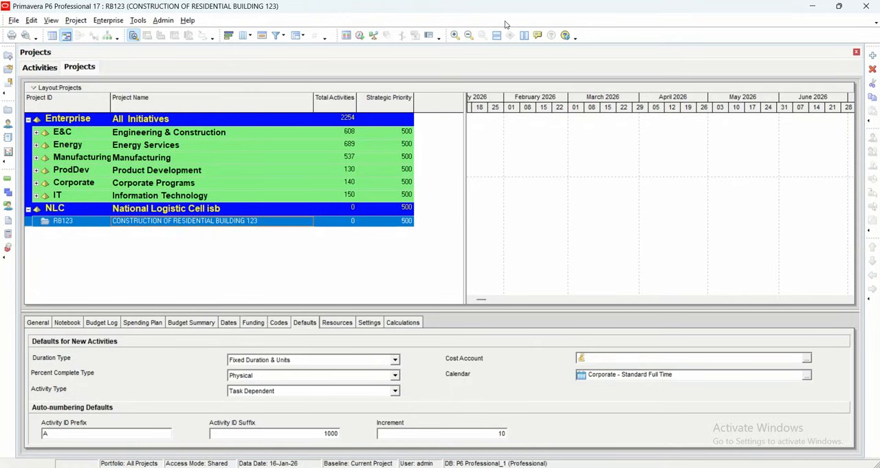
- Open the enterprise calendars and switch the list to project calendars
left_click(109, 20)
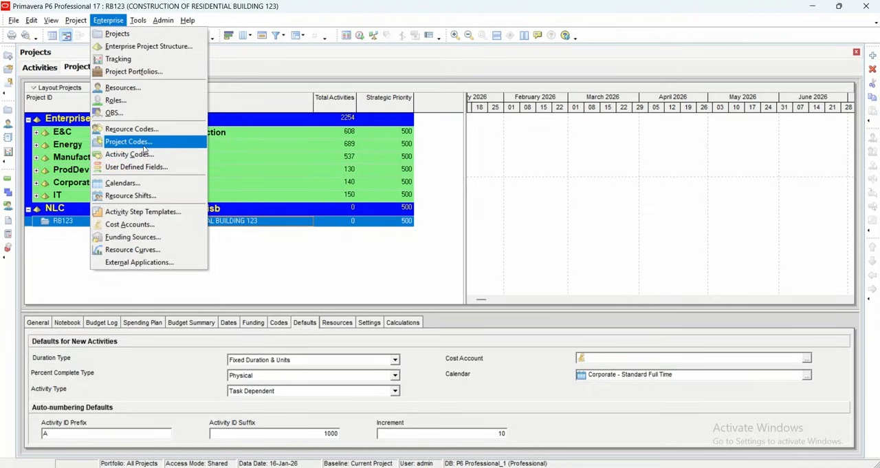
left_click(121, 183)
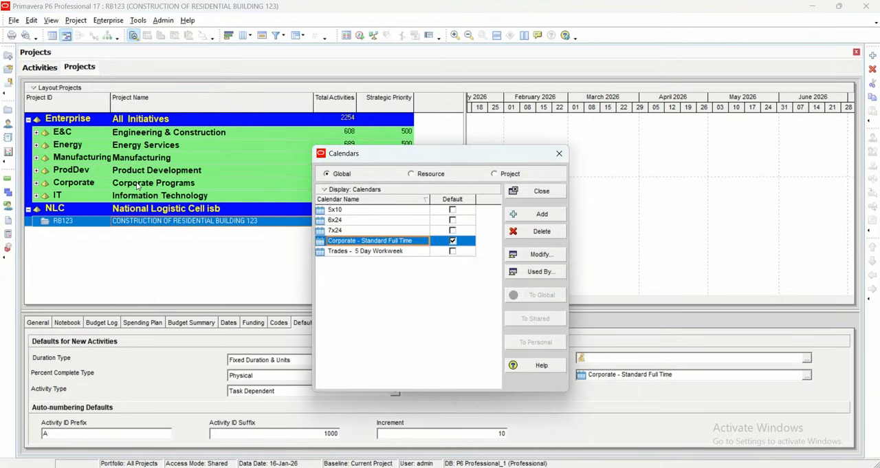
left_click_drag(463, 160, 268, 94)
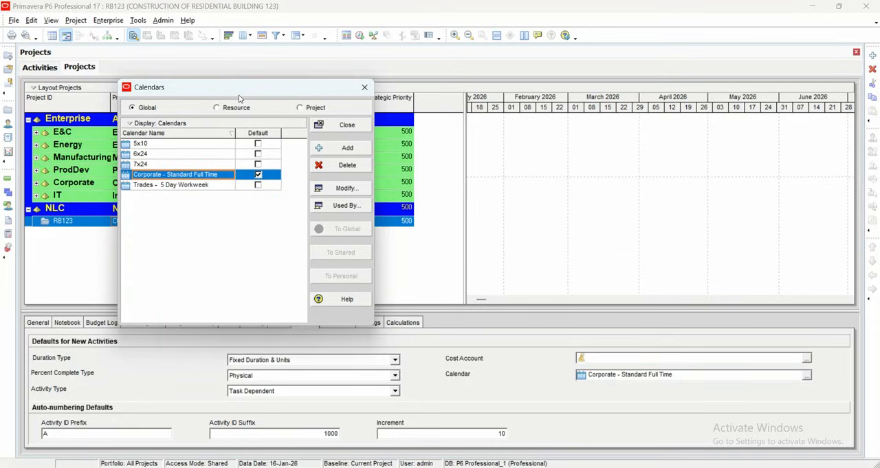
left_click(310, 110)
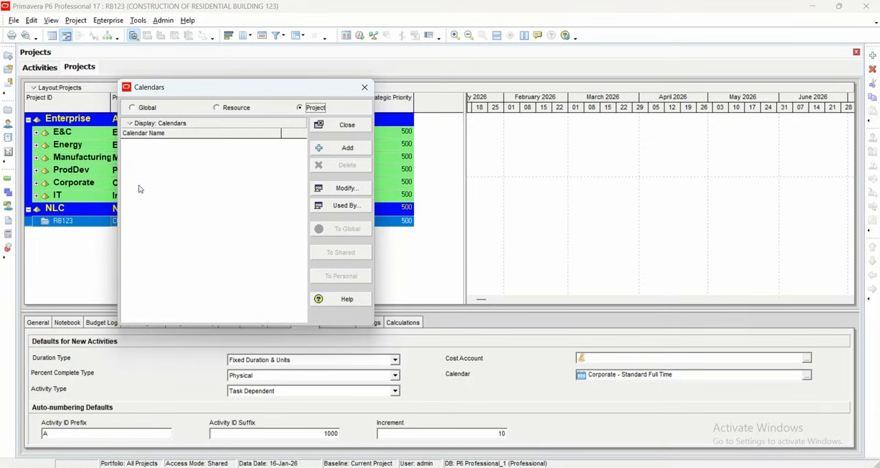
left_click_drag(227, 91, 225, 63)
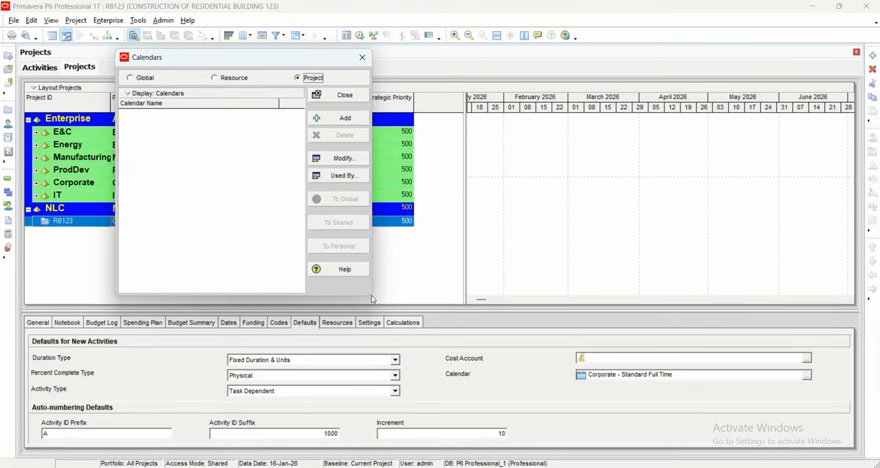
- Add a new project calendar copied from the global 5x10 calendar
left_click(339, 119)
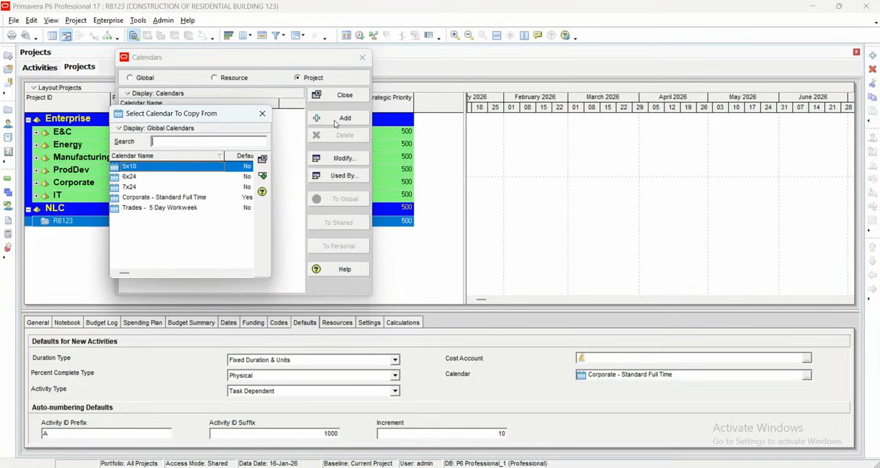
key("Escape")
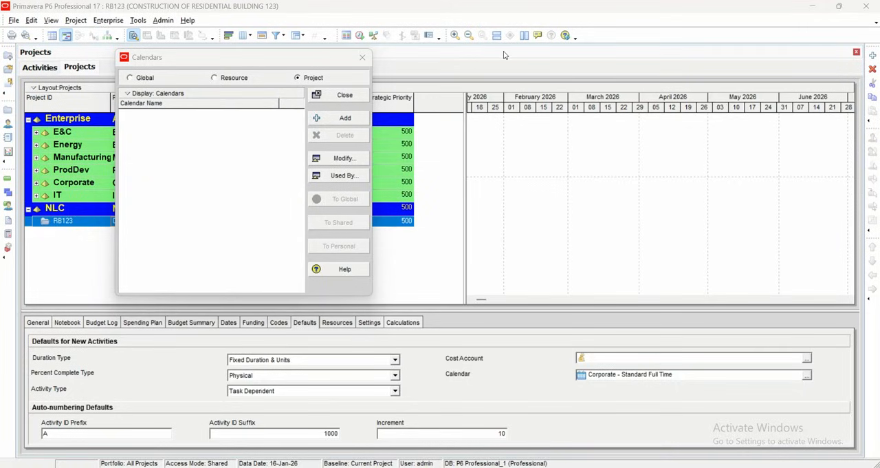
mouse_move(137, 112)
left_mouse_down()
mouse_move(160, 118)
mouse_move(185, 87)
left_mouse_up()
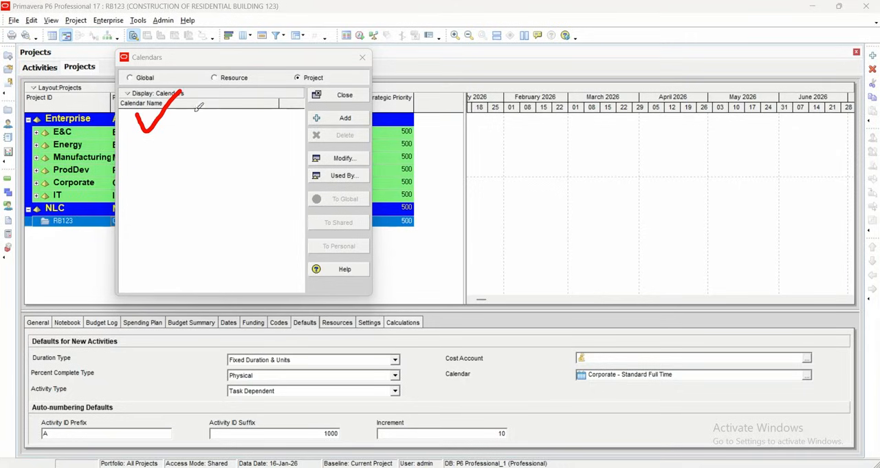
left_click(188, 116)
left_click_drag(352, 136, 408, 116)
left_click(330, 124)
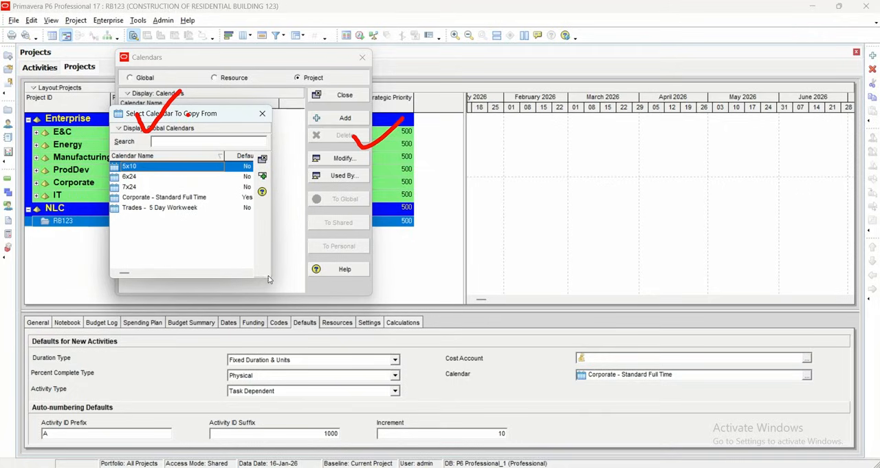
left_click_drag(274, 274, 361, 292)
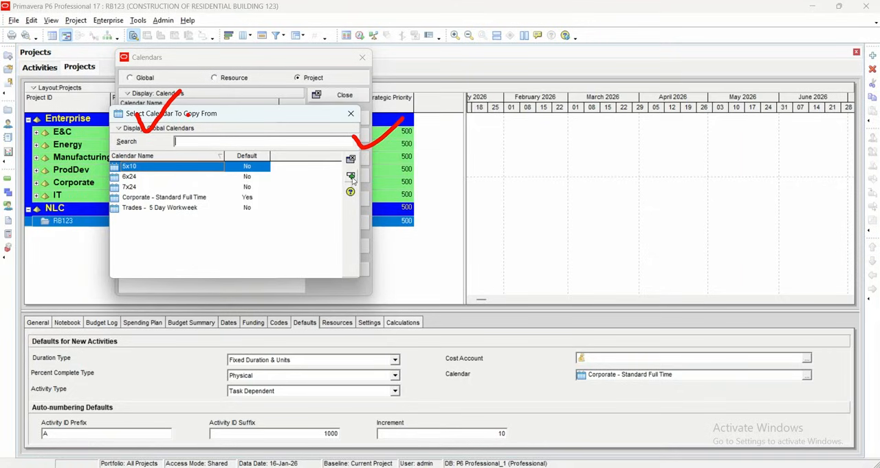
left_click(350, 177)
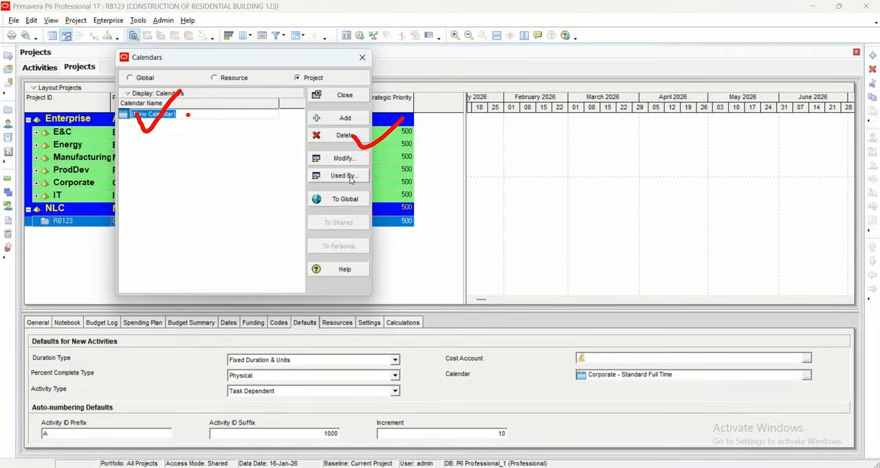
- Rename the new project calendar to NLC RBC
left_click(807, 30)
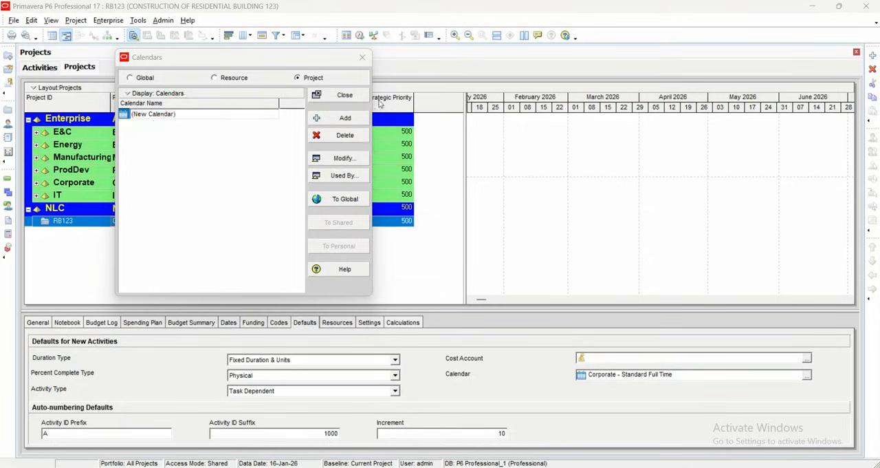
left_click(204, 114)
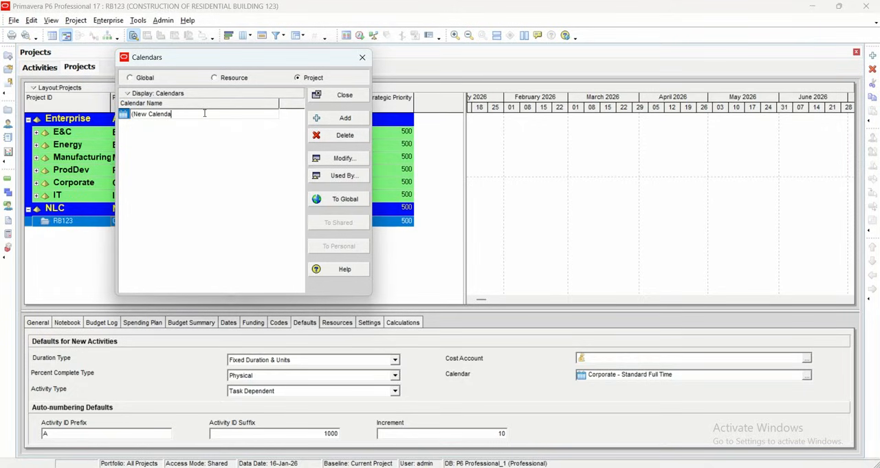
key("BackSpace")
key("BackSpace")
key("BackSpace")
key("BackSpace")
key("BackSpace")
key("BackSpace")
key("BackSpace")
key("BackSpace")
key("BackSpace")
key("BackSpace")
key("BackSpace")
key("Caps_Lock")
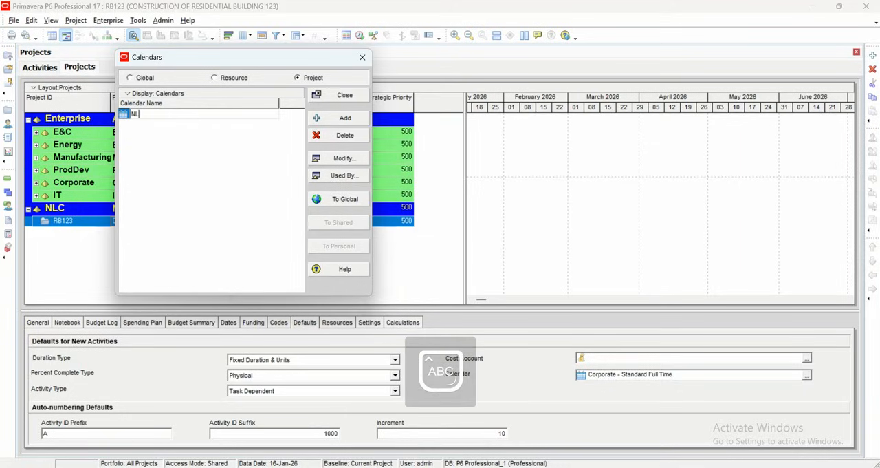
type("NLC")
key("Caps_Lock")
type("r")
key("BackSpace")
key("Caps_Lock")
type("RBC")
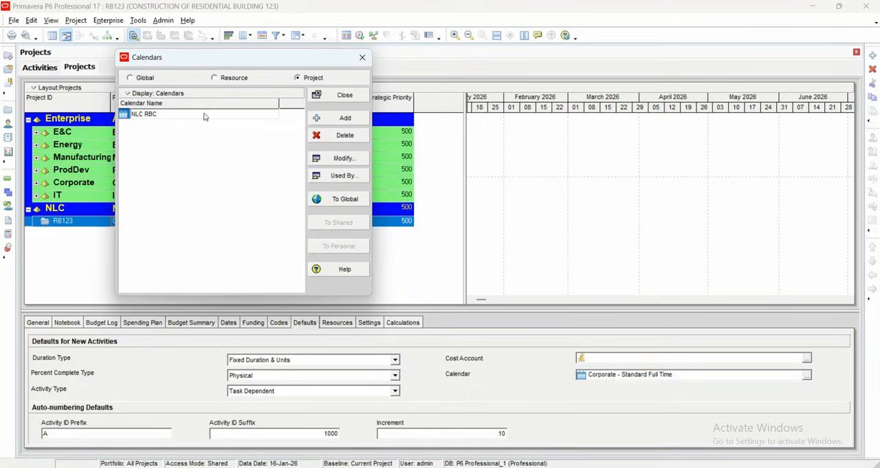
key("Return")
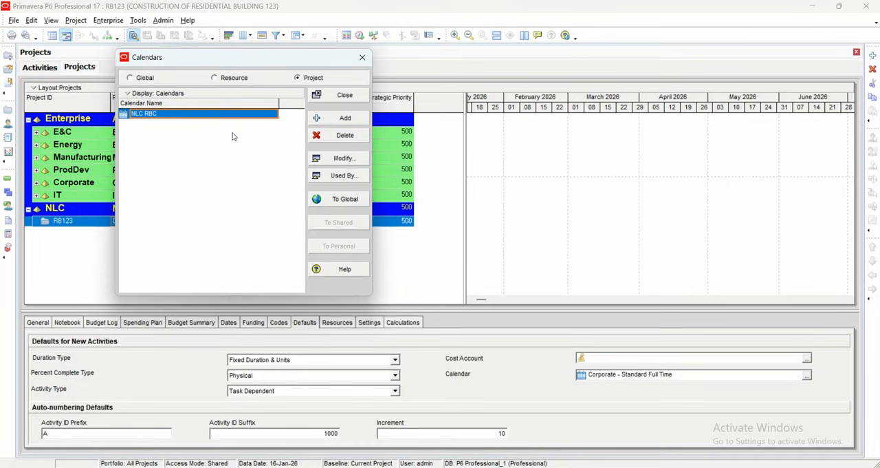
- Modify the NLC RBC calendar using detailed work hours, making the 7:00 hour of December 5, 2025 nonwork, and save it
left_click(331, 160)
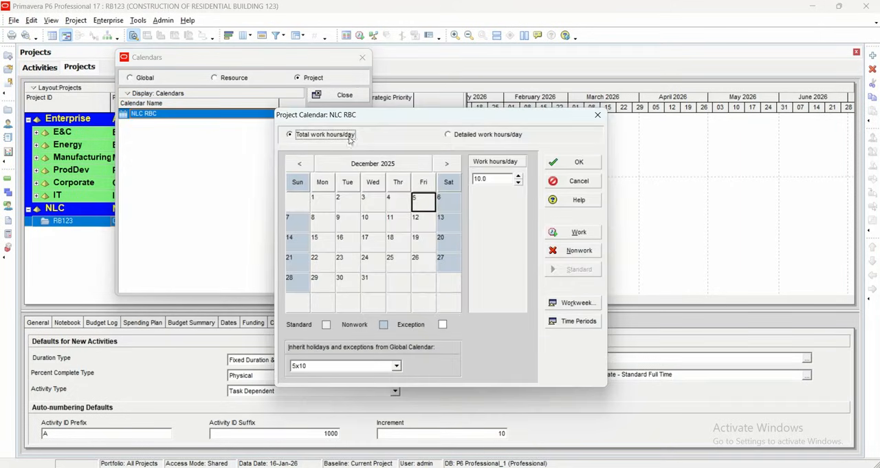
left_click_drag(394, 118, 269, 92)
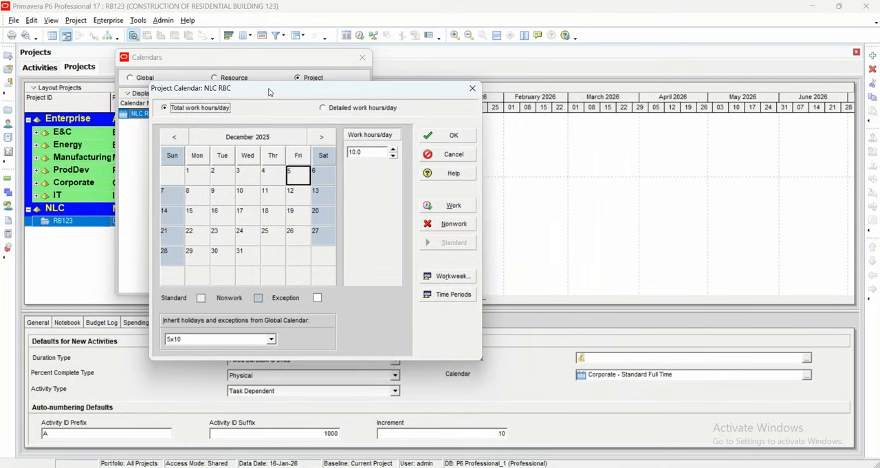
left_click(346, 109)
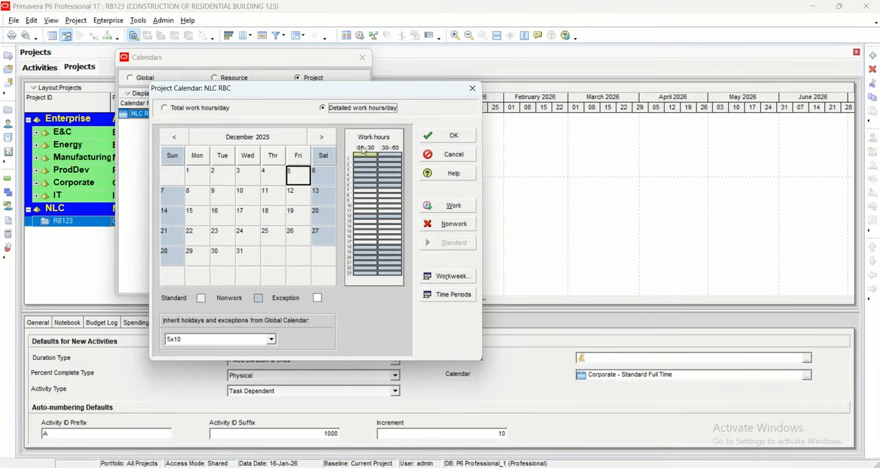
left_click(361, 191)
left_click(390, 191)
left_click(371, 193)
left_click(448, 224)
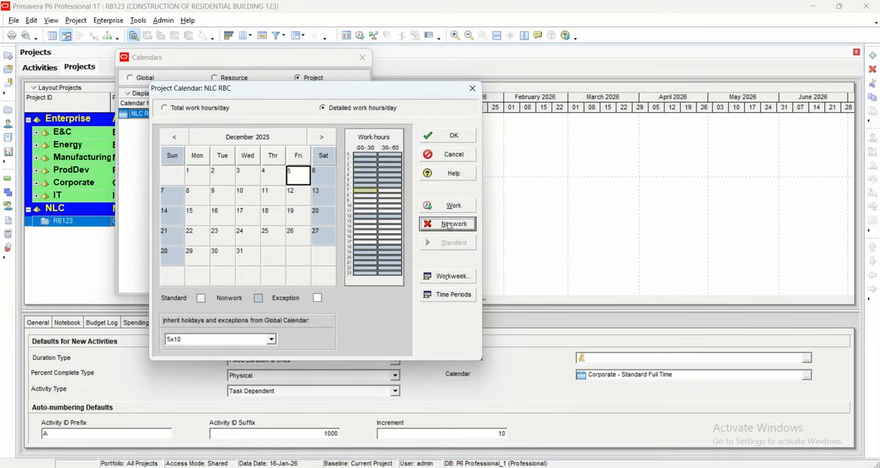
left_click(390, 192)
left_click(449, 225)
left_click(447, 139)
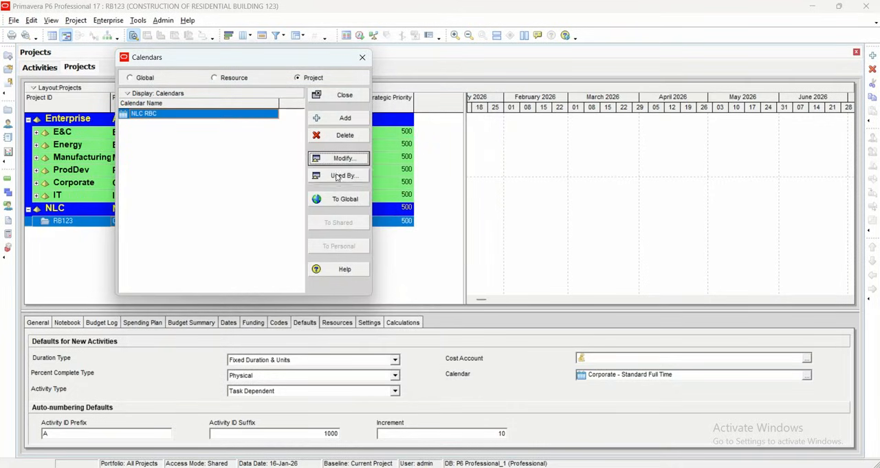
- Reopen the NLC RBC calendar and mark Saturday, December 6, 2025 as nonwork
left_click(342, 160)
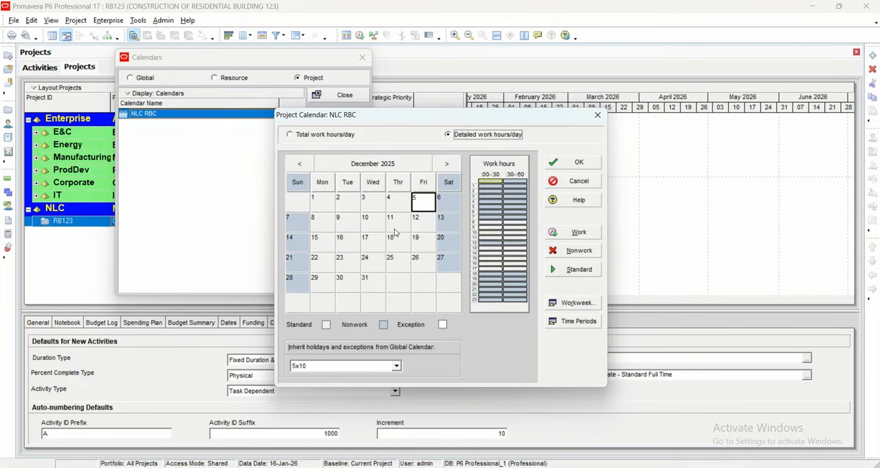
left_click(449, 199)
left_click(449, 221)
left_click(449, 200)
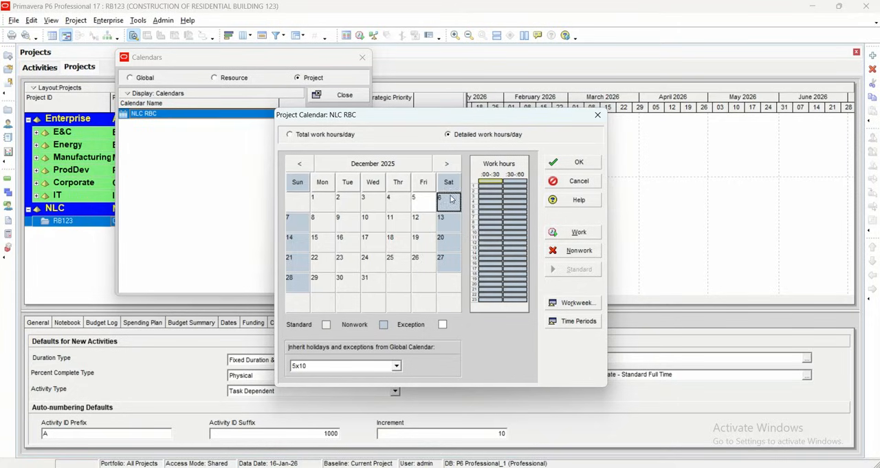
left_click(574, 253)
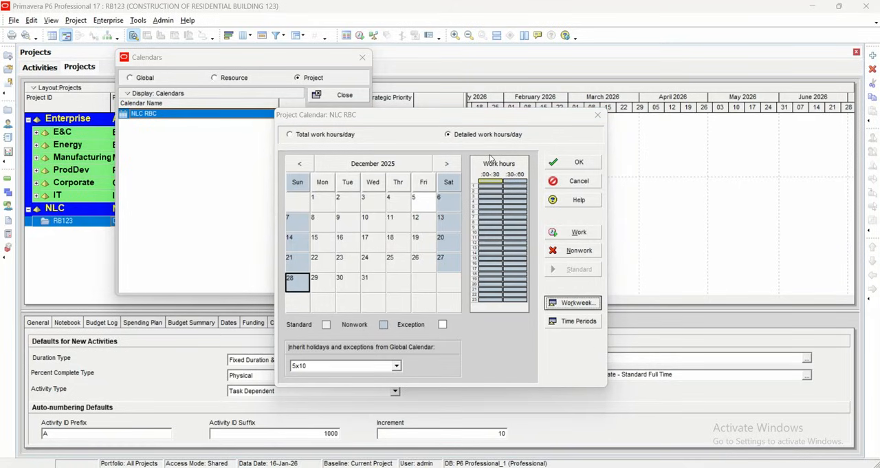
- In the calendar's workweek, make Sunday a working day from 8:00 to 16:00
left_click(564, 306)
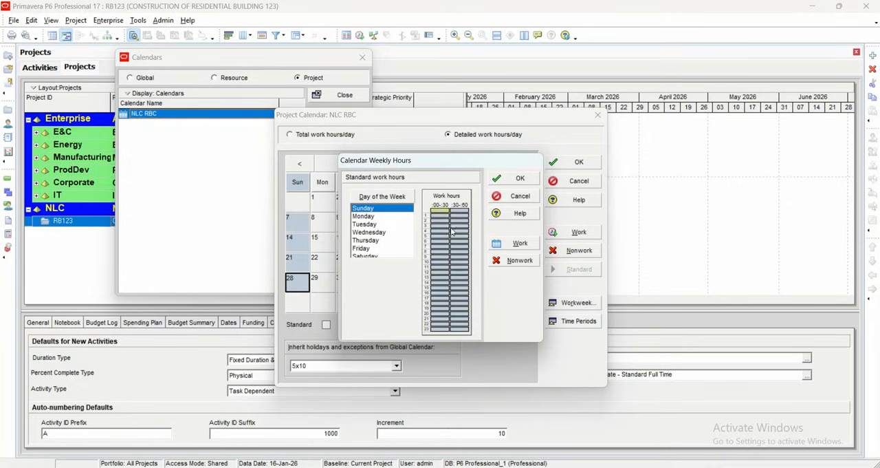
left_click(375, 217)
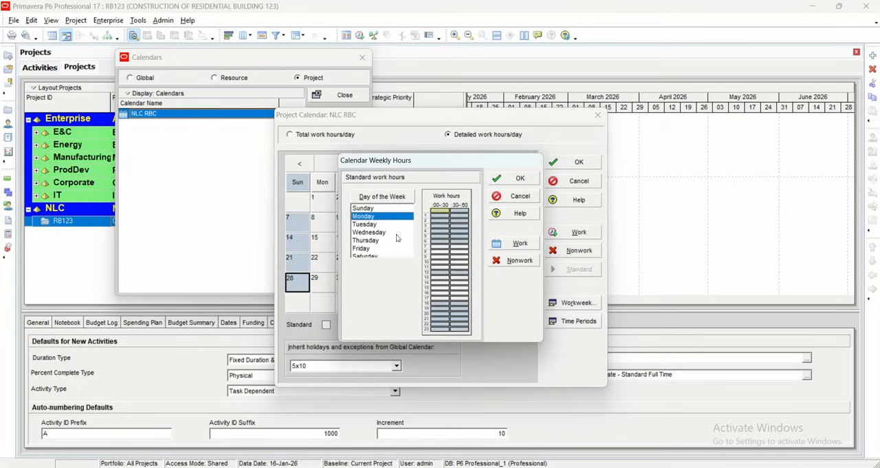
left_click(366, 208)
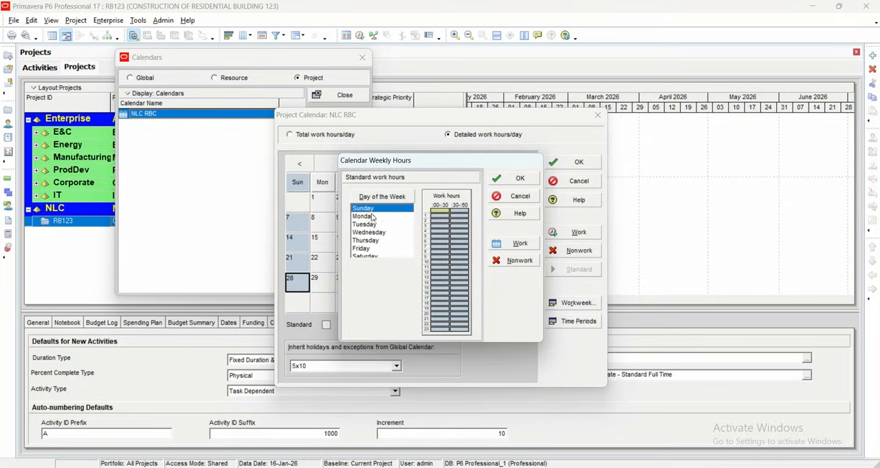
left_click(516, 246)
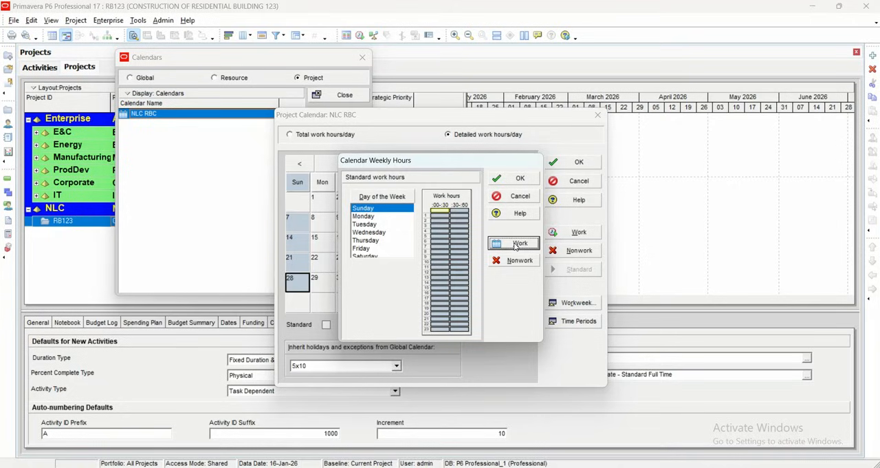
left_click(440, 211)
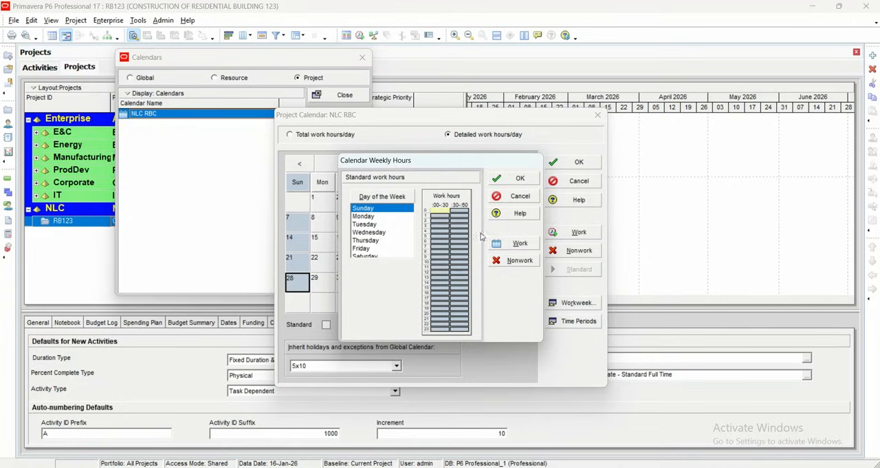
left_click(517, 260)
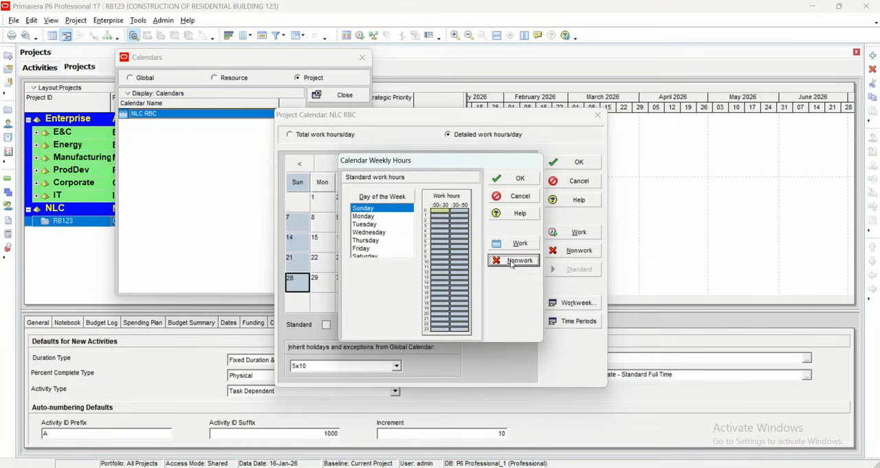
left_click(440, 253)
left_click(505, 246)
left_click(468, 251)
left_click(505, 247)
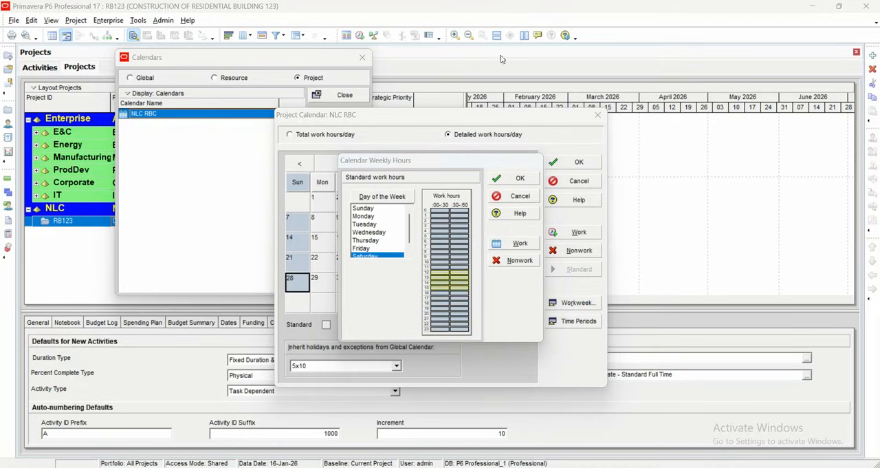
- Make Saturday a working day from 8:00 to 18:00 in the standard weekly hours
left_click(368, 225)
left_click(370, 240)
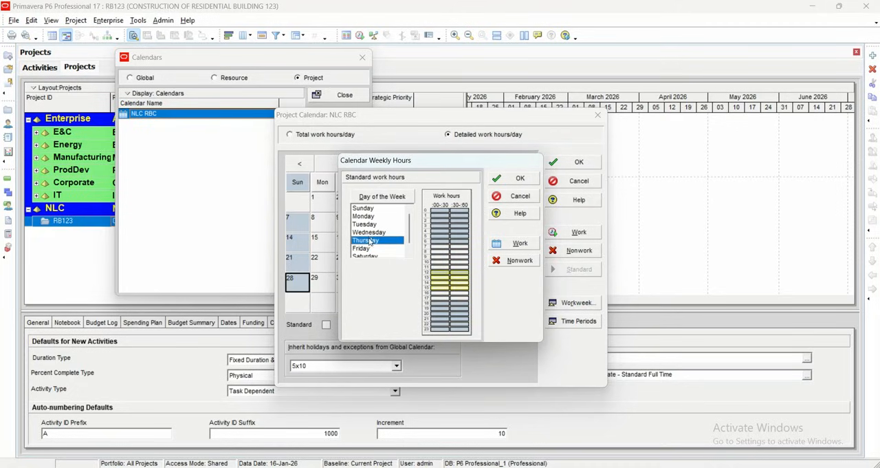
left_click(372, 249)
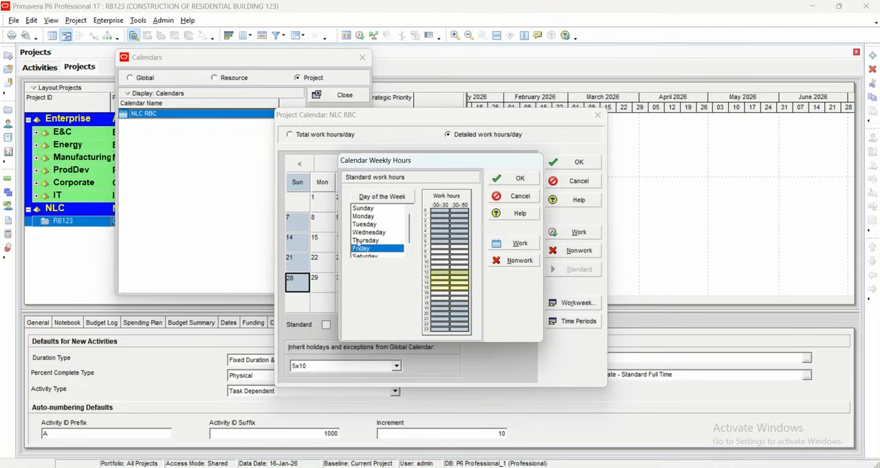
left_click(372, 257)
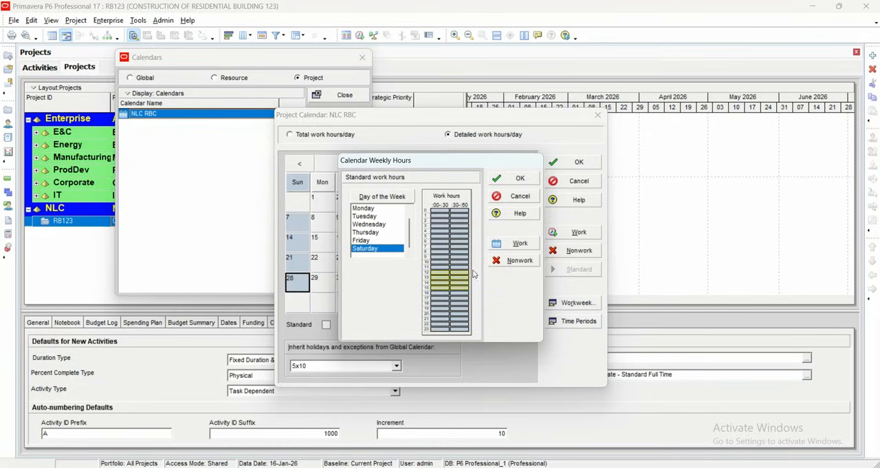
left_click(435, 254)
left_click_drag(435, 256, 453, 300)
left_click(514, 242)
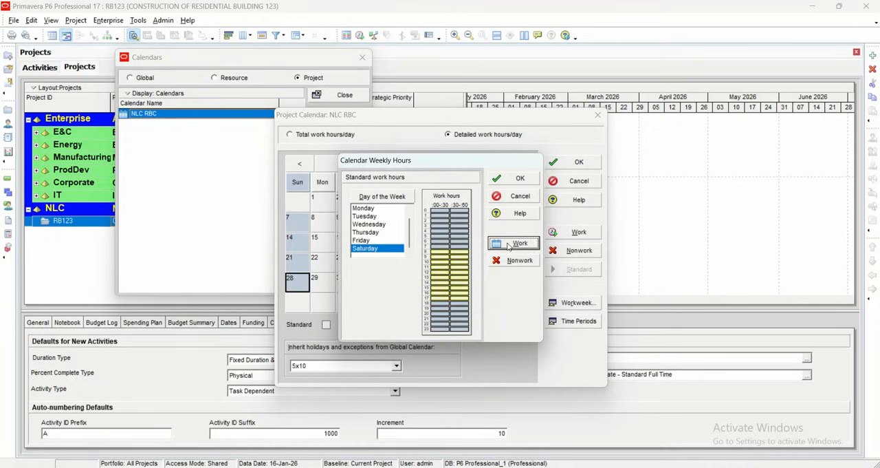
- Set Saturday's 12:00 to 13:00 hour as nonwork for a midday break
left_click(440, 273)
left_click(458, 272)
left_click(502, 264)
left_click(438, 273)
left_click(512, 260)
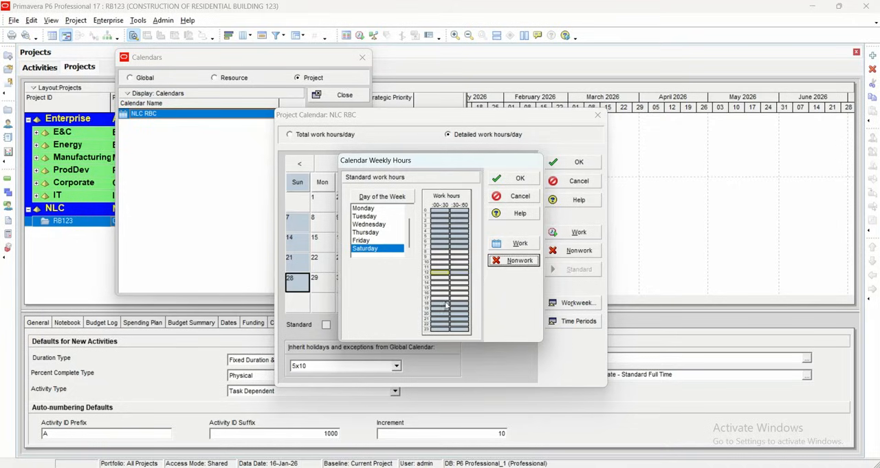
- Make all of Friday's standard hours nonwork, then apply the workweek and save the calendar
left_click(378, 240)
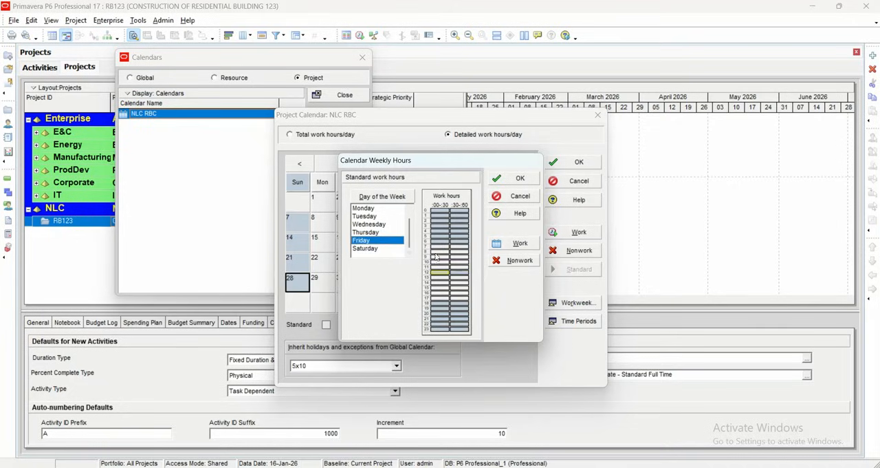
left_click_drag(435, 247, 459, 303)
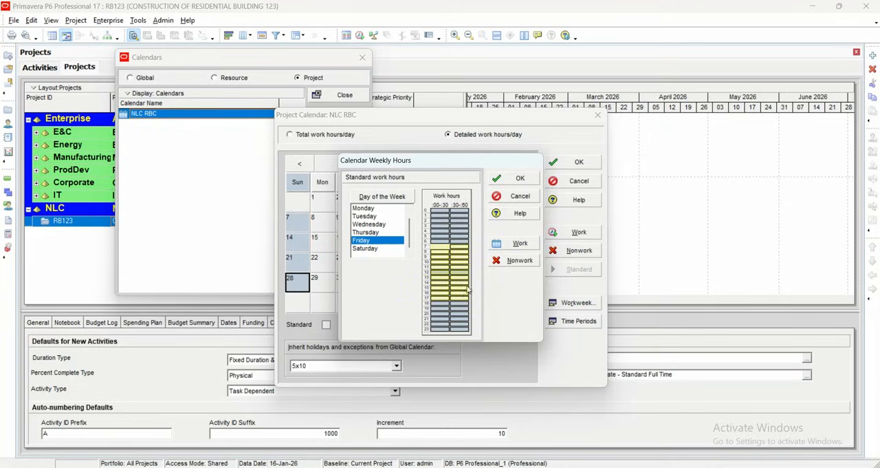
left_click(510, 261)
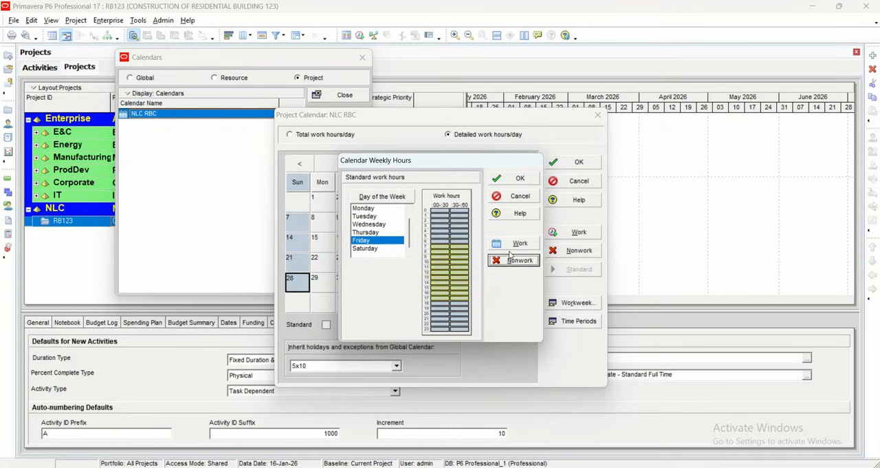
left_click(498, 180)
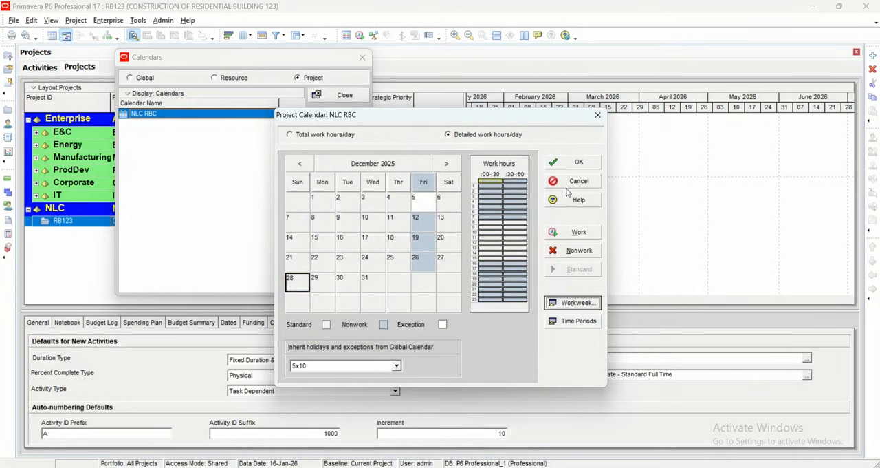
left_click(579, 164)
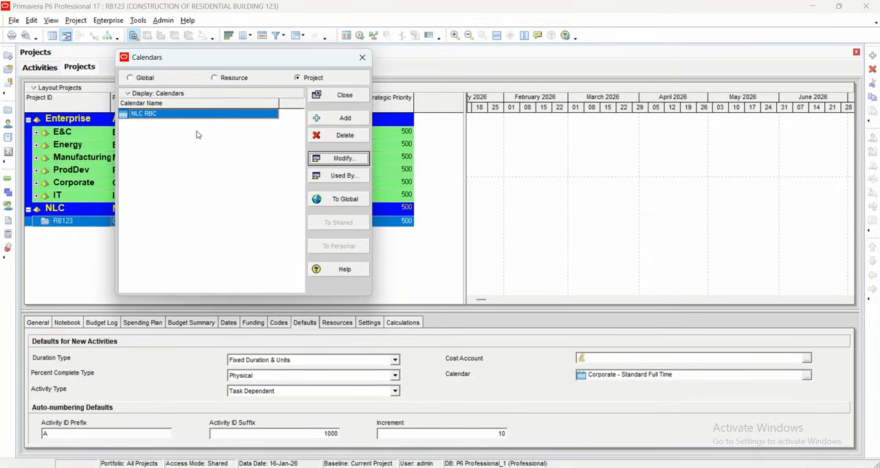
- Reopen the NLC RBC calendar's workweek in total hours per day and set Sunday to 8 hours
left_click(359, 99)
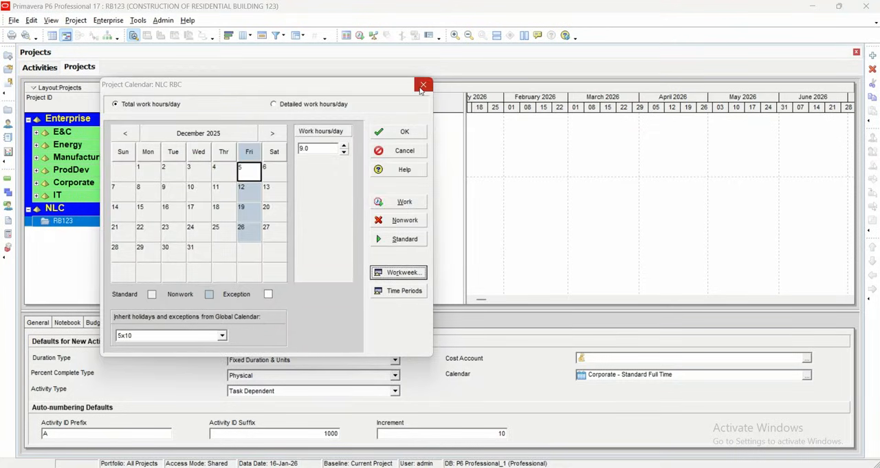
left_click(422, 85)
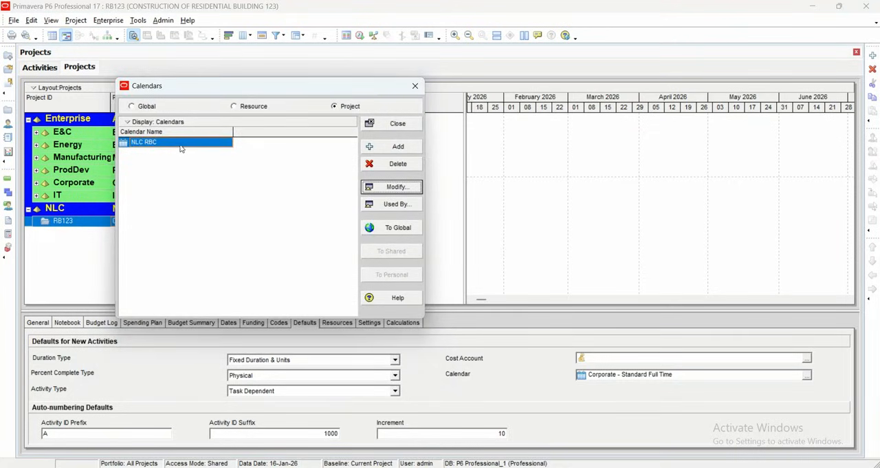
left_click(397, 186)
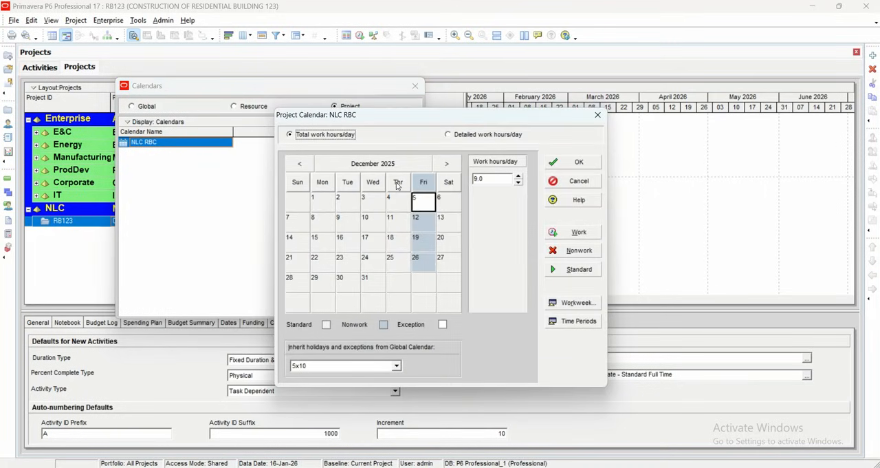
left_click(562, 303)
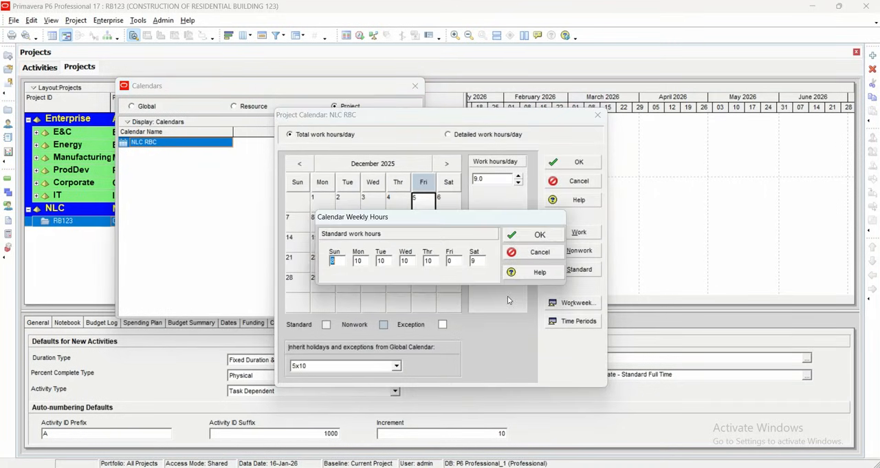
left_click_drag(411, 222, 362, 233)
type("8")
key("Tab")
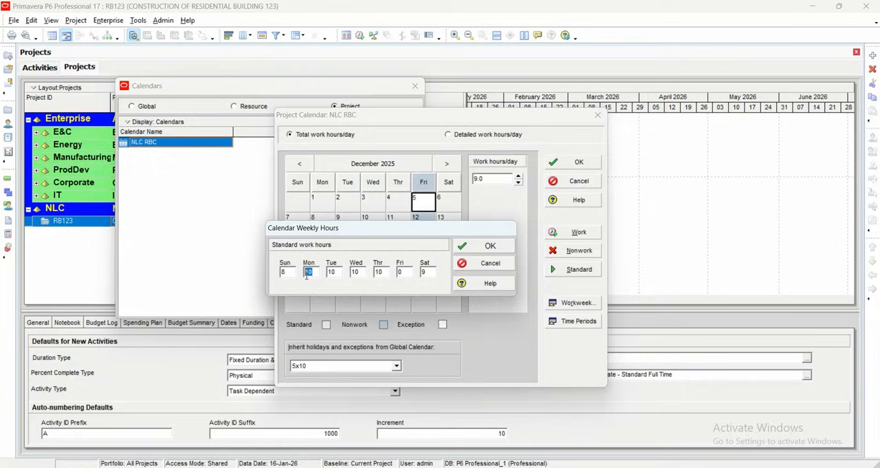
- Set Monday, Tuesday, Wednesday and Saturday to 8 standard work hours and apply the workweek
type("8")
double_click(333, 272)
type("8")
double_click(354, 272)
type("8")
left_click_drag(427, 272, 413, 273)
type("8")
left_click(485, 245)
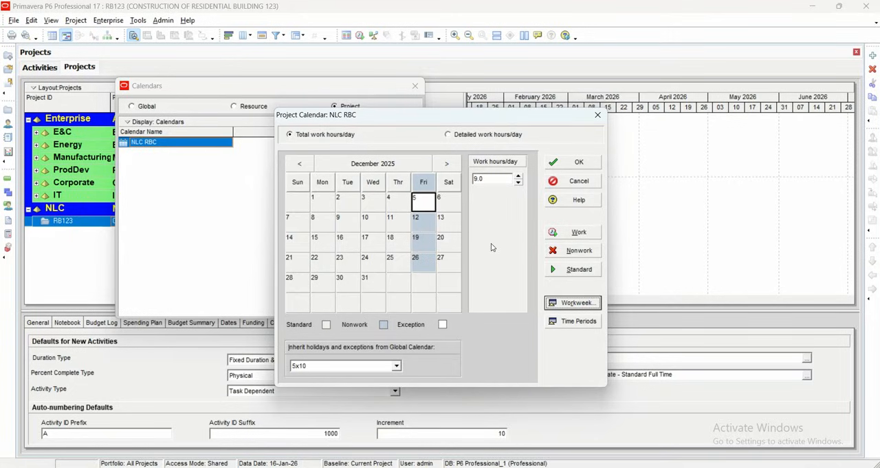
- Set the total work hours for December 5, 2025 to 8.0 and confirm
left_click(518, 183)
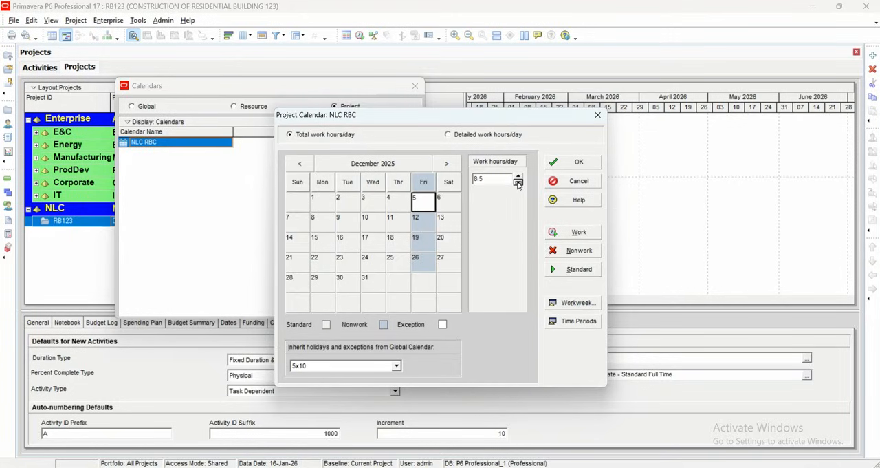
left_click(588, 167)
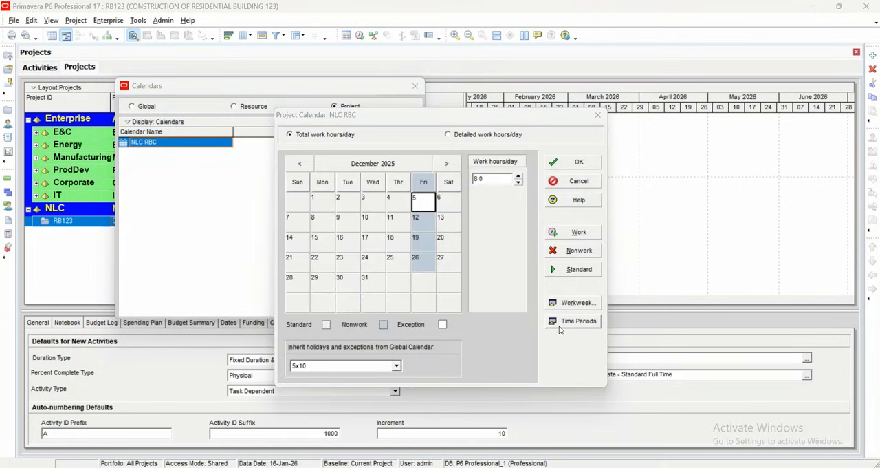
- Check the calendar's hours per time period without changing them, and show the detailed work hours for December 5, 2025
left_click(565, 324)
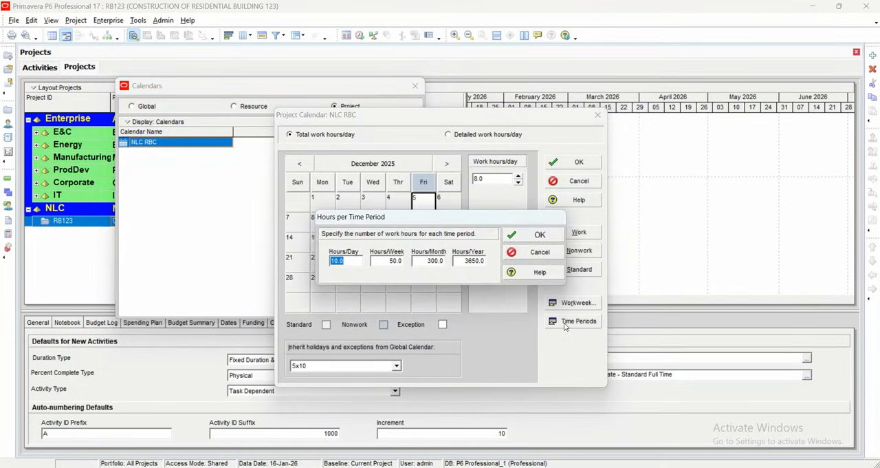
left_click(532, 252)
left_click_drag(420, 117, 263, 99)
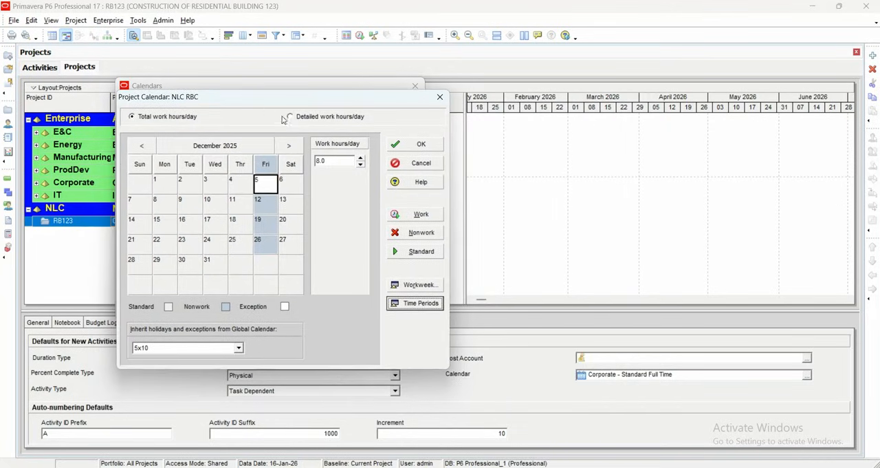
left_click(297, 121)
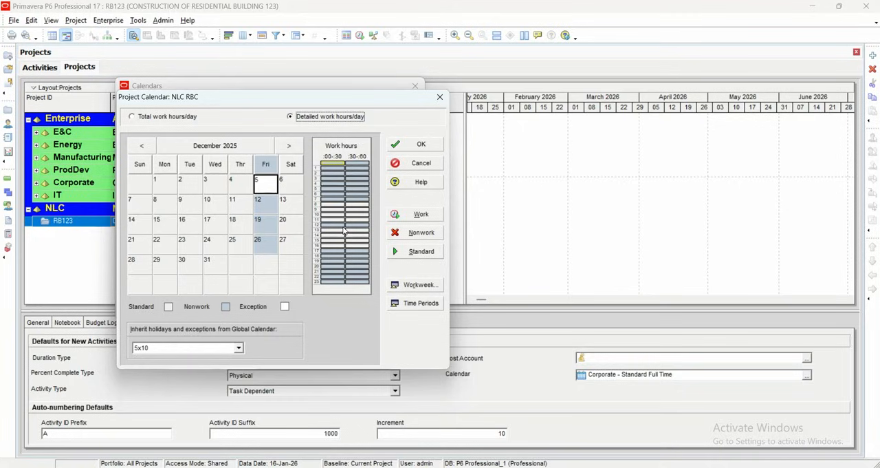
- Switch the calendar to total work hours per day and set Thursday and Friday to 8 hours in the workweek
left_click(172, 118)
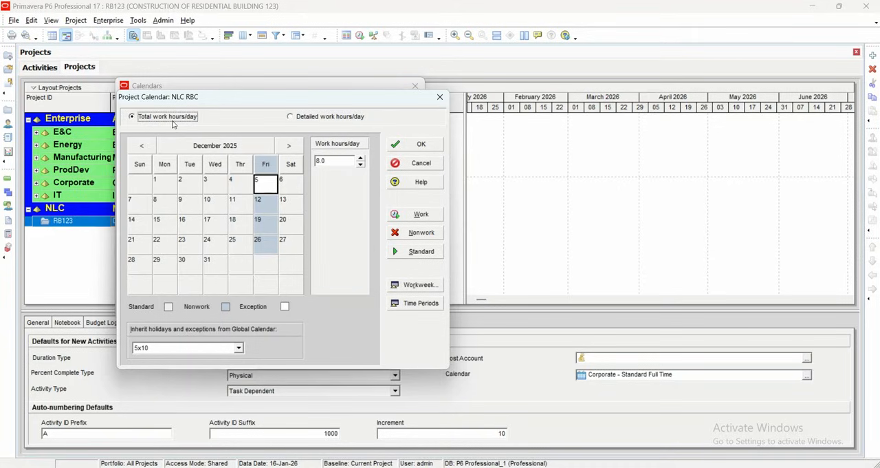
left_click(399, 284)
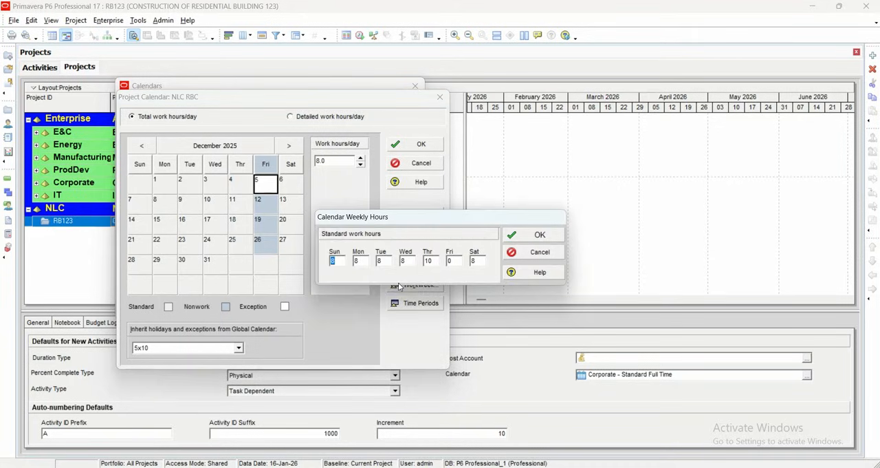
double_click(429, 262)
type("88")
left_click(531, 236)
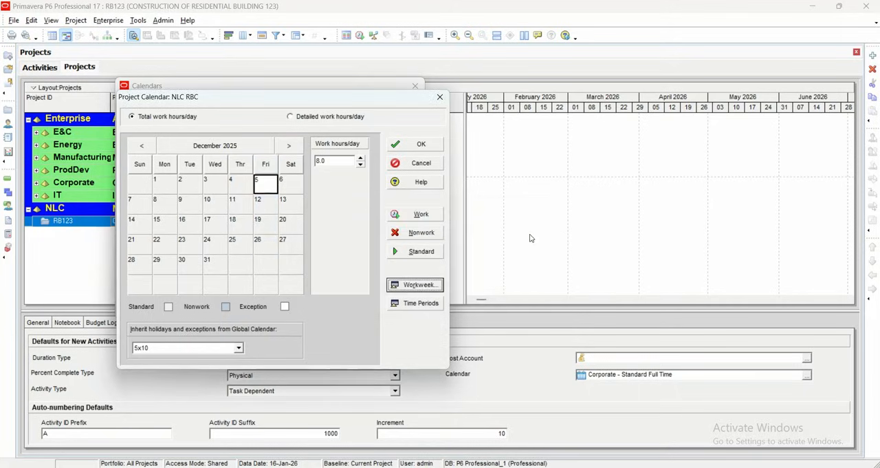
- Open the calendar's hours per time period and set Hours/Day to 8 and Hours/Week to 48
left_click(417, 304)
left_click_drag(377, 217, 253, 218)
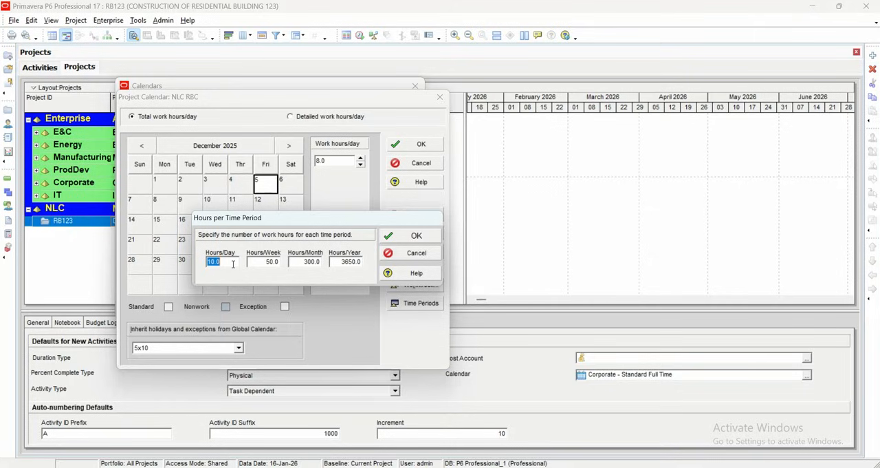
type("8")
left_click(274, 263)
left_click_drag(261, 261, 245, 264)
type("48")
- Set Hours/Month to 224 and Hours/Year to 2280 for the calendar's time periods
left_click(311, 262)
left_click_drag(307, 261, 283, 264)
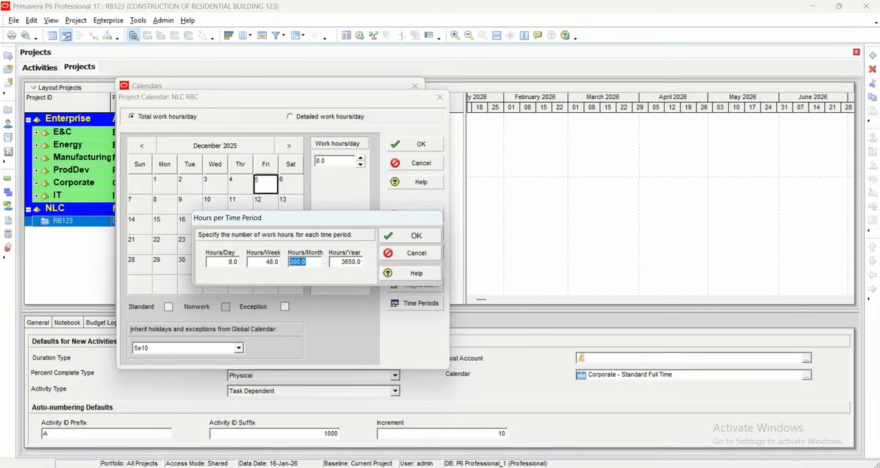
type("224")
left_click(333, 262)
type("22")
key("BackSpace")
key("BackSpace")
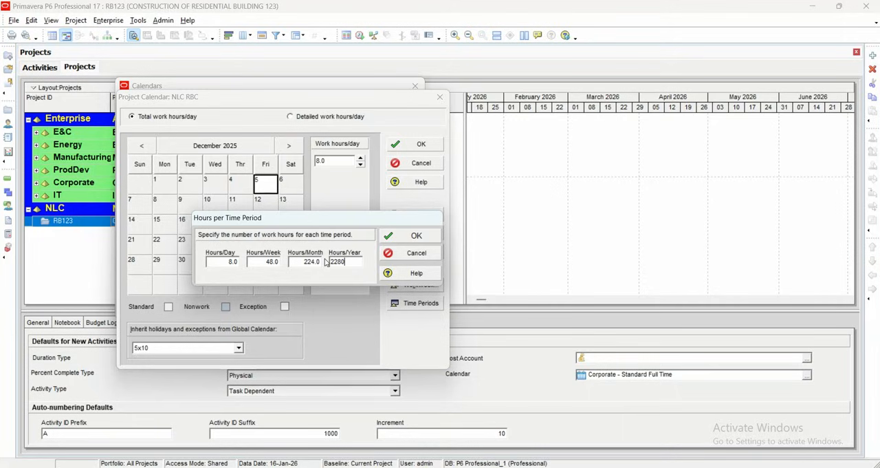
- Set Hours/Day to 10 and Hours/Week to 60, and apply the time period settings
left_click(227, 262)
type("10")
left_click(273, 262)
left_click_drag(268, 262, 250, 263)
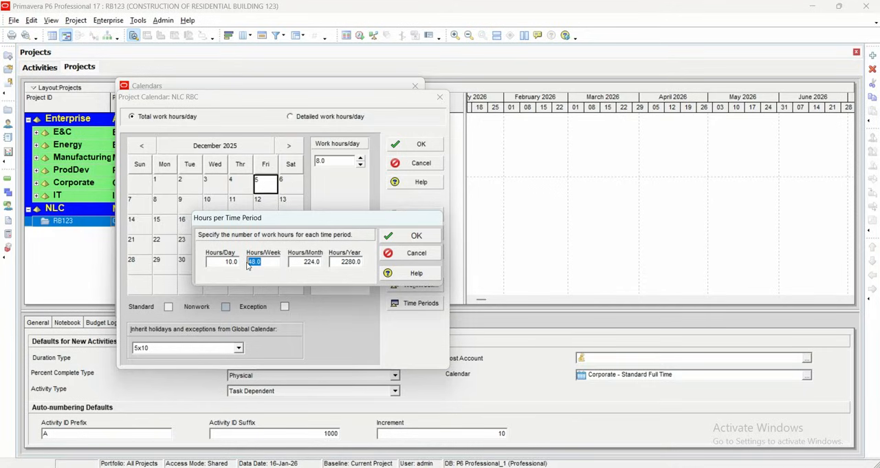
type("7")
left_click(313, 260)
left_click_drag(302, 262, 286, 266)
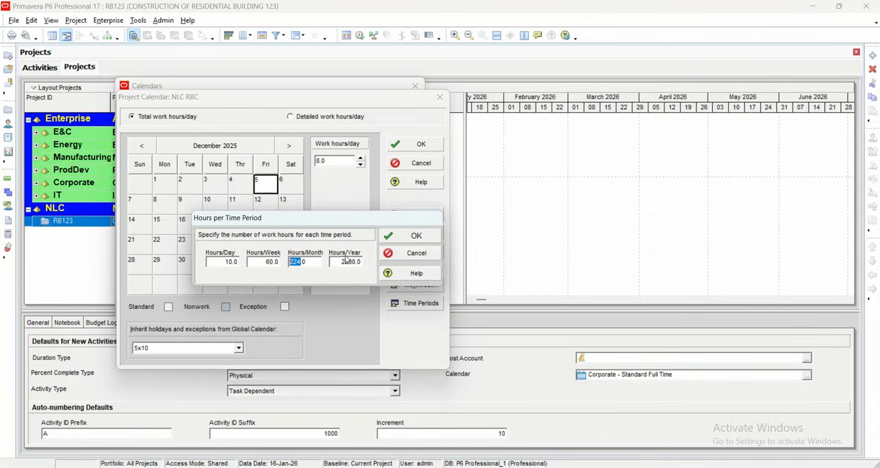
left_click(387, 236)
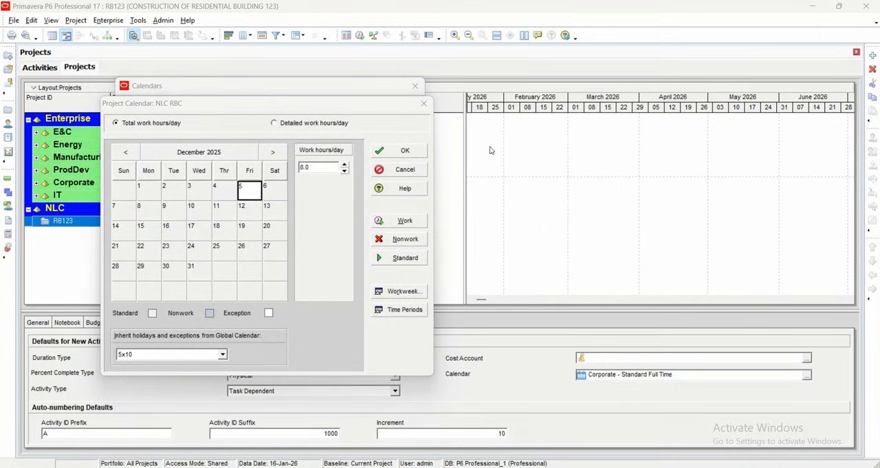
- Review the calendar's detailed and total daily hours, its workweek and its hours per time period without changing them
left_click(283, 128)
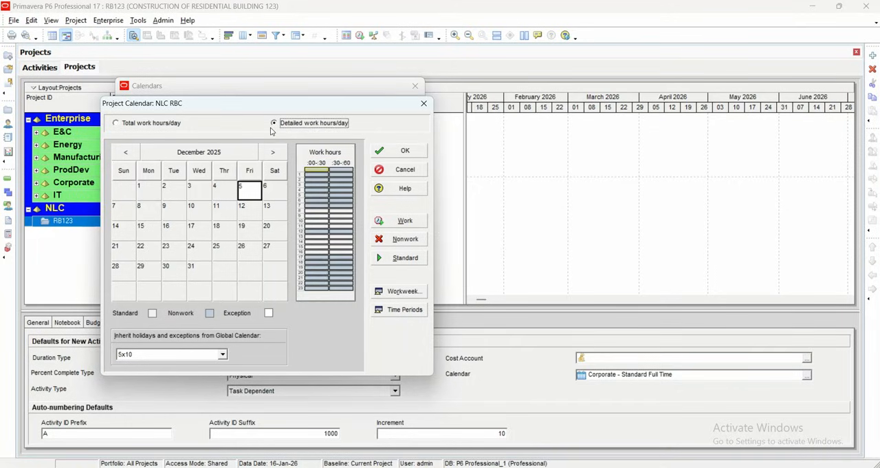
left_click(153, 122)
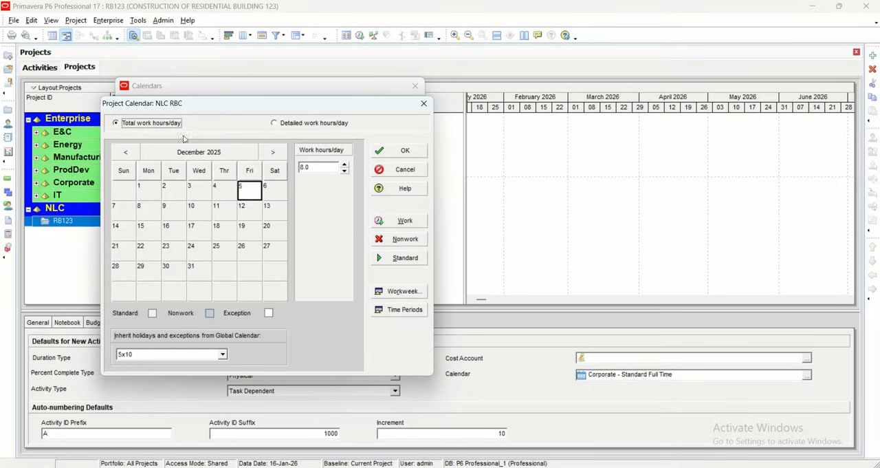
left_click(399, 291)
left_click(533, 235)
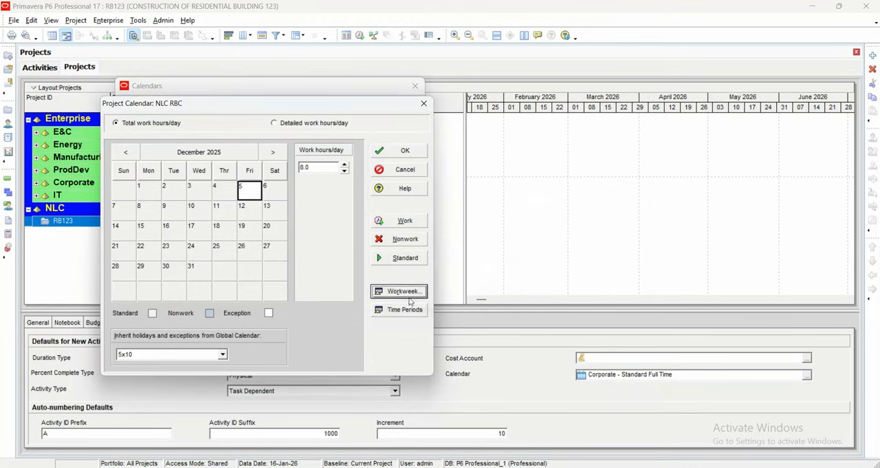
left_click(404, 310)
left_click(540, 251)
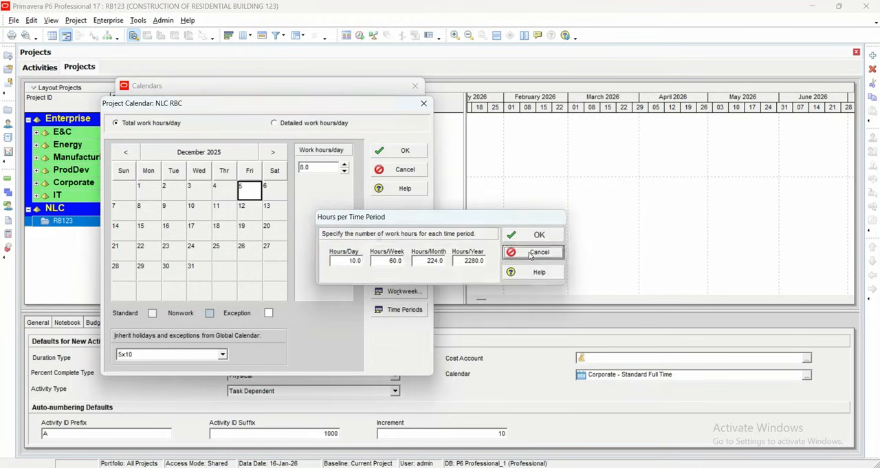
- Examine Thursday's detailed standard work hours in the workweek, and close the calendar dialogs
left_click(283, 127)
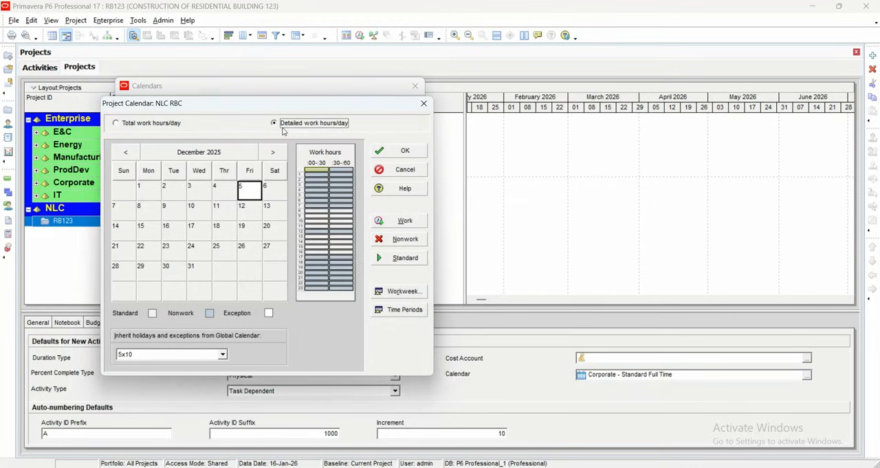
left_click(400, 291)
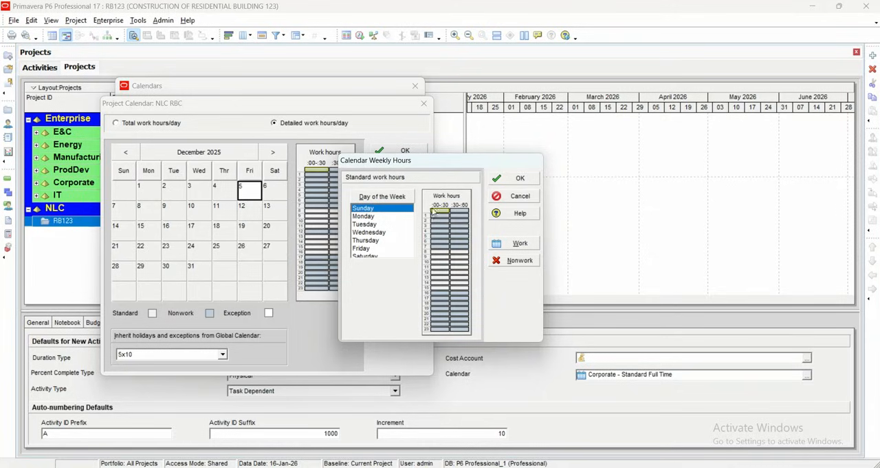
left_click(381, 240)
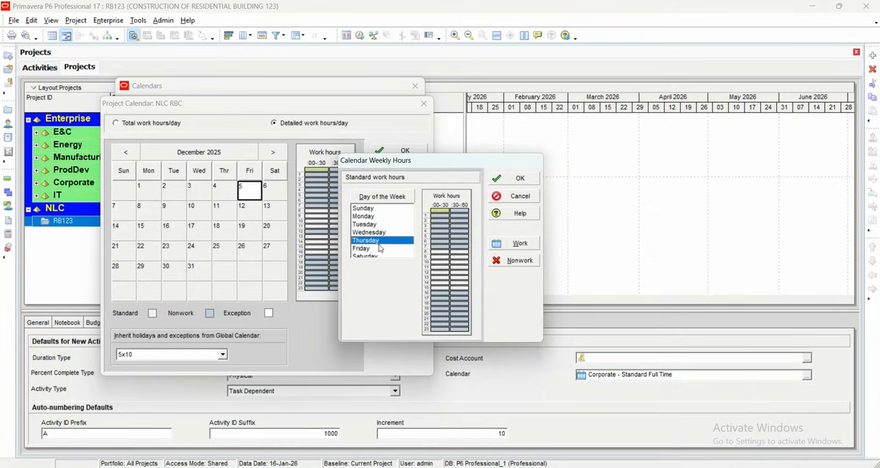
left_click(519, 196)
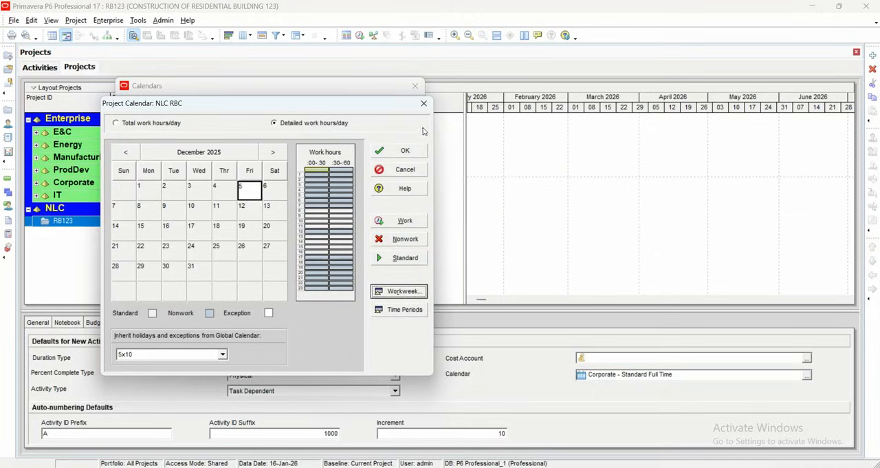
left_click(424, 103)
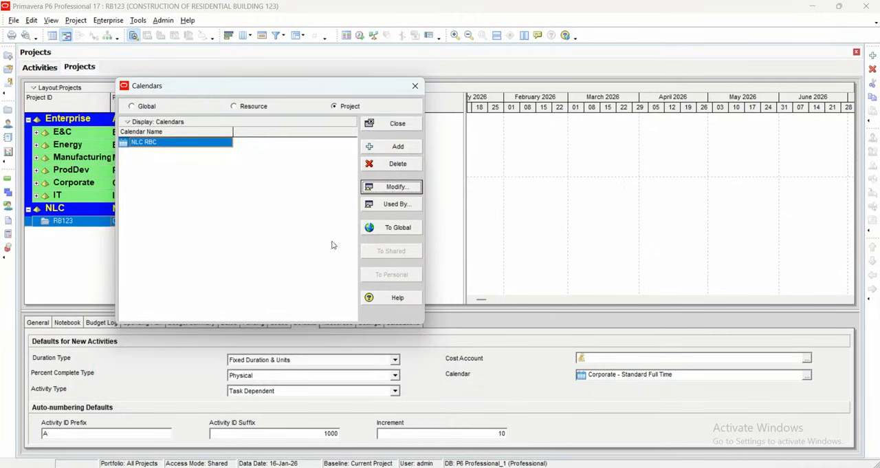
left_click(390, 127)
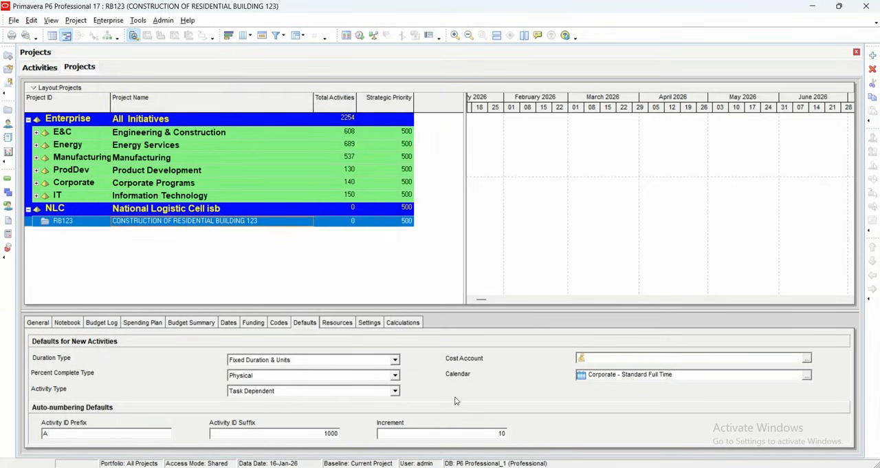
- Assign the project calendar NLC RBC as the default calendar for new activities in RB123
left_click(807, 376)
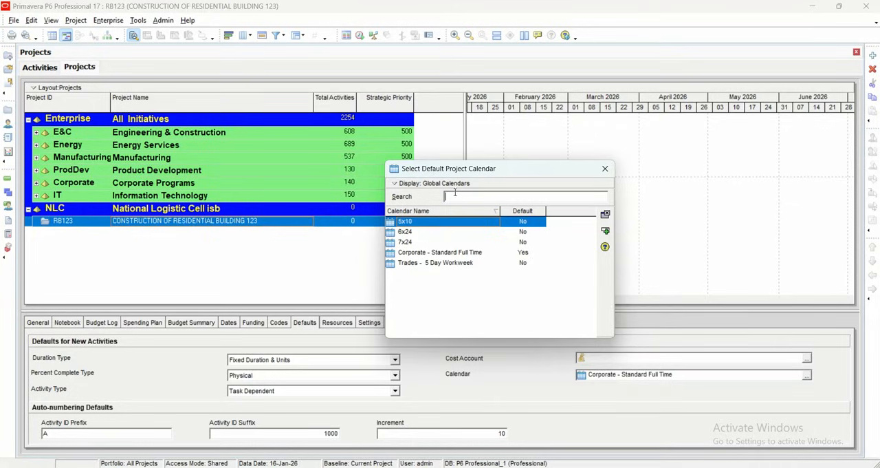
left_click(434, 186)
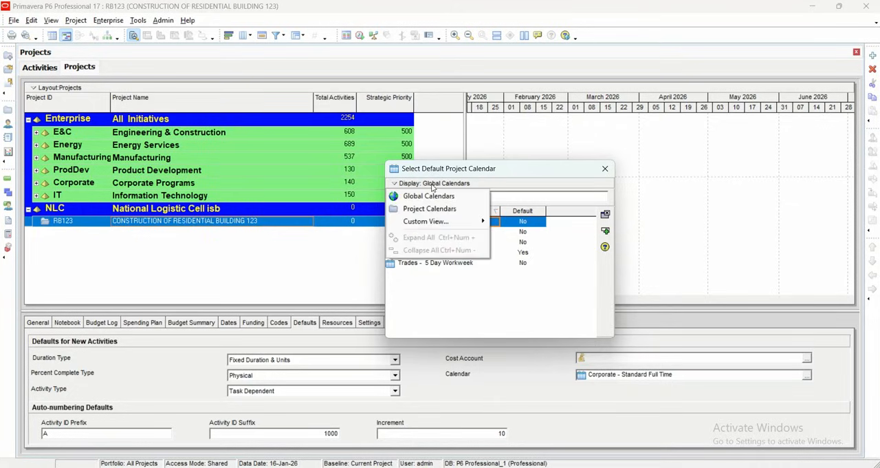
left_click(445, 197)
left_click(445, 185)
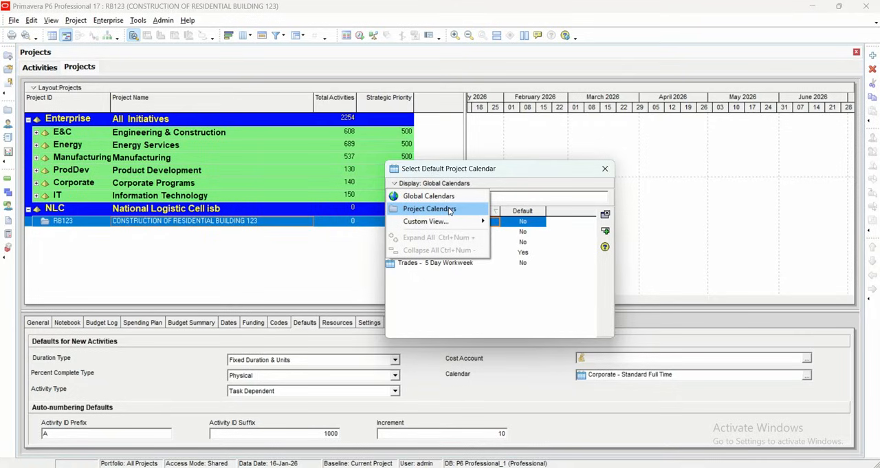
left_click(450, 209)
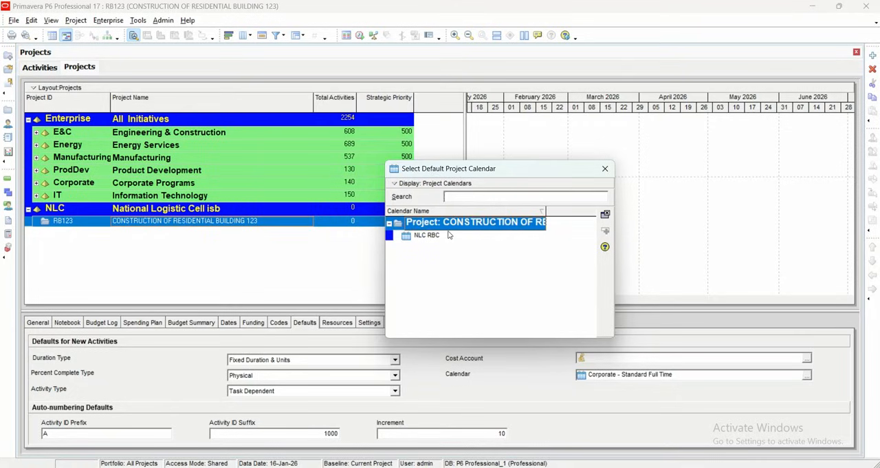
left_click(448, 235)
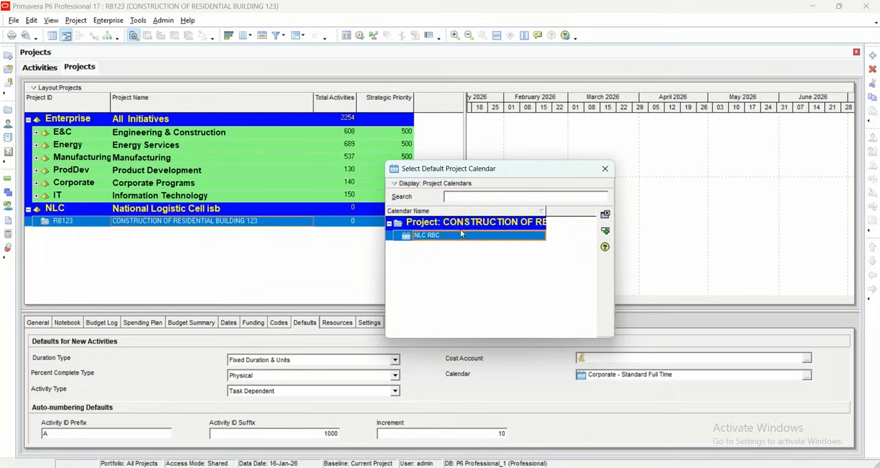
left_click(605, 233)
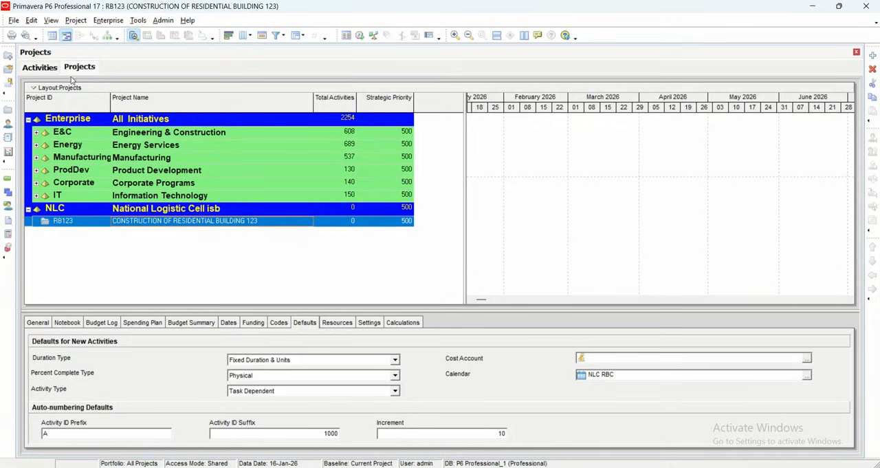
- Reopen the NLC RBC calendar and check the total work hours from December 2025 through March 2026
left_click(108, 21)
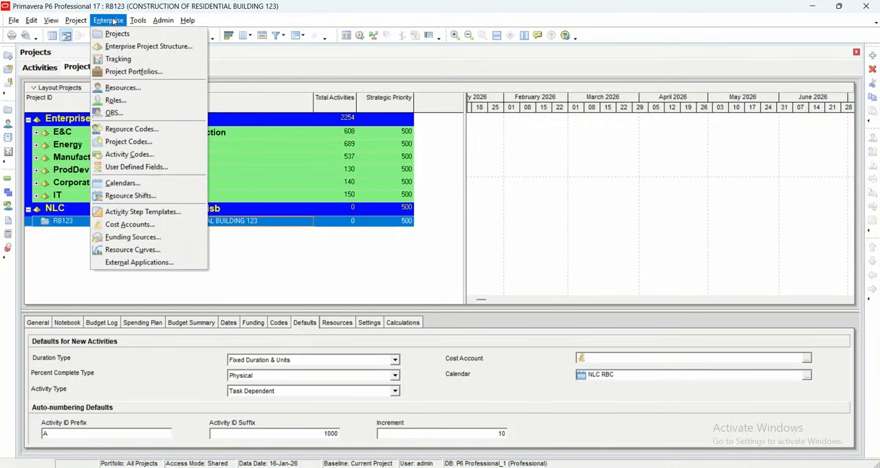
left_click(151, 183)
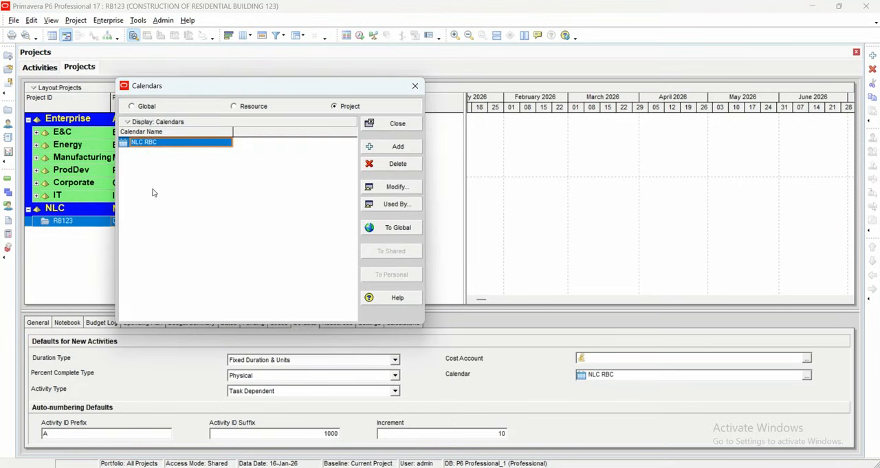
left_click(396, 187)
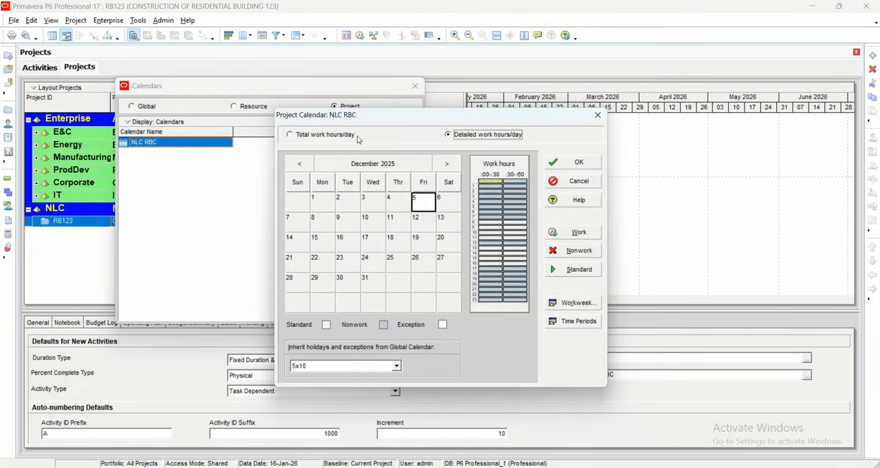
left_click_drag(363, 124, 203, 124)
left_click(130, 135)
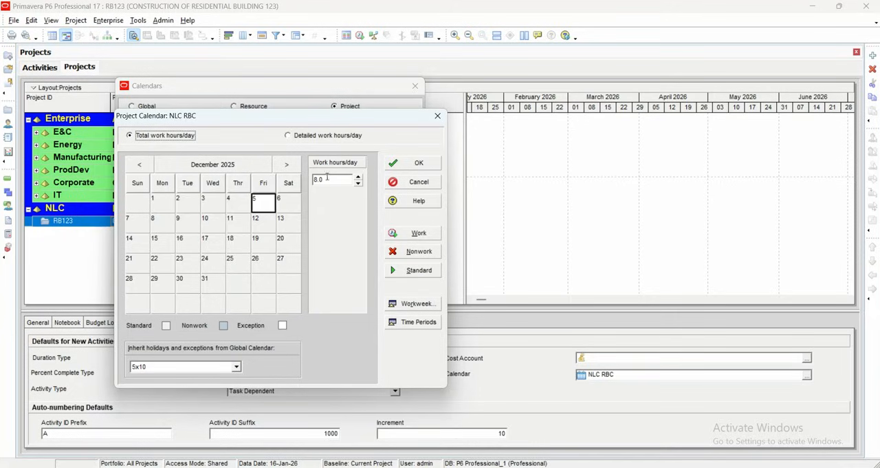
left_click(288, 166)
left_click(297, 171)
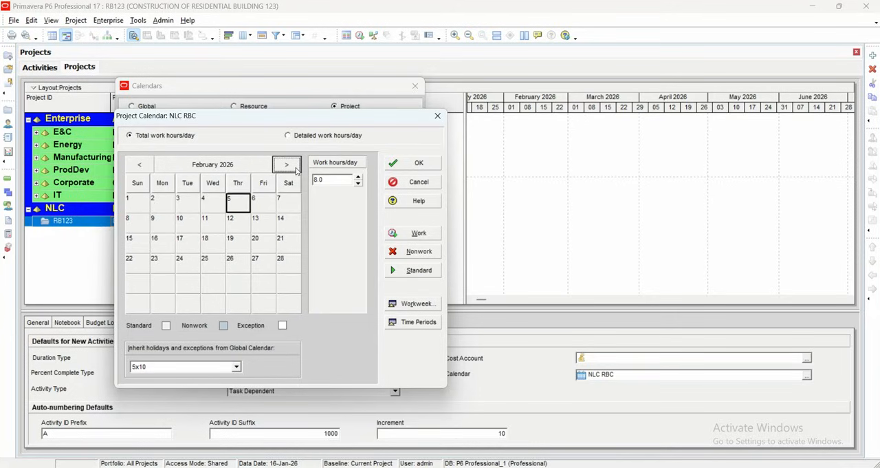
left_click(296, 171)
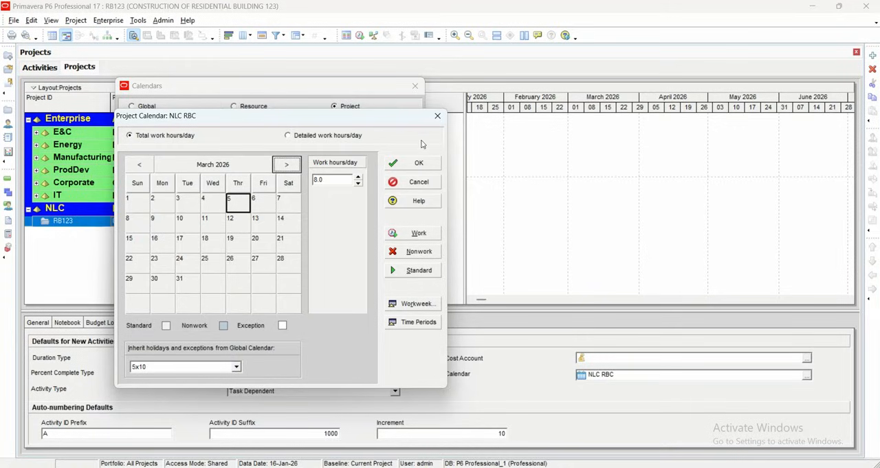
left_click(437, 116)
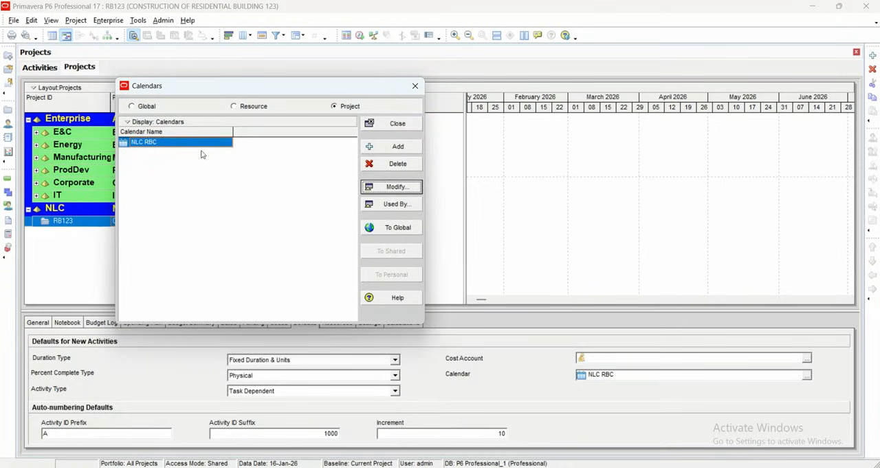
- Rename the project calendar to NLC RBC (7*8) and close the calendar list
left_click(178, 143)
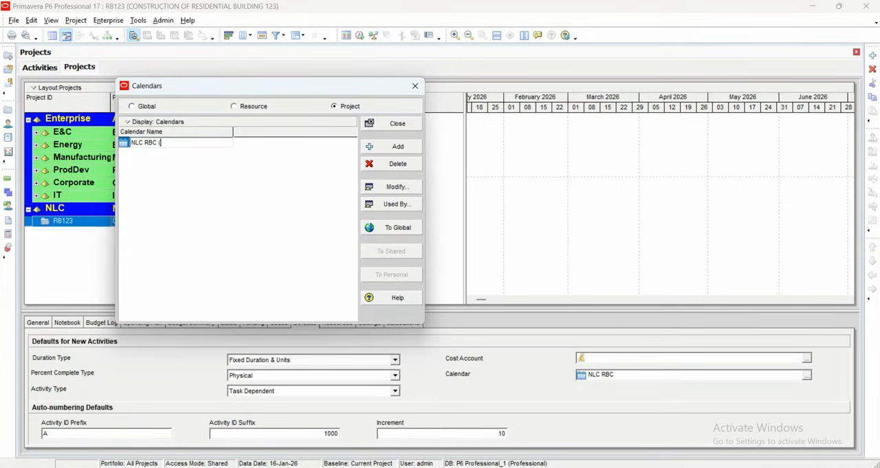
type("(7")
key("Return")
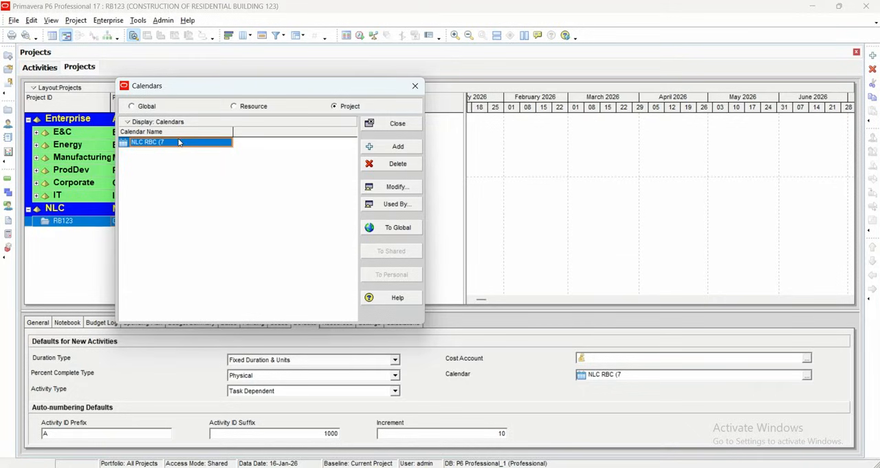
left_click(179, 141)
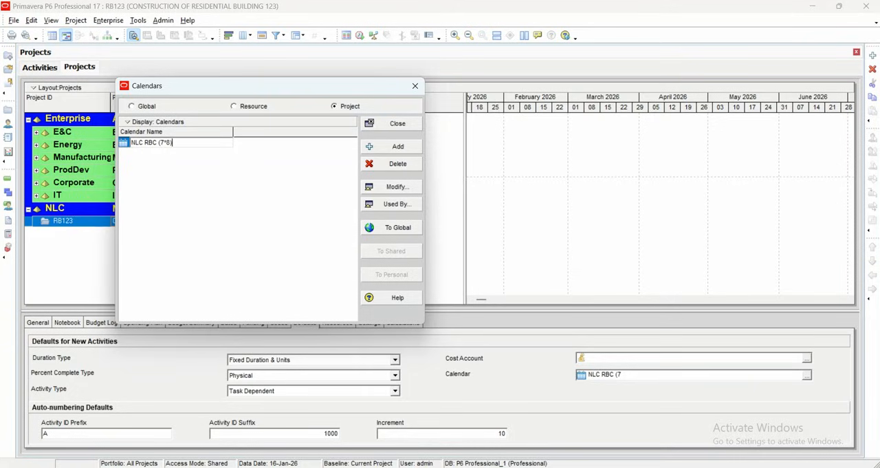
left_click(179, 142)
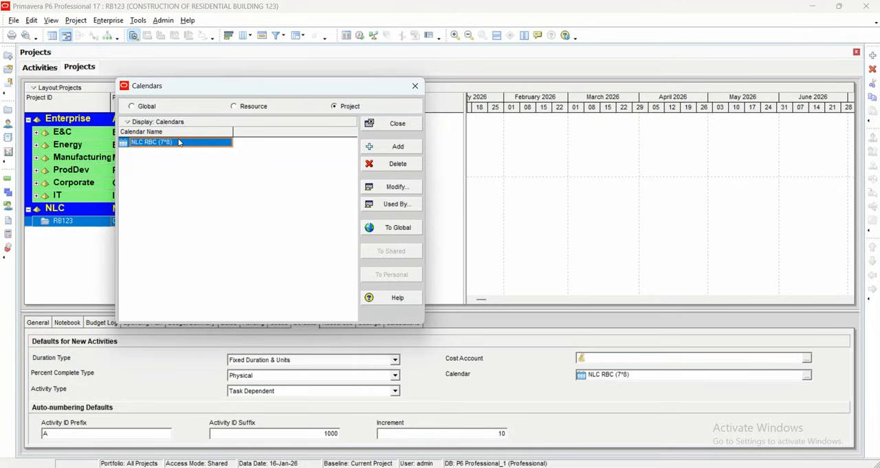
left_click(415, 127)
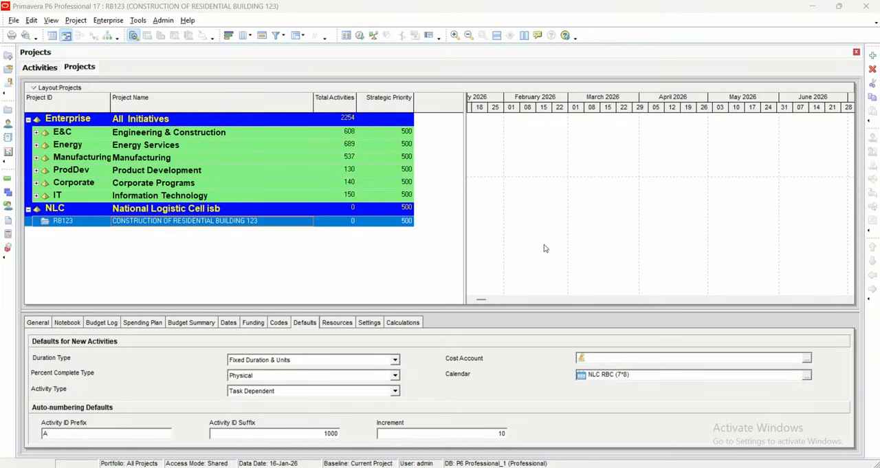
- Choose Standard Rate as RB123's default rate type for new resource assignments
left_click(348, 324)
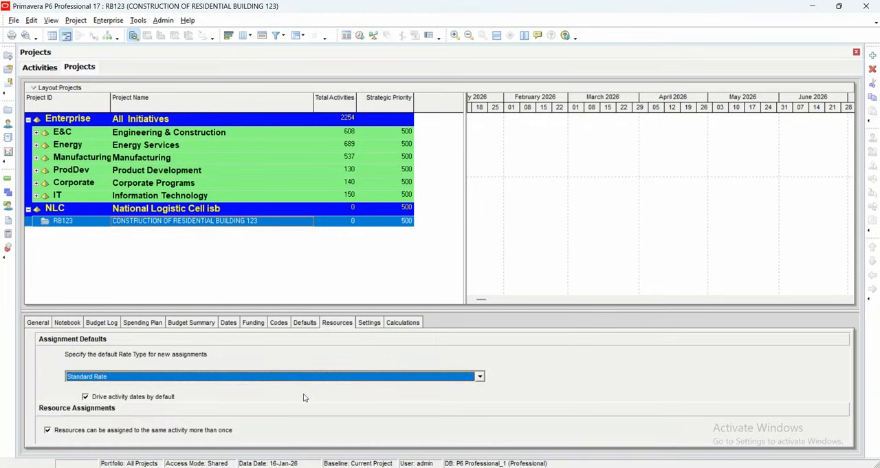
left_click(480, 378)
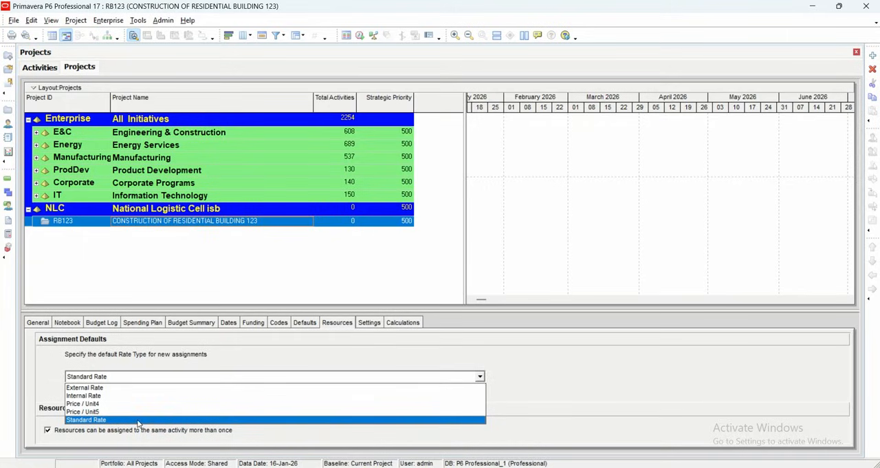
left_click(138, 420)
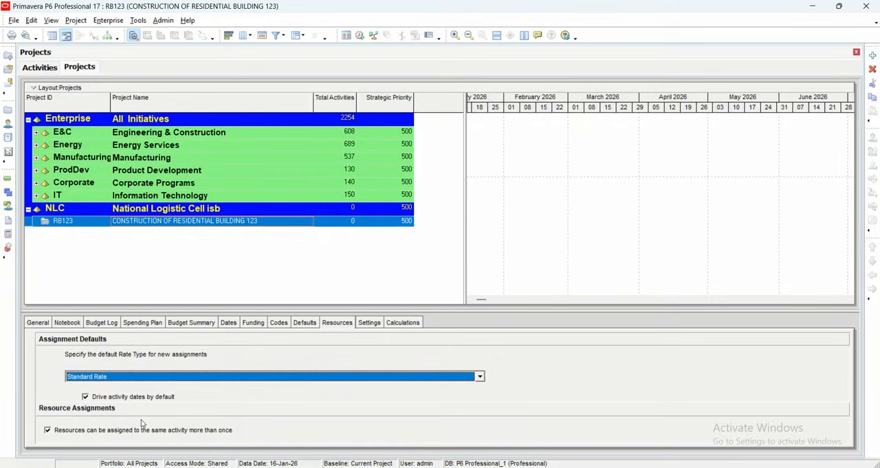
- Open RB123's project settings and set Summarize to WBS Level to 2
left_click(367, 323)
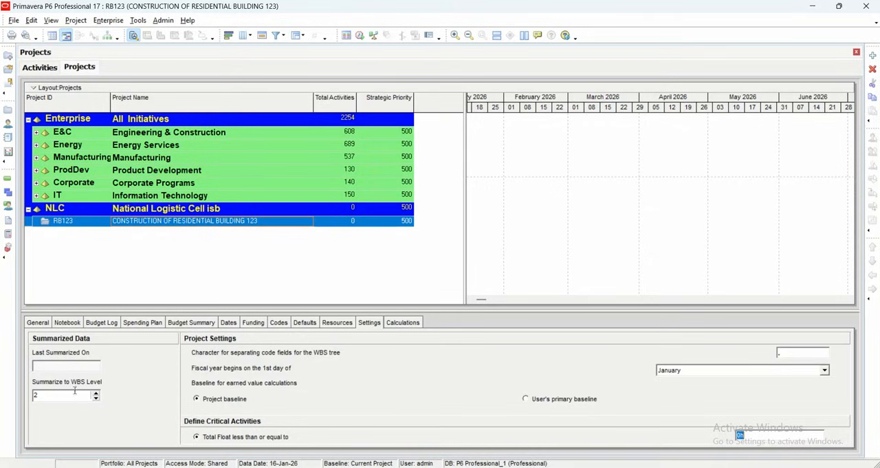
left_click(96, 395)
left_click(96, 397)
left_click(97, 393)
double_click(88, 393)
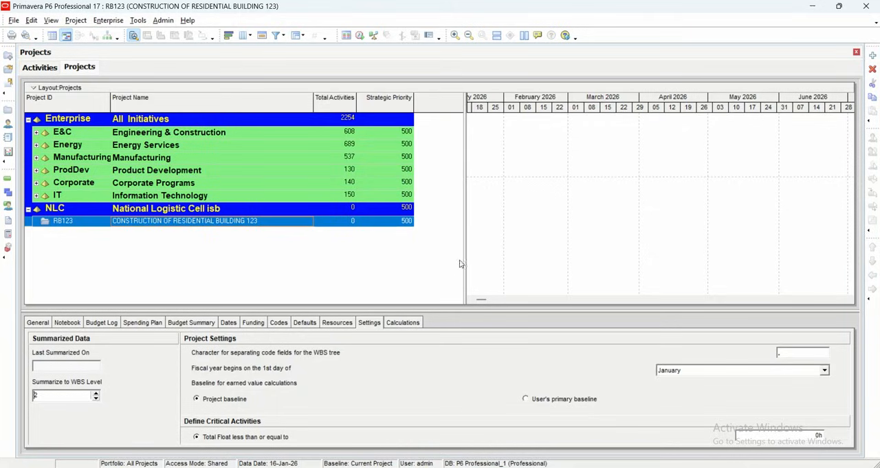
- Choose January as the month in which RB123's fiscal year begins
left_click(825, 370)
left_click(826, 371)
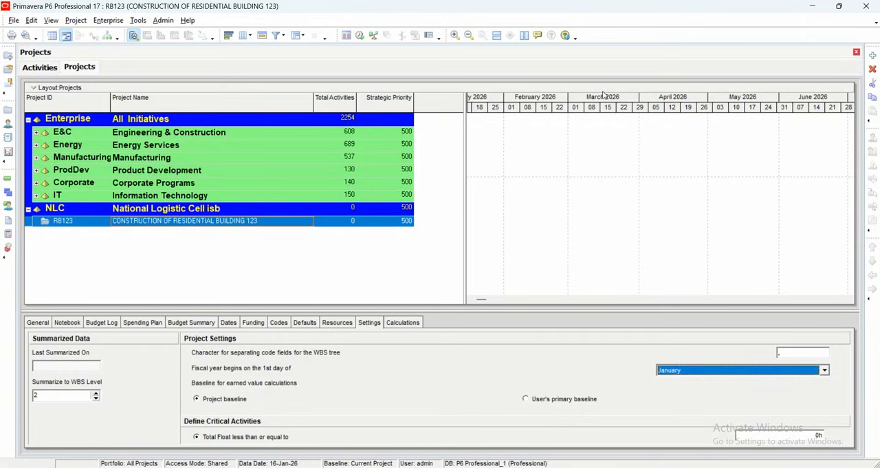
left_click(493, 62)
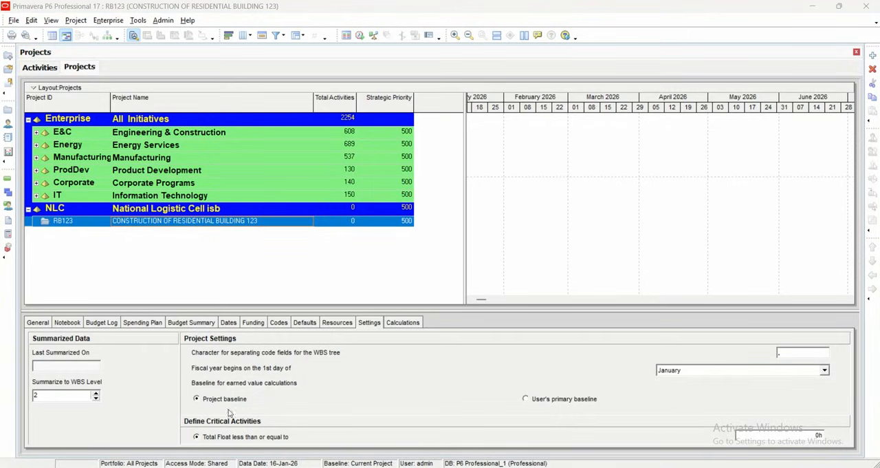
left_click(824, 370)
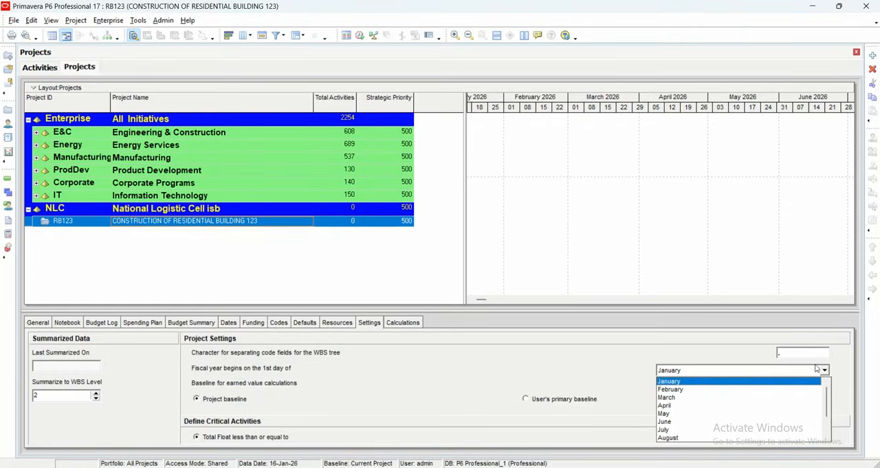
left_click(679, 382)
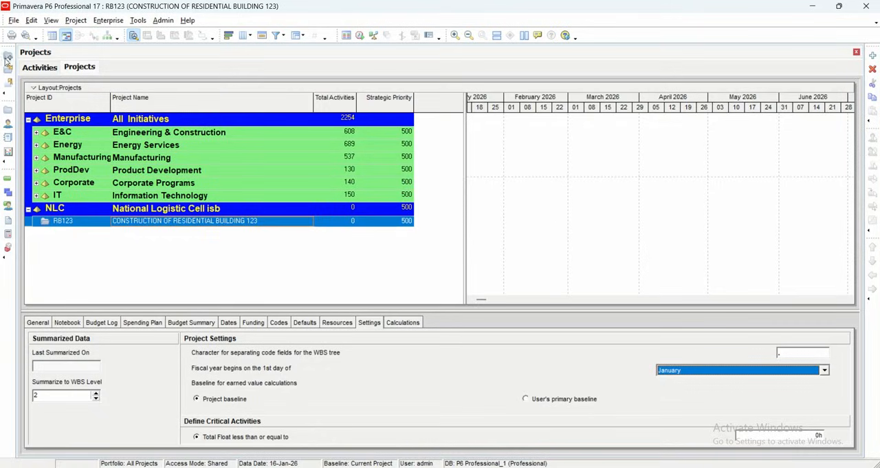
- In the activities view, set the Gantt timescale's primary date type to Calendar and apply it
left_click(40, 70)
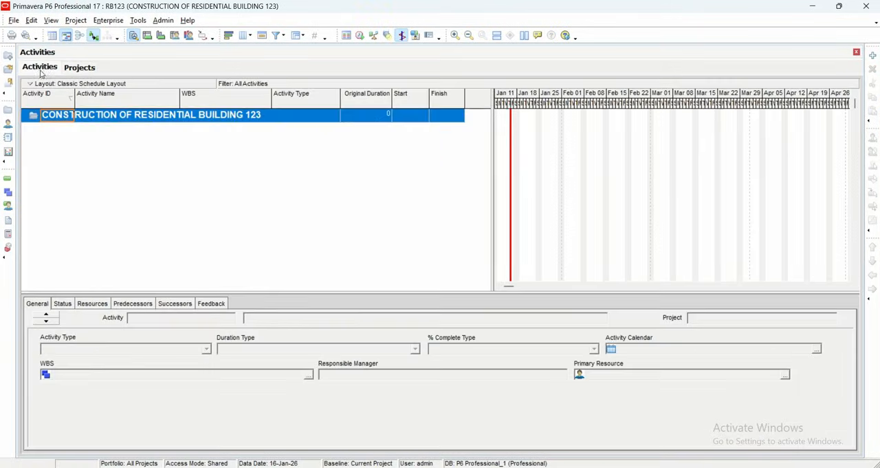
right_click(657, 201)
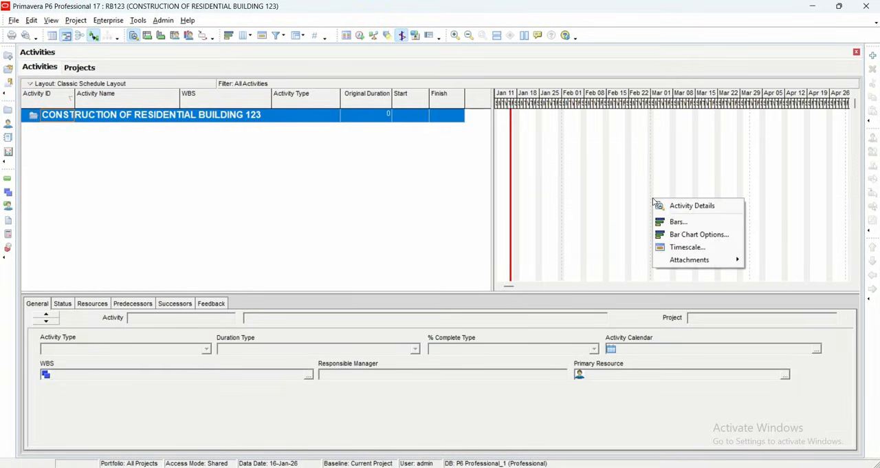
left_click(673, 246)
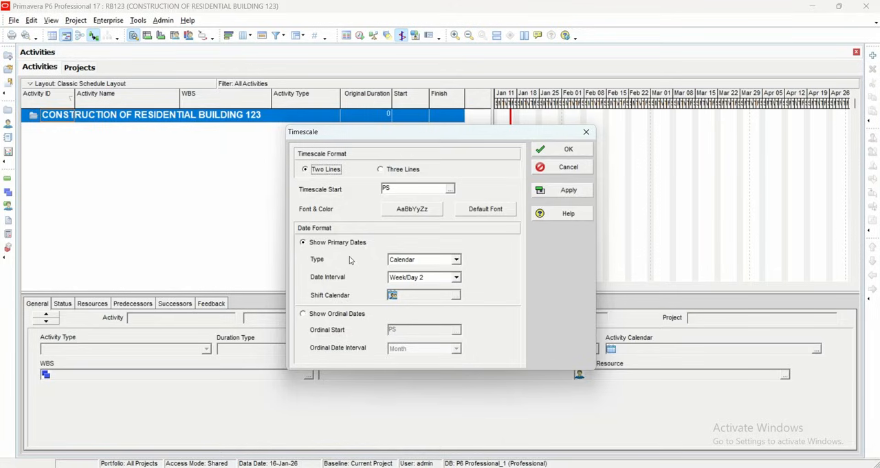
left_click(456, 260)
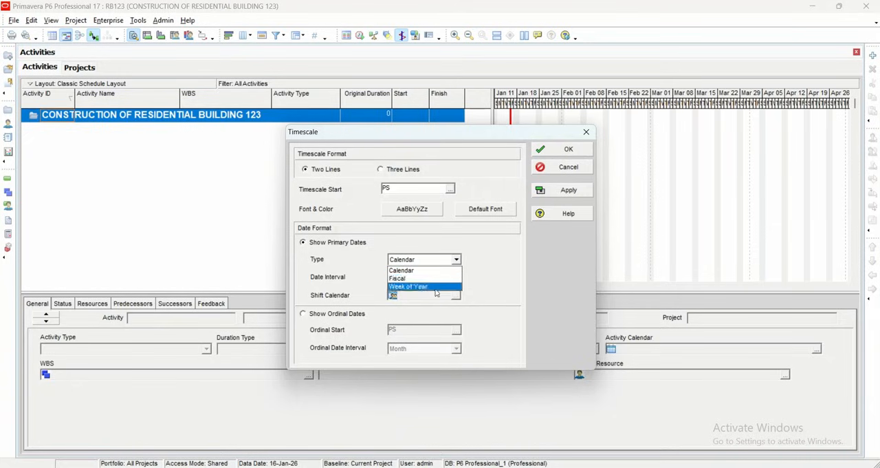
left_click(486, 271)
left_click(429, 262)
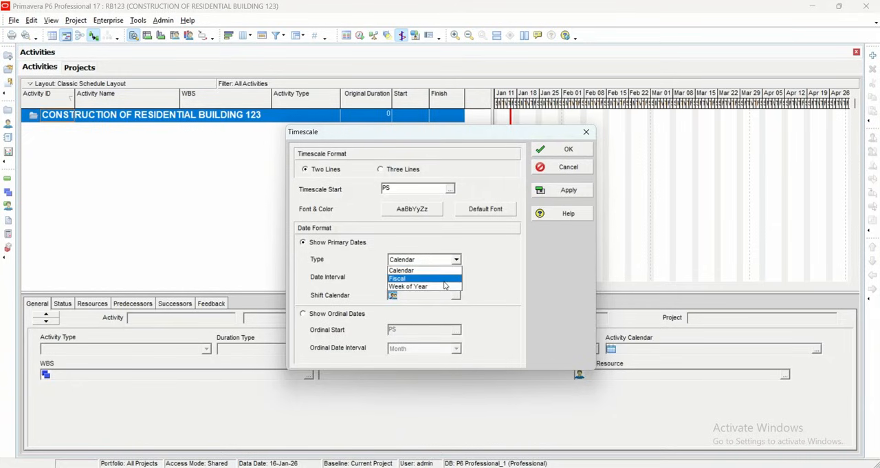
left_click(434, 270)
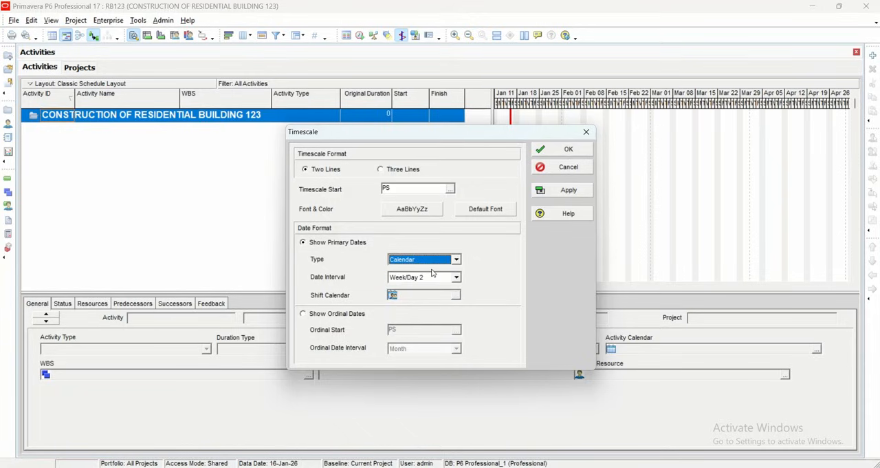
left_click_drag(361, 132, 297, 160)
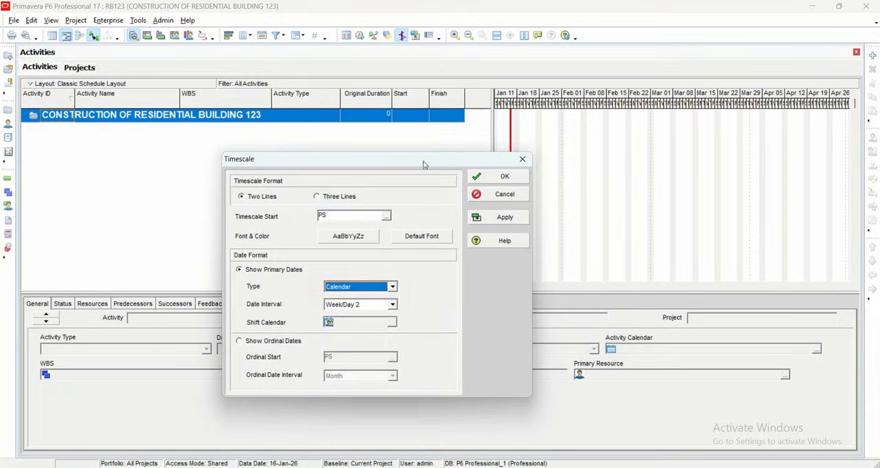
left_click(492, 225)
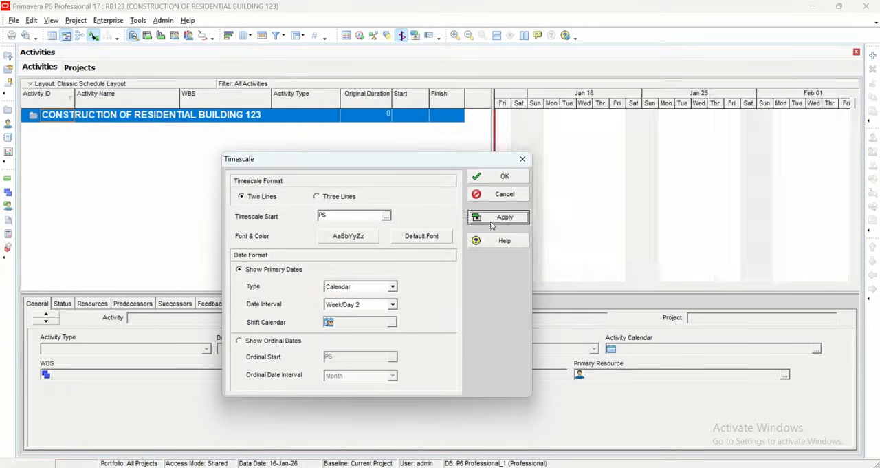
left_click(505, 177)
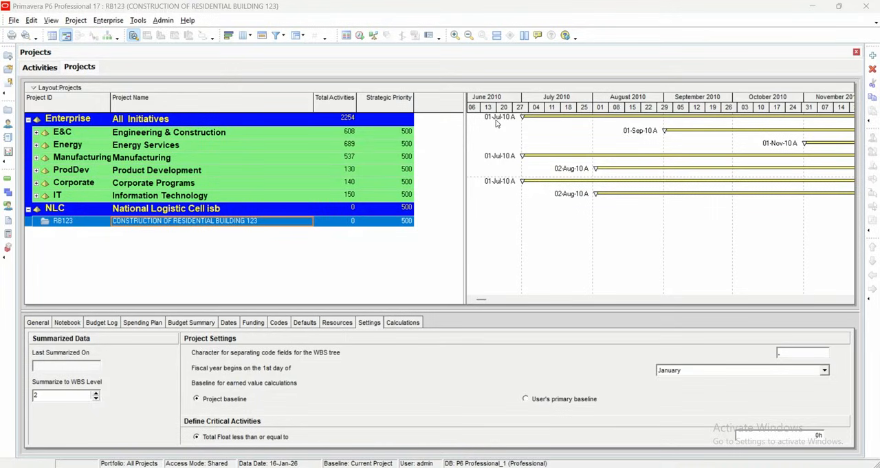
- Reopen the activities timescale settings, check the available date types and close without changes
left_click(39, 68)
right_click(574, 168)
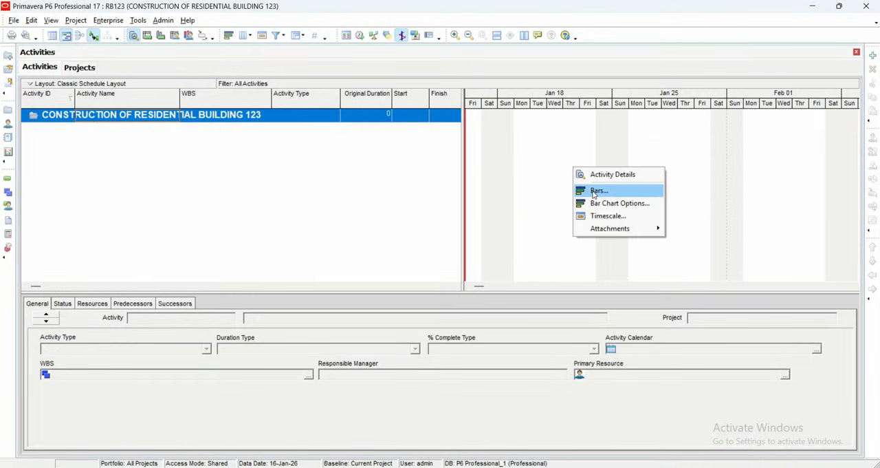
left_click(606, 216)
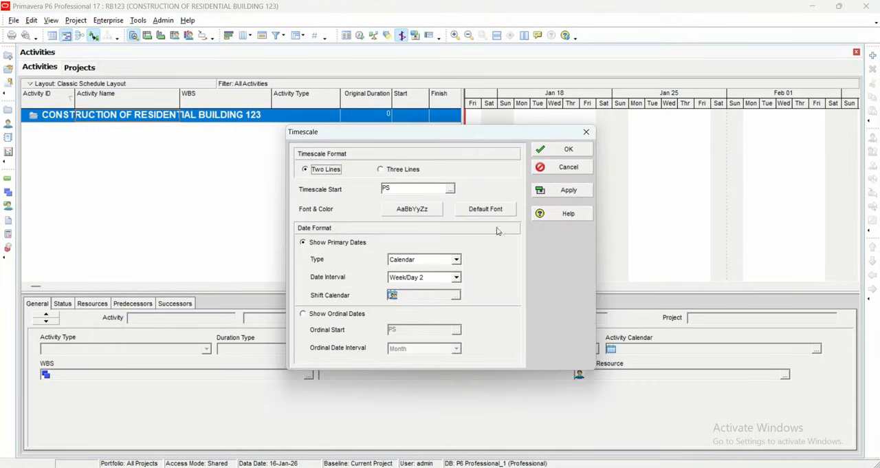
left_click(457, 260)
left_click(563, 172)
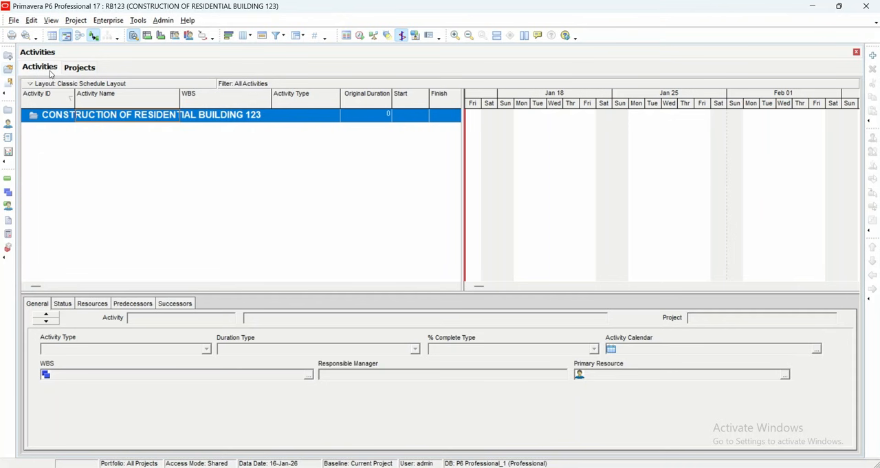
- Return to RB123's project settings and inspect the separator character for WBS code fields
left_click(77, 70)
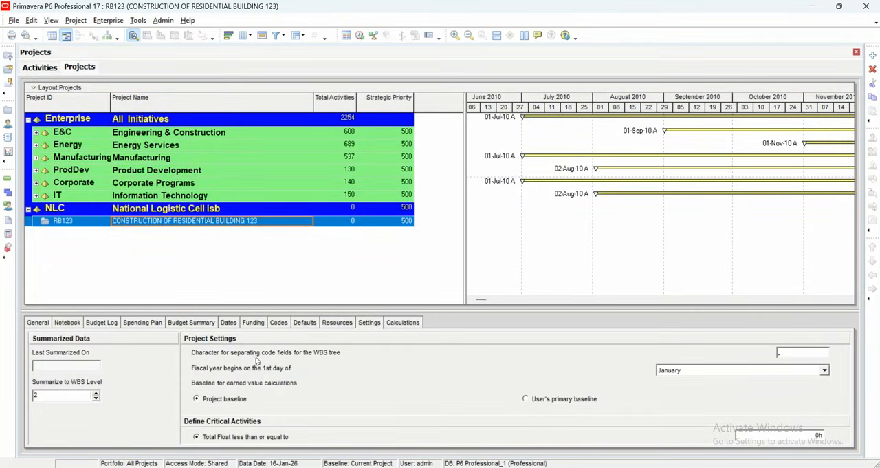
left_click(801, 351)
left_click_drag(802, 351, 774, 354)
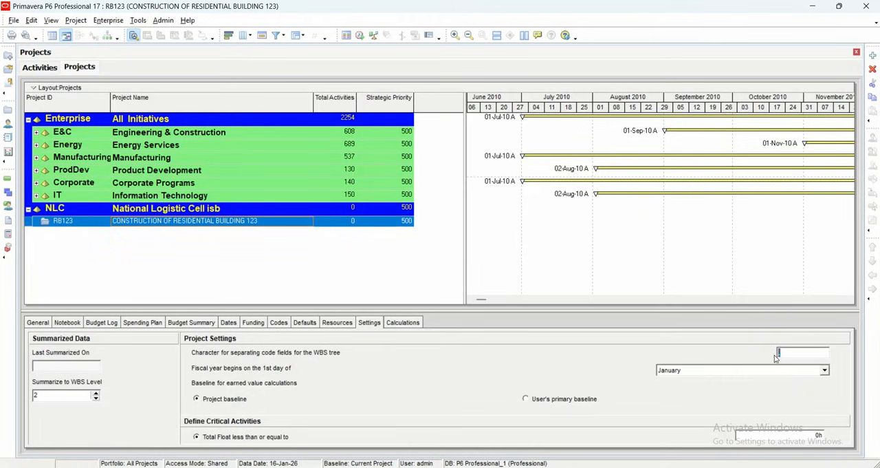
left_click(787, 353)
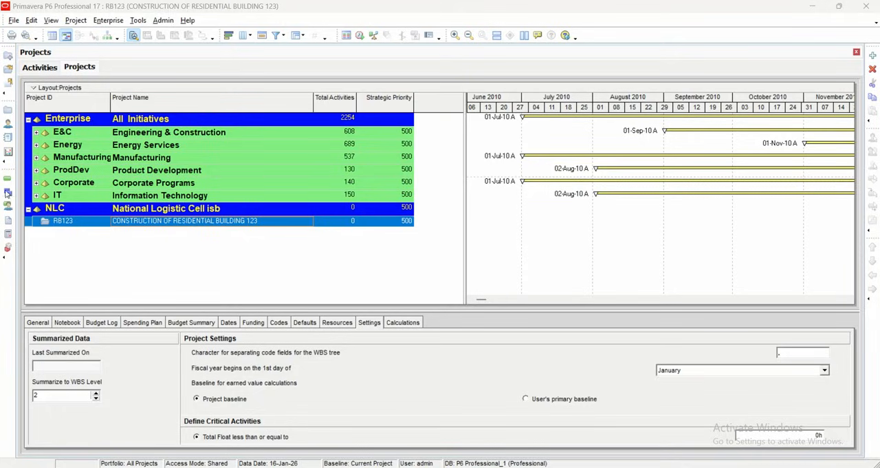
- Open the WBS view and add two WBS elements to RB123, outdenting the second to the same level as the first
left_click(77, 20)
left_click(88, 61)
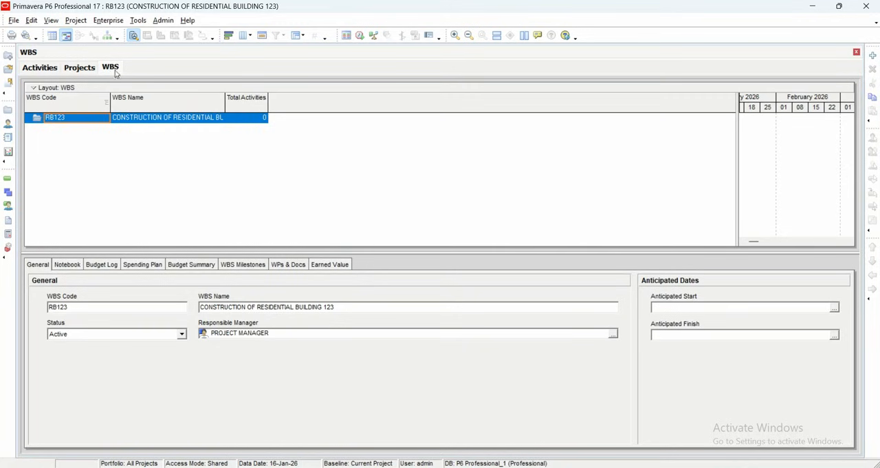
left_click(89, 68)
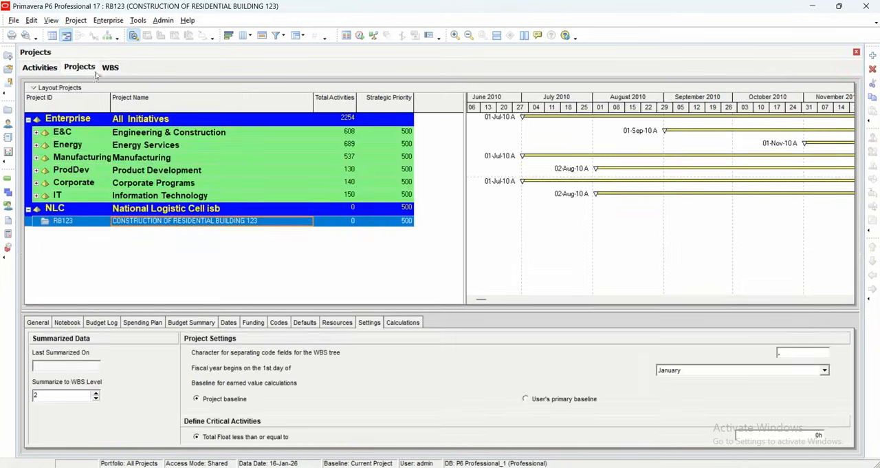
left_click(112, 69)
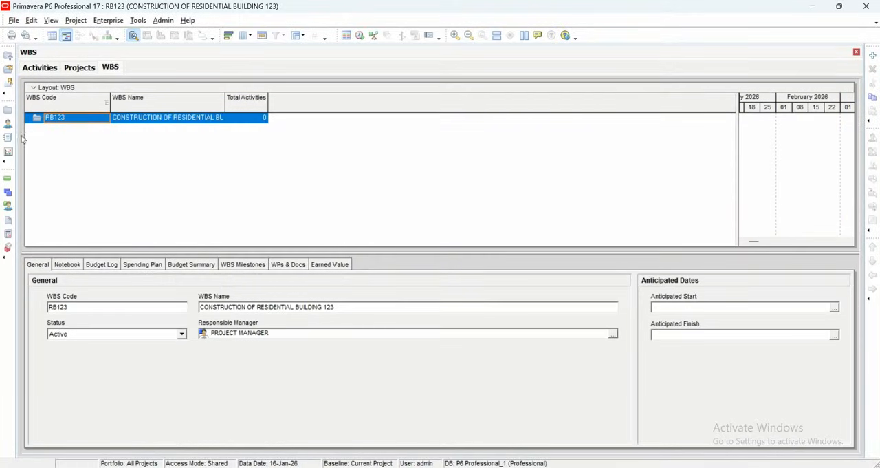
left_click(872, 56)
left_click(872, 56)
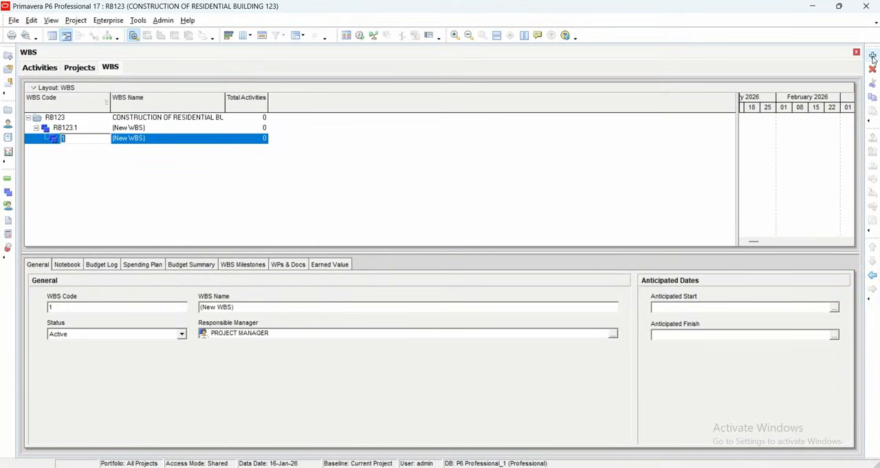
left_click(75, 138)
left_click(93, 149)
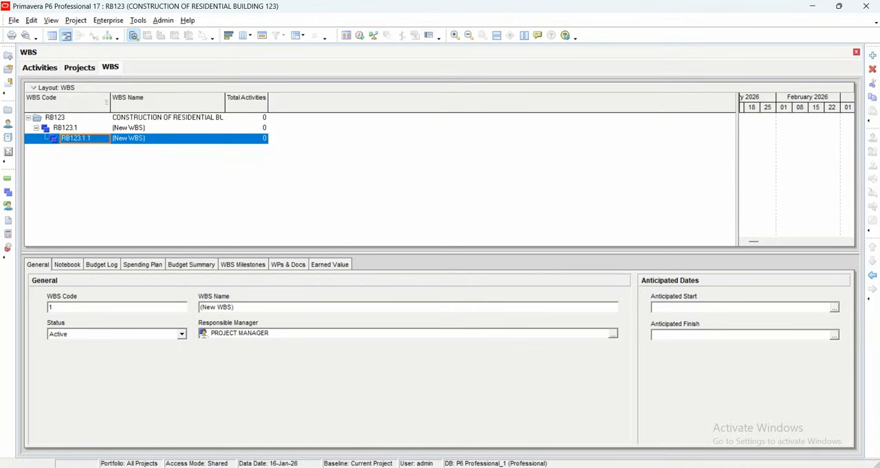
left_click(872, 274)
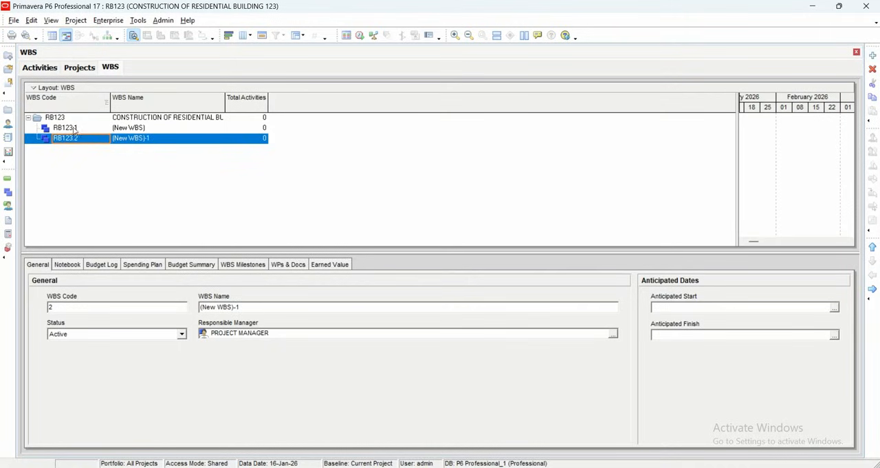
- Set RB123's WBS code separator to AB and check the codes in the WBS view
left_click(79, 67)
left_click(778, 354)
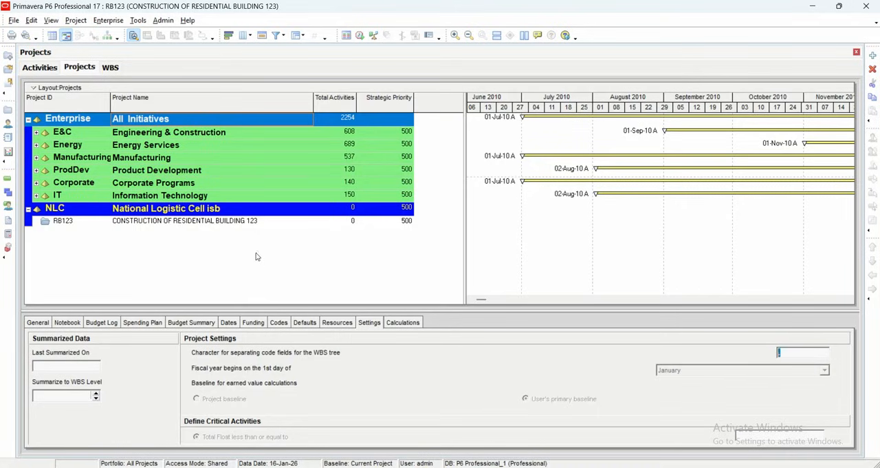
left_click(273, 222)
left_click(791, 353)
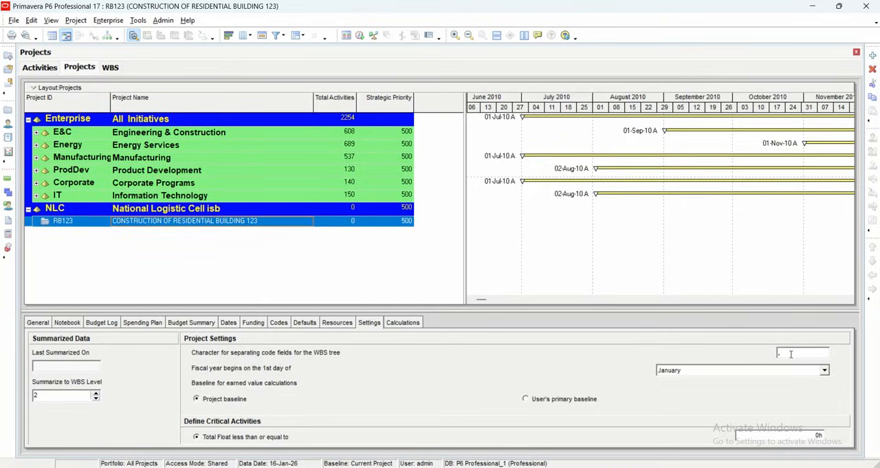
type("AB")
left_click(110, 70)
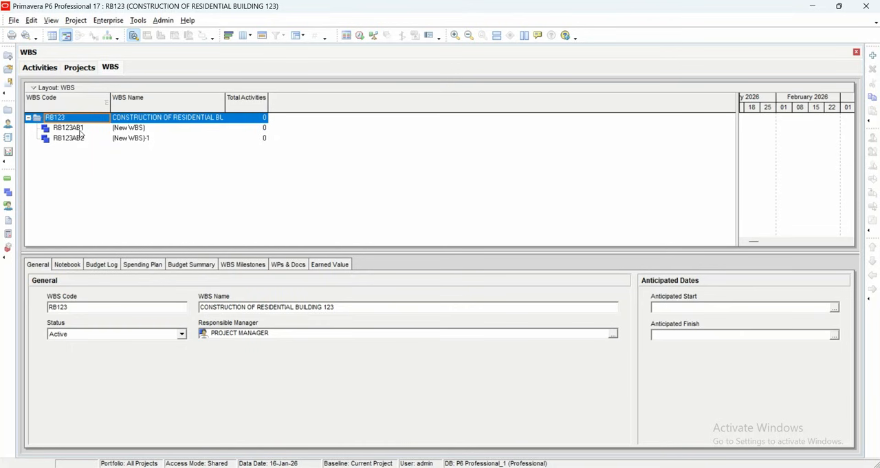
- Set RB123's WBS code separator to a period and check both new elements' codes in the WBS view
left_click(81, 68)
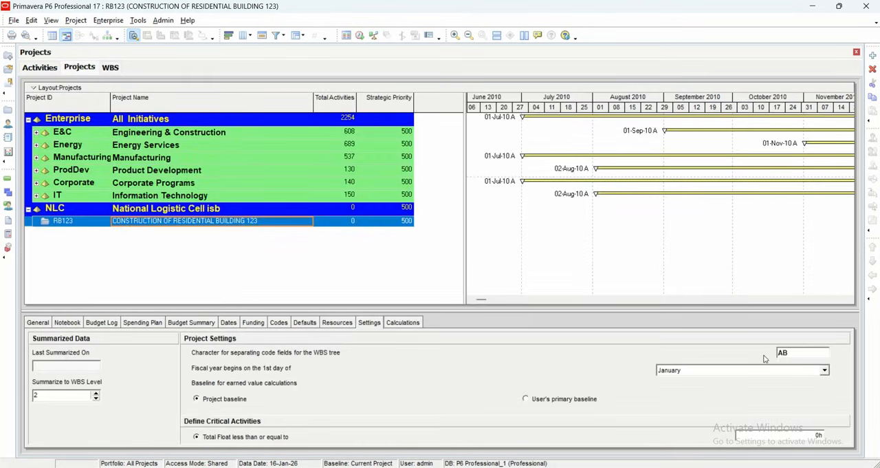
left_click_drag(797, 351, 764, 353)
type(".")
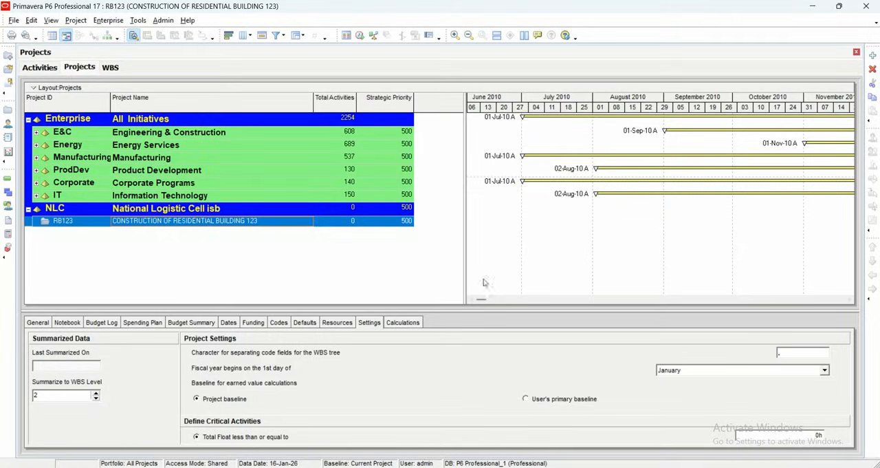
left_click(110, 68)
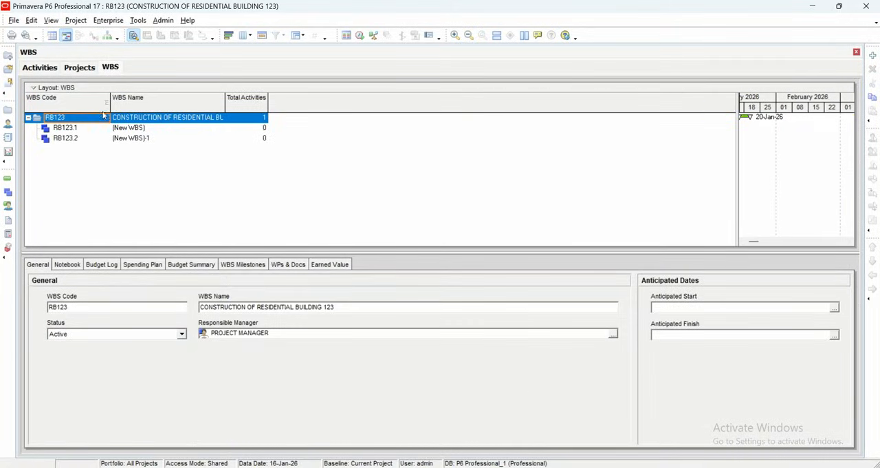
left_click(122, 128)
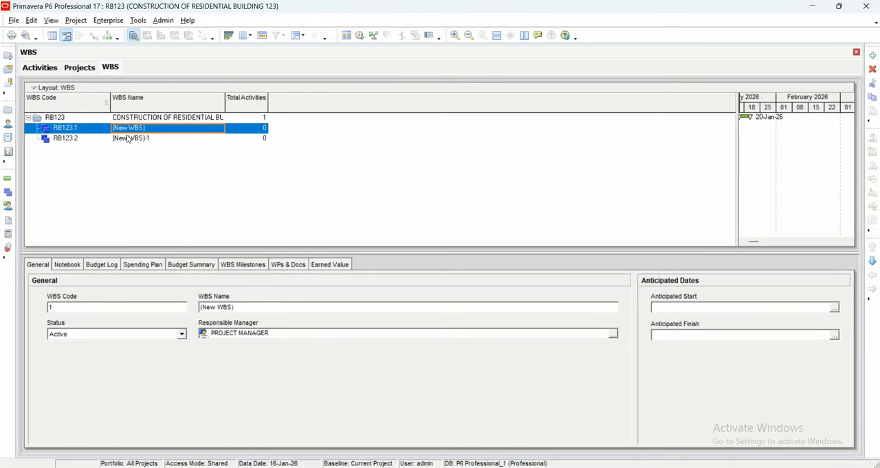
left_click(129, 139)
- Reselect RB123 in the project list and review its baseline option for earned value calculations
left_click(77, 68)
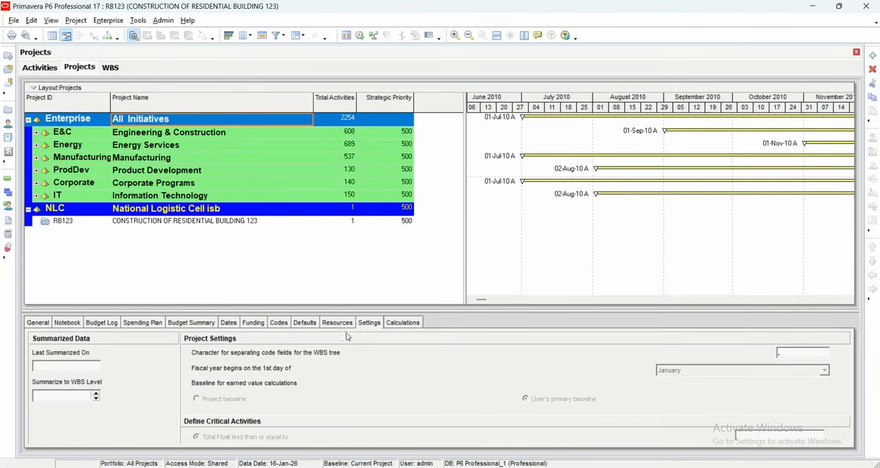
left_click(223, 221)
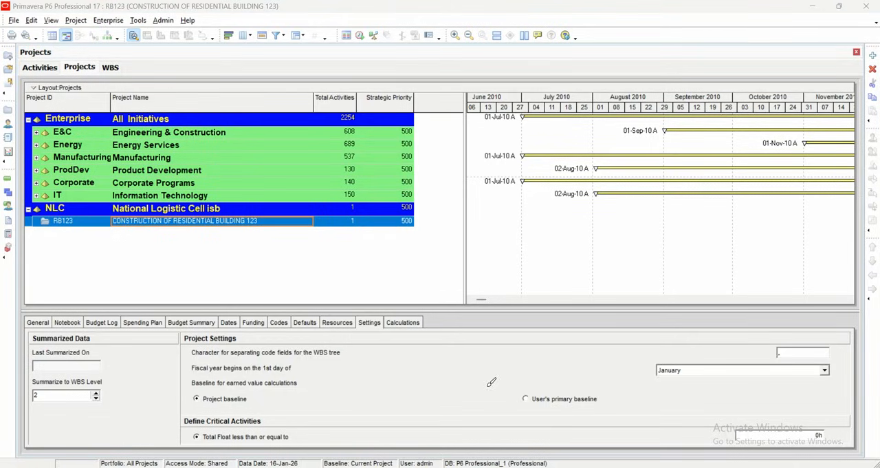
mouse_move(248, 390)
left_mouse_down()
mouse_move(267, 386)
mouse_move(290, 352)
left_mouse_up()
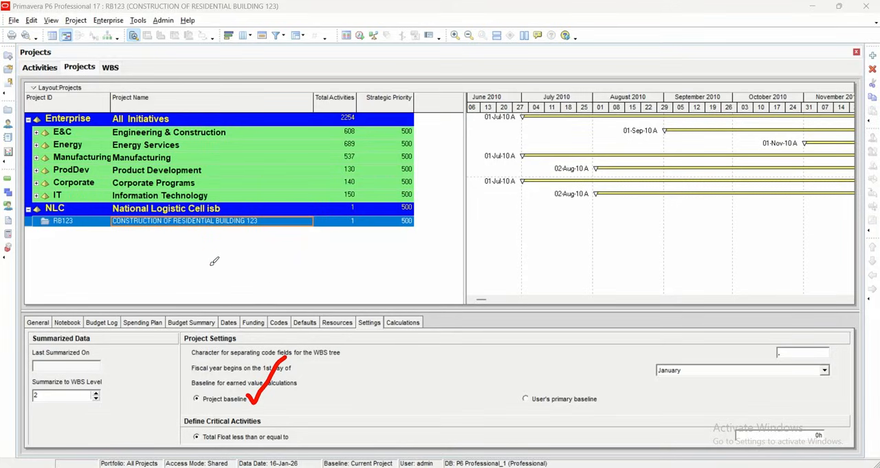
mouse_move(209, 259)
left_mouse_down()
mouse_move(222, 267)
mouse_move(264, 246)
mouse_move(263, 260)
left_mouse_up()
left_click(255, 233)
mouse_move(274, 227)
left_mouse_down()
mouse_move(279, 264)
mouse_move(274, 253)
mouse_move(335, 237)
left_mouse_up()
mouse_move(337, 204)
left_mouse_down()
mouse_move(347, 237)
mouse_move(389, 219)
mouse_move(379, 242)
left_mouse_up()
left_click(302, 222)
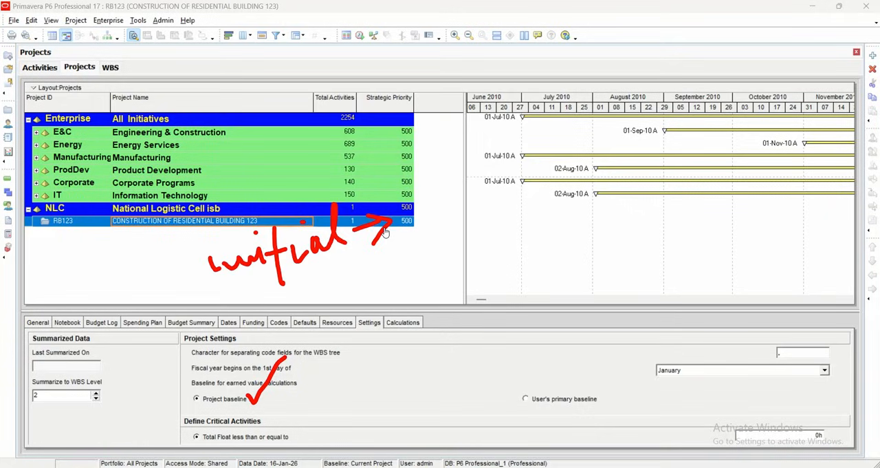
mouse_move(411, 232)
left_mouse_down()
mouse_move(428, 221)
mouse_move(405, 224)
mouse_move(424, 210)
mouse_move(433, 241)
mouse_move(451, 197)
mouse_move(481, 194)
mouse_move(500, 178)
mouse_move(552, 170)
mouse_move(564, 178)
mouse_move(544, 219)
mouse_move(525, 220)
mouse_move(602, 198)
left_mouse_up()
left_click_drag(521, 205, 522, 229)
mouse_move(632, 174)
left_mouse_down()
mouse_move(636, 200)
mouse_move(650, 198)
mouse_move(728, 140)
mouse_move(753, 150)
left_mouse_up()
mouse_move(487, 232)
left_mouse_down()
mouse_move(497, 214)
mouse_move(512, 222)
mouse_move(509, 237)
left_mouse_up()
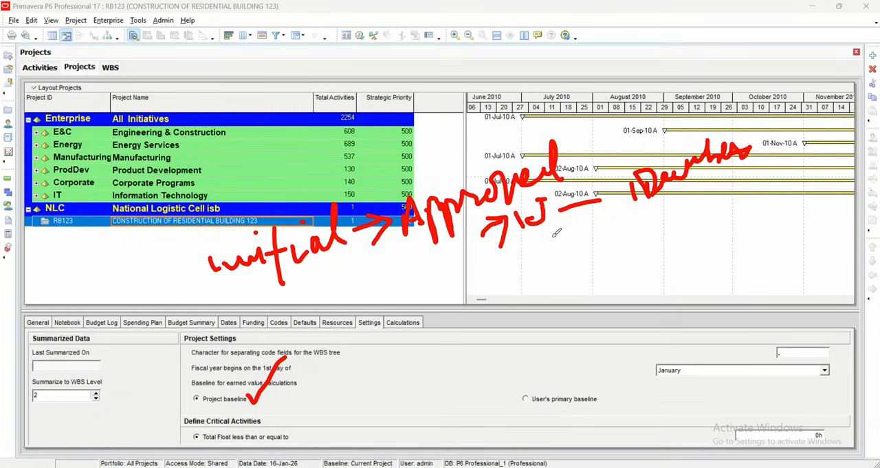
mouse_move(548, 229)
left_mouse_down()
mouse_move(570, 254)
mouse_move(691, 184)
mouse_move(714, 185)
left_mouse_up()
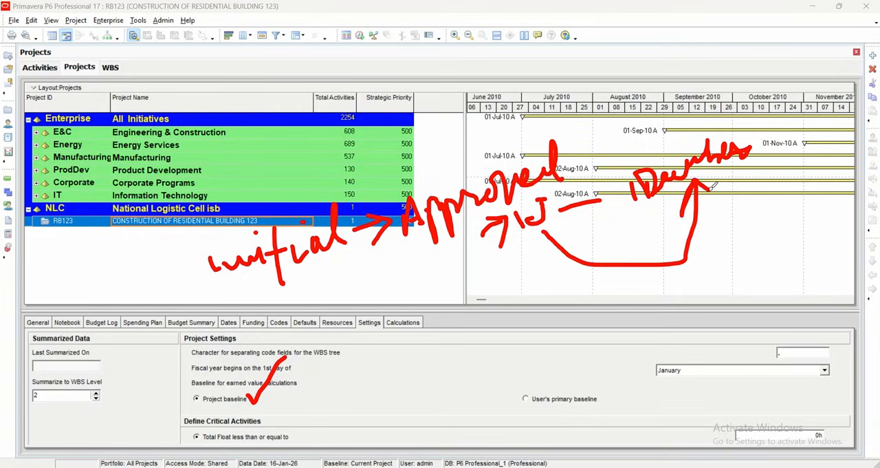
left_click_drag(543, 231, 547, 255)
left_click_drag(548, 224, 577, 225)
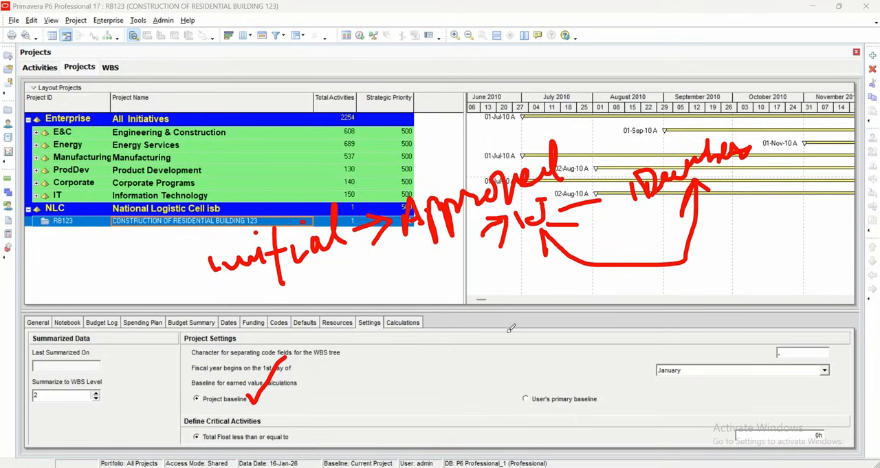
left_click_drag(523, 393, 559, 323)
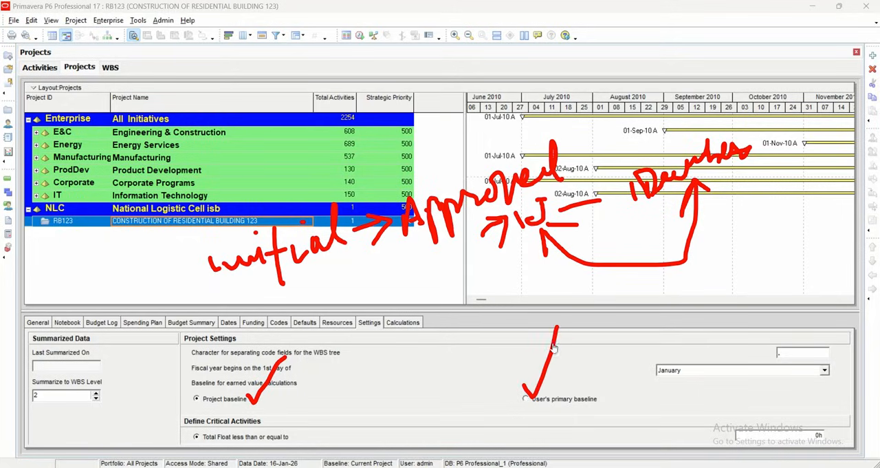
mouse_move(531, 277)
left_mouse_down()
mouse_move(513, 292)
mouse_move(563, 283)
mouse_move(595, 299)
left_mouse_up()
mouse_move(608, 269)
left_mouse_down()
mouse_move(638, 278)
mouse_move(654, 264)
mouse_move(671, 272)
mouse_move(667, 251)
mouse_move(649, 252)
left_mouse_up()
mouse_move(591, 349)
left_mouse_down()
mouse_move(526, 438)
mouse_move(522, 332)
left_mouse_up()
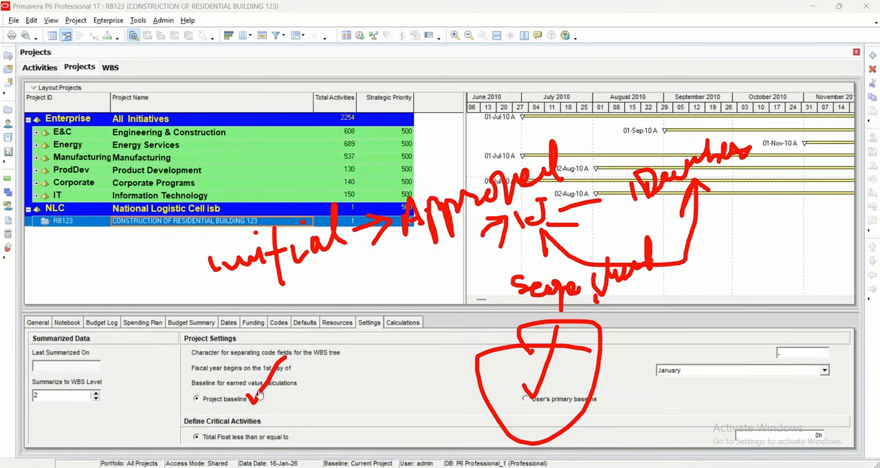
mouse_move(252, 393)
left_mouse_down()
mouse_move(268, 404)
mouse_move(334, 332)
left_mouse_up()
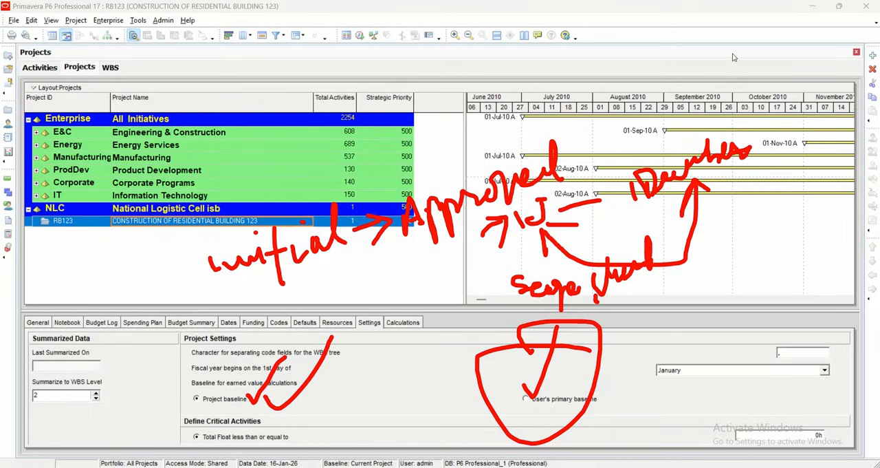
left_click(613, 112)
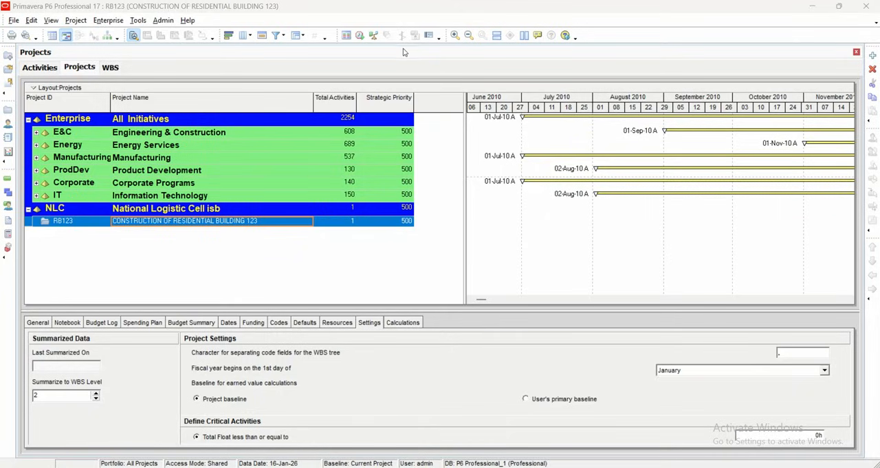
mouse_move(362, 248)
left_mouse_down()
mouse_move(367, 275)
mouse_move(372, 249)
mouse_move(391, 241)
mouse_move(391, 266)
mouse_move(396, 248)
mouse_move(411, 241)
mouse_move(429, 260)
mouse_move(457, 251)
left_mouse_up()
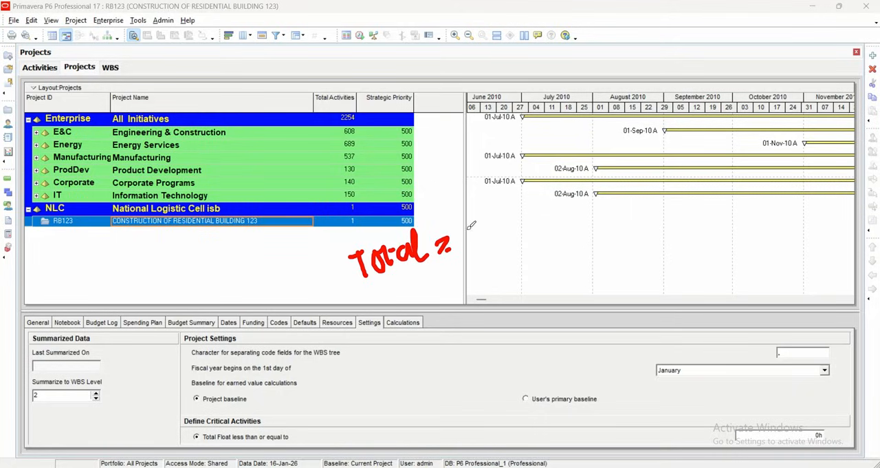
left_click_drag(471, 218, 447, 216)
left_click_drag(499, 231, 540, 202)
mouse_move(533, 239)
left_mouse_down()
mouse_move(568, 229)
mouse_move(560, 239)
left_mouse_up()
mouse_move(596, 213)
left_mouse_down()
mouse_move(599, 227)
mouse_move(618, 231)
mouse_move(631, 196)
mouse_move(614, 200)
mouse_move(640, 209)
mouse_move(687, 177)
left_mouse_up()
left_click(599, 205)
left_click(648, 158)
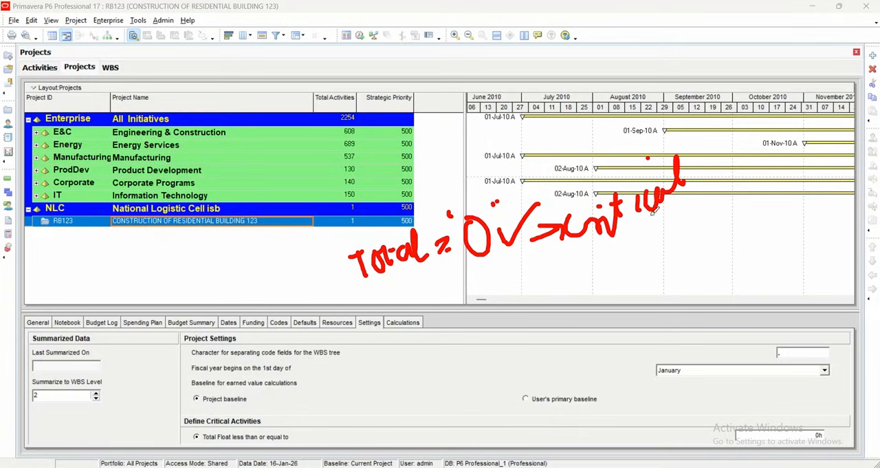
left_click_drag(608, 240, 672, 194)
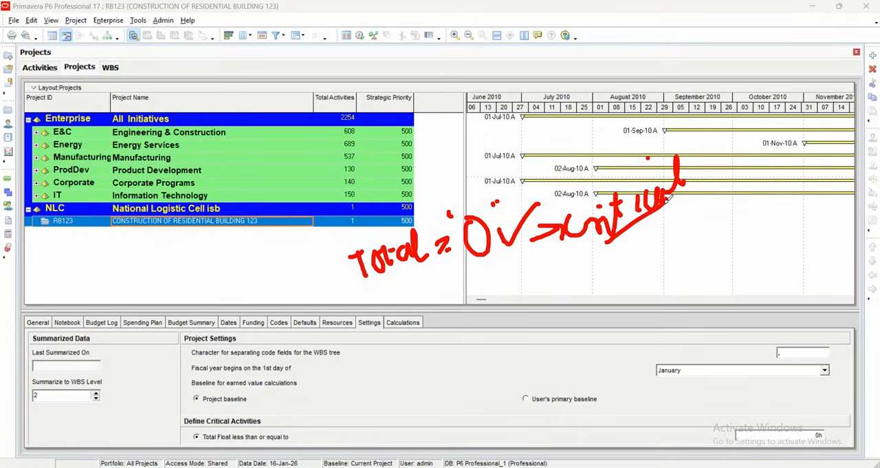
mouse_move(495, 247)
left_mouse_down()
mouse_move(637, 224)
mouse_move(619, 258)
left_mouse_up()
left_click_drag(628, 230, 638, 258)
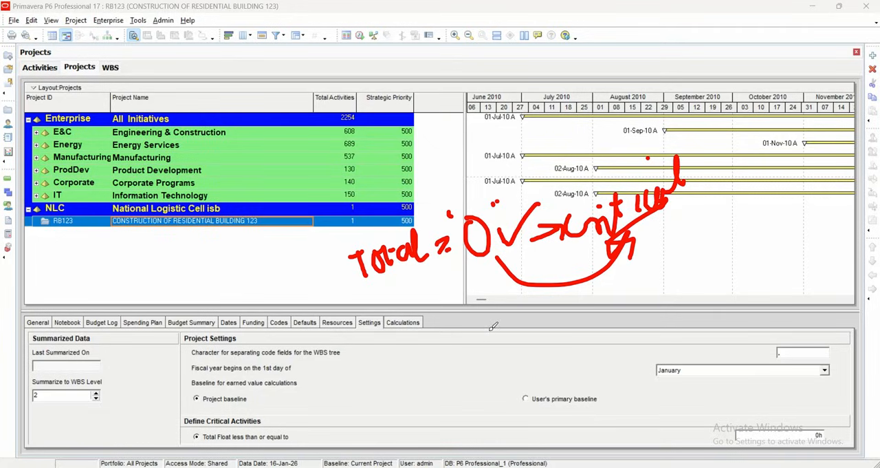
mouse_move(796, 416)
left_mouse_down()
mouse_move(834, 438)
mouse_move(790, 431)
left_mouse_up()
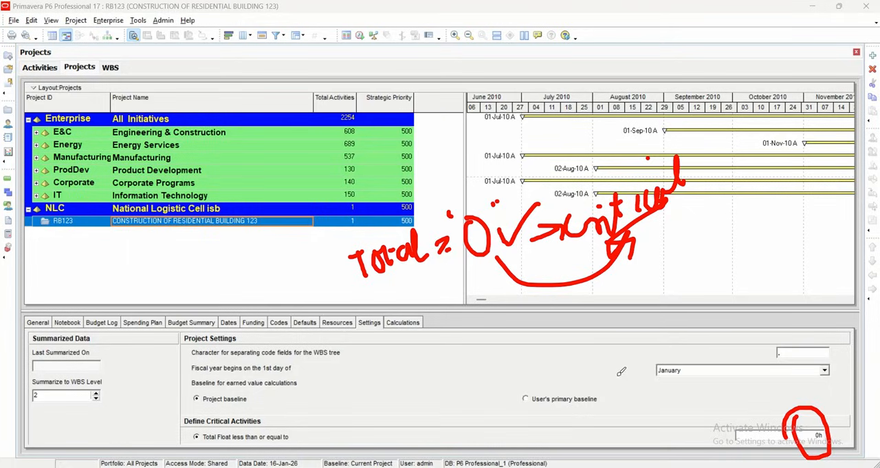
mouse_move(676, 264)
left_mouse_down()
mouse_move(681, 288)
mouse_move(703, 282)
left_mouse_up()
mouse_move(707, 250)
left_mouse_down()
mouse_move(712, 275)
mouse_move(709, 267)
left_mouse_up()
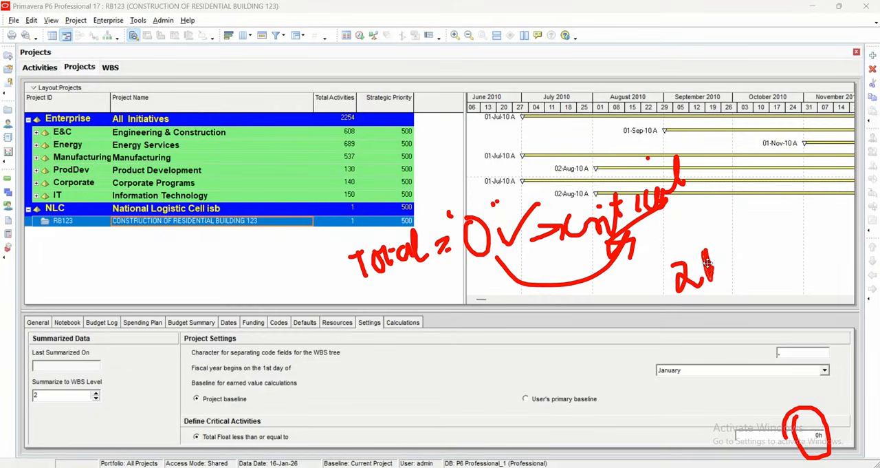
left_click_drag(720, 249, 722, 270)
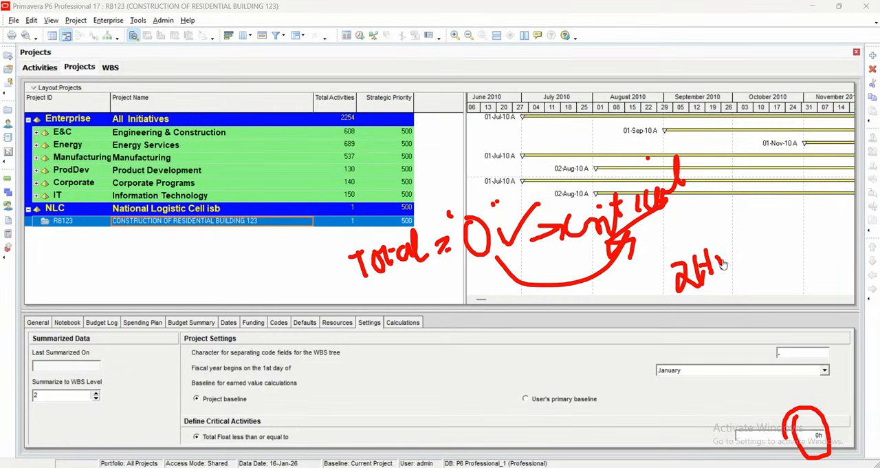
mouse_move(731, 230)
left_mouse_down()
mouse_move(729, 264)
mouse_move(770, 253)
left_mouse_up()
mouse_move(761, 204)
left_mouse_down()
mouse_move(702, 206)
mouse_move(746, 199)
mouse_move(796, 234)
left_mouse_up()
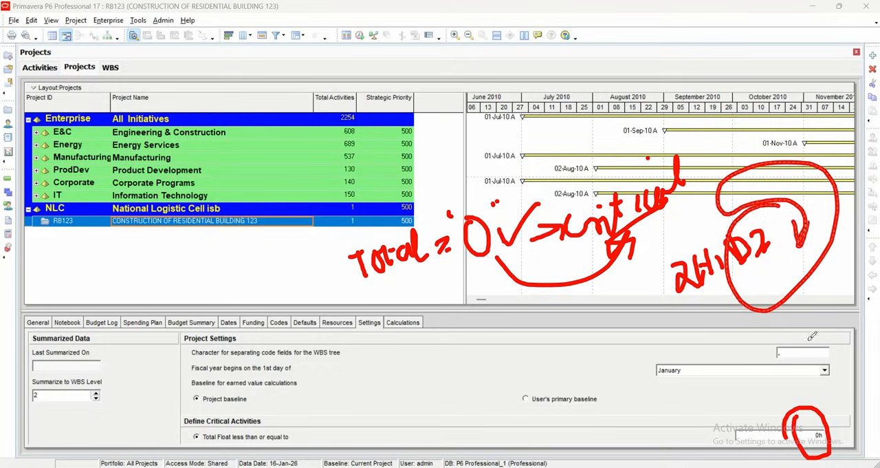
left_click_drag(730, 415, 768, 358)
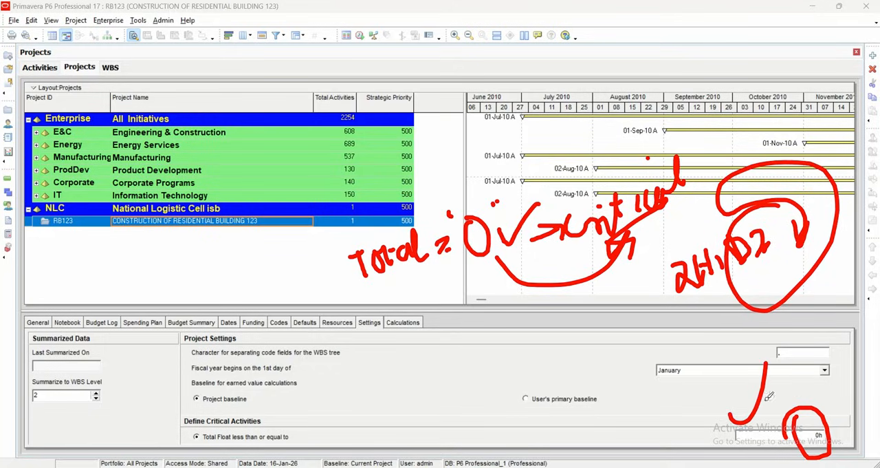
mouse_move(247, 417)
left_mouse_down()
mouse_move(284, 396)
mouse_move(293, 375)
left_mouse_up()
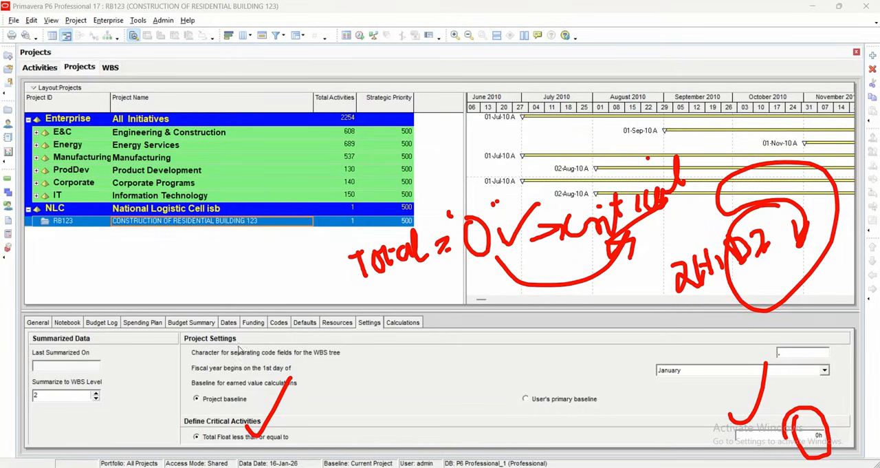
- Review RB123's auto-numbering defaults, checking the activity ID prefix and suffix
left_click(305, 323)
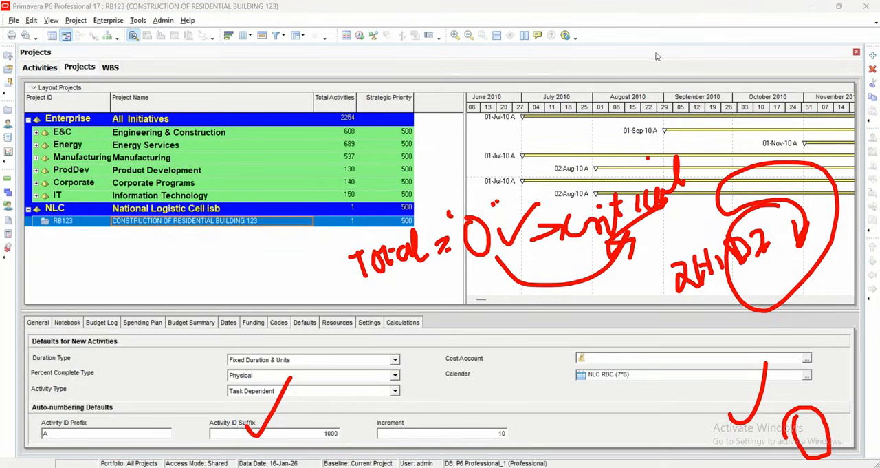
mouse_move(51, 416)
left_mouse_down()
mouse_move(62, 425)
mouse_move(97, 375)
left_mouse_up()
left_click_drag(246, 409, 274, 399)
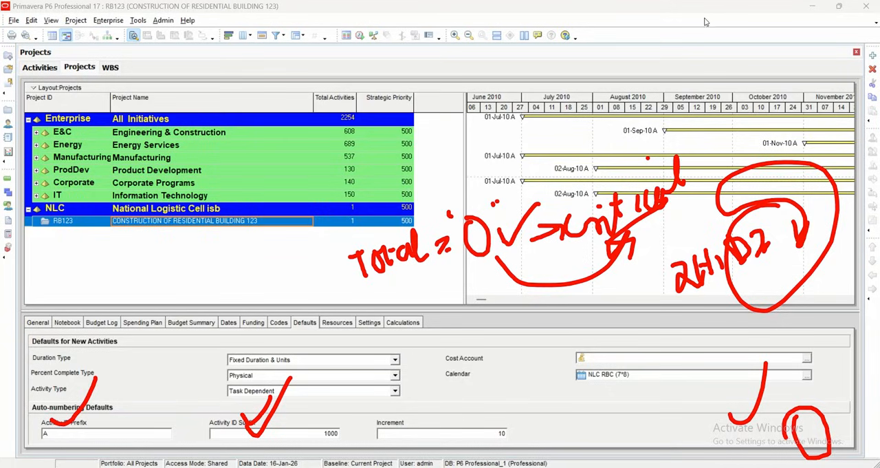
- Delete both new WBS elements, RB123.1 and RB123.2, from the WBS view and confirm the deletion
left_click(43, 67)
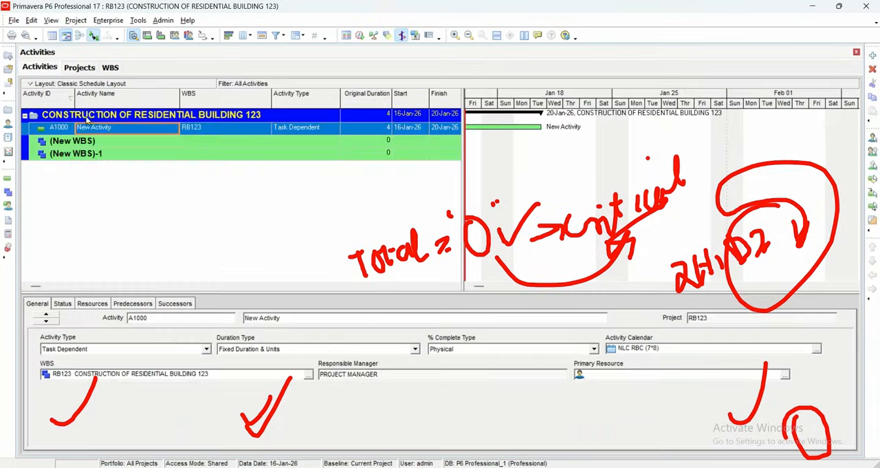
left_click(160, 145)
left_click(167, 159)
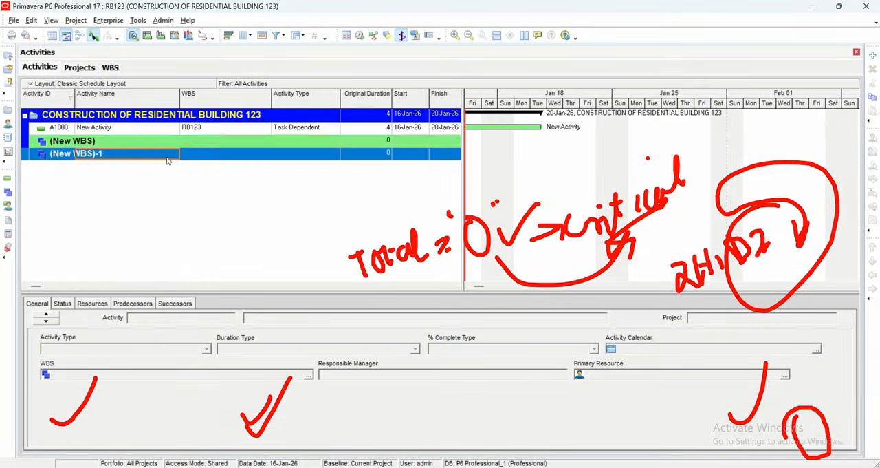
left_click(110, 66)
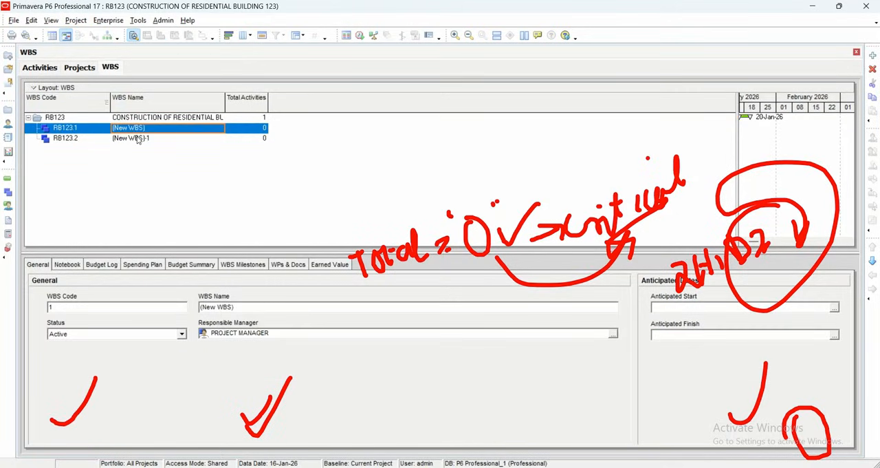
left_click(138, 140, "shift")
right_click(138, 139)
left_click(165, 227)
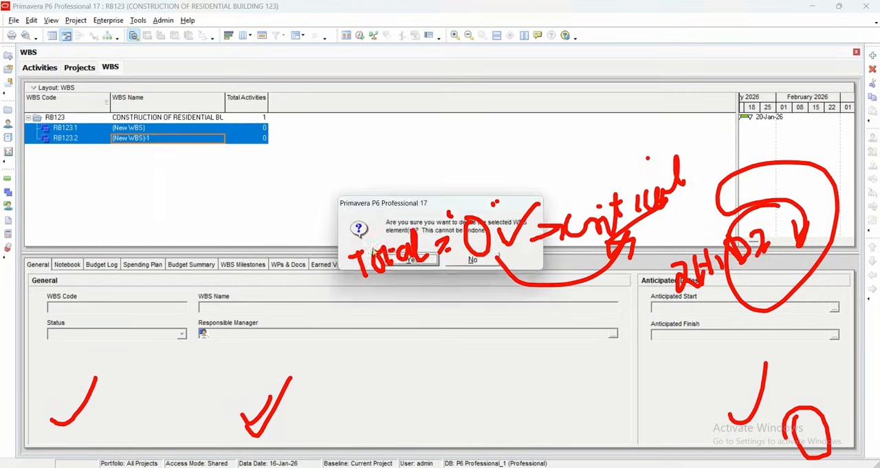
left_click(416, 260)
- Add three new activities to RB123 in the Activities view
left_click(40, 68)
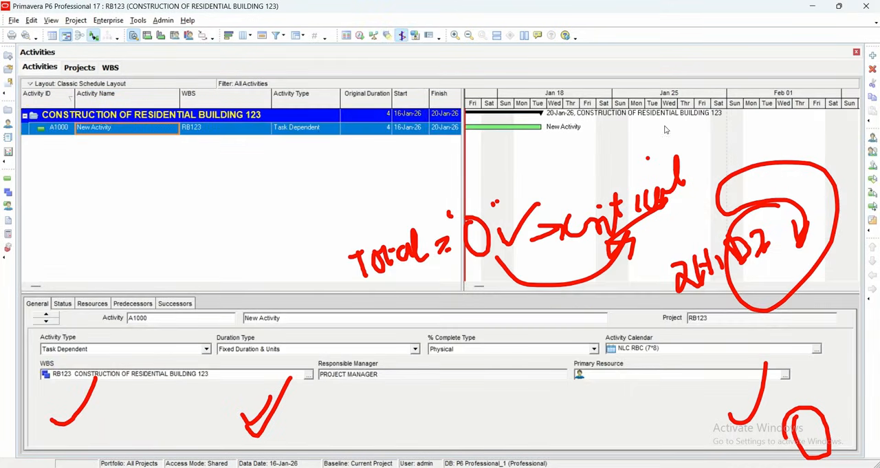
left_click(873, 57)
left_click(873, 56)
left_click(873, 57)
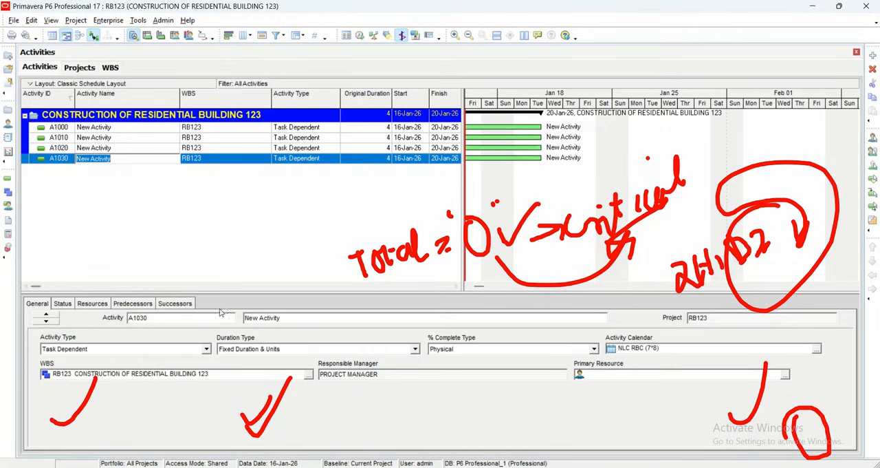
- Set RB123's auto-numbering defaults to activity ID prefix STR, suffix 100 and increment 5
left_click(81, 68)
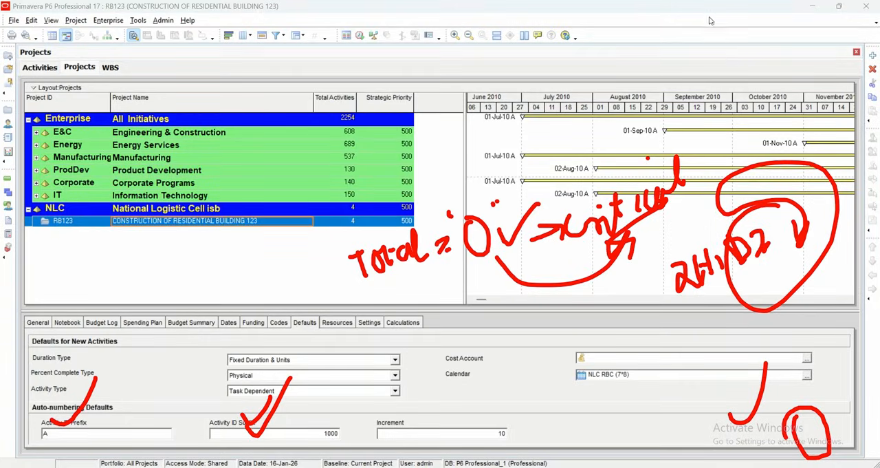
left_click(598, 115)
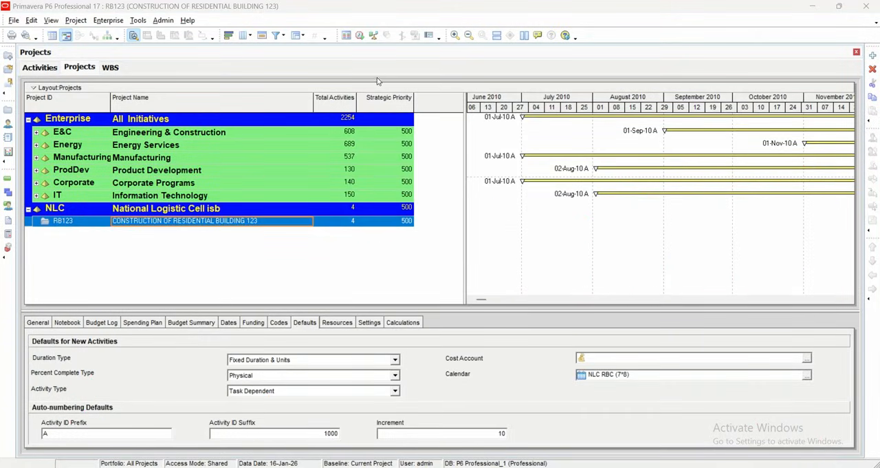
left_click_drag(28, 420, 52, 405)
double_click(95, 432)
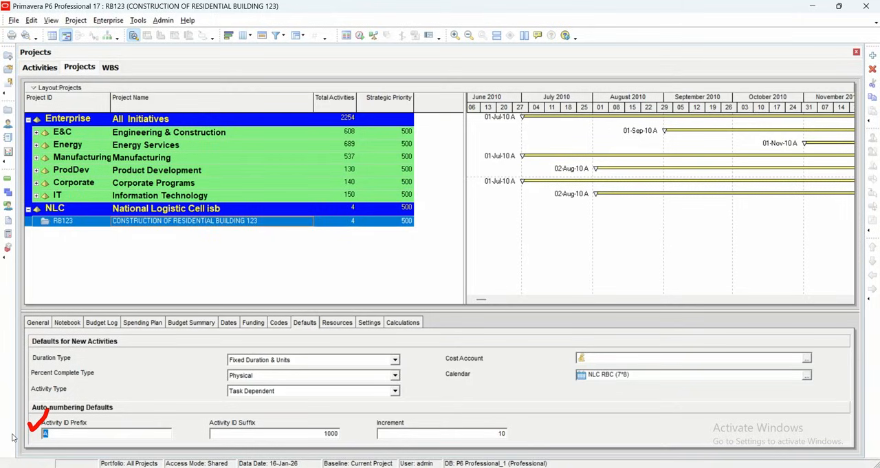
type("STR")
left_click(330, 433)
left_click(401, 435)
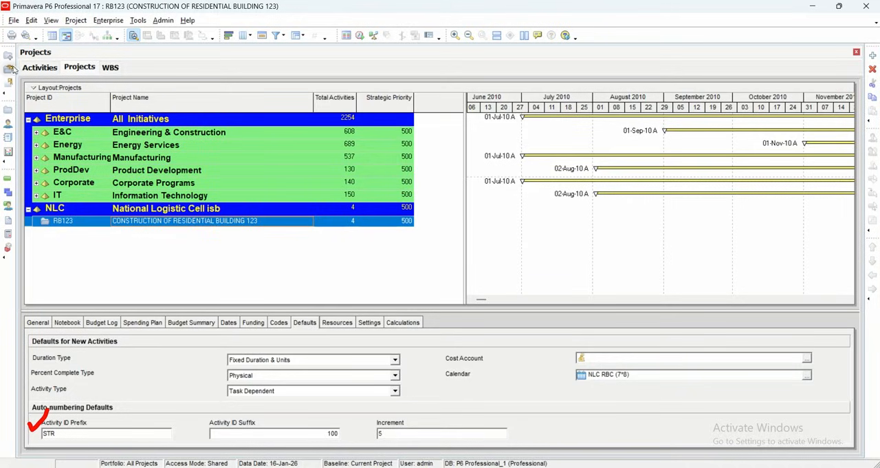
- Return to the Activities view and add one more activity to RB123 with its four existing activities selected
left_click(39, 66)
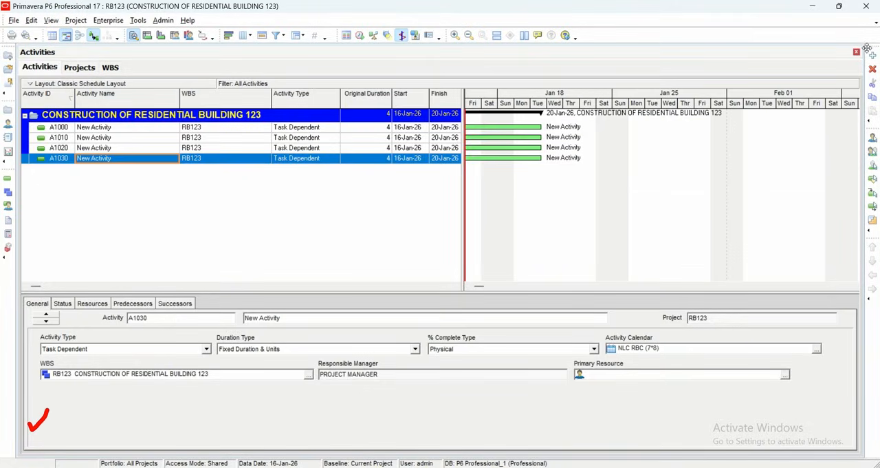
left_click(196, 127)
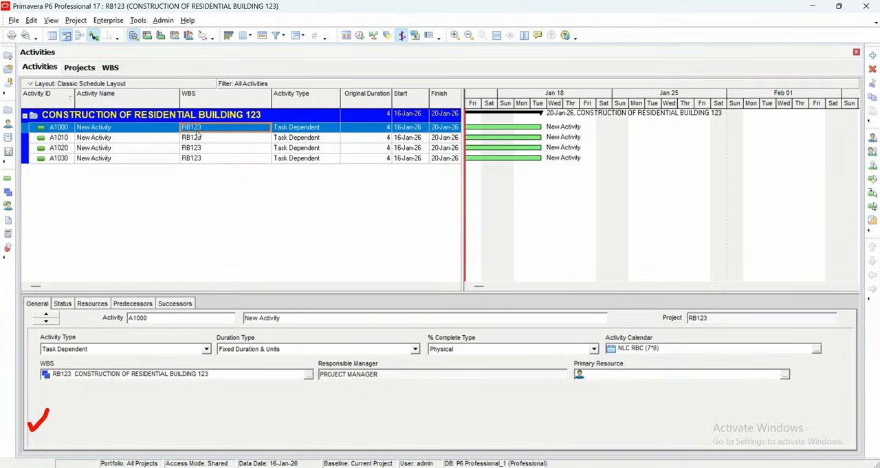
left_click_drag(198, 136, 210, 162)
right_click(210, 162)
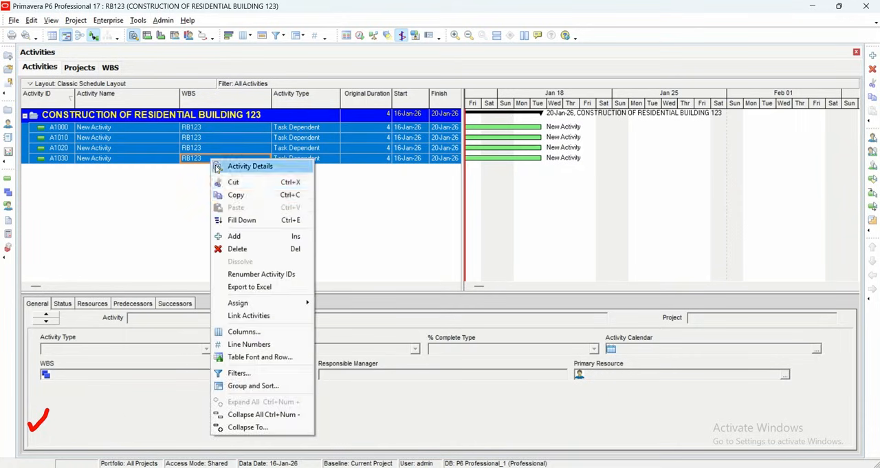
left_click(237, 235)
left_click(258, 130)
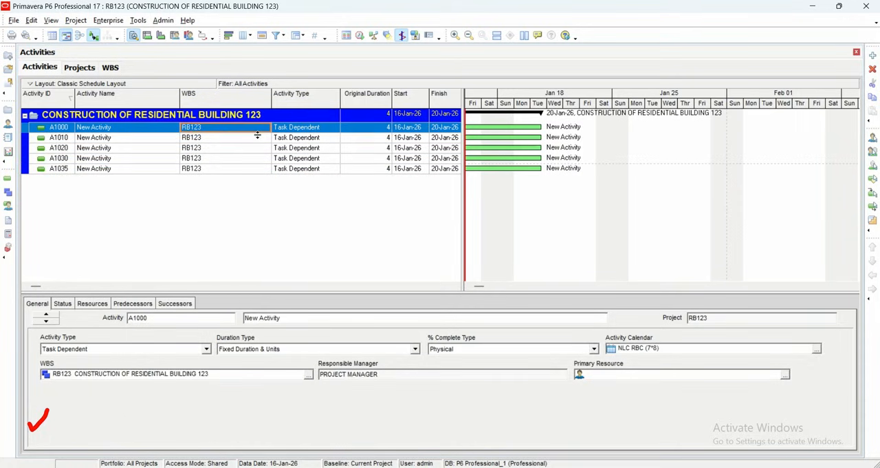
- Delete all five activities, A1000 through A1035, from RB123 and confirm the deletion
left_click_drag(259, 142, 257, 172)
right_click(256, 172)
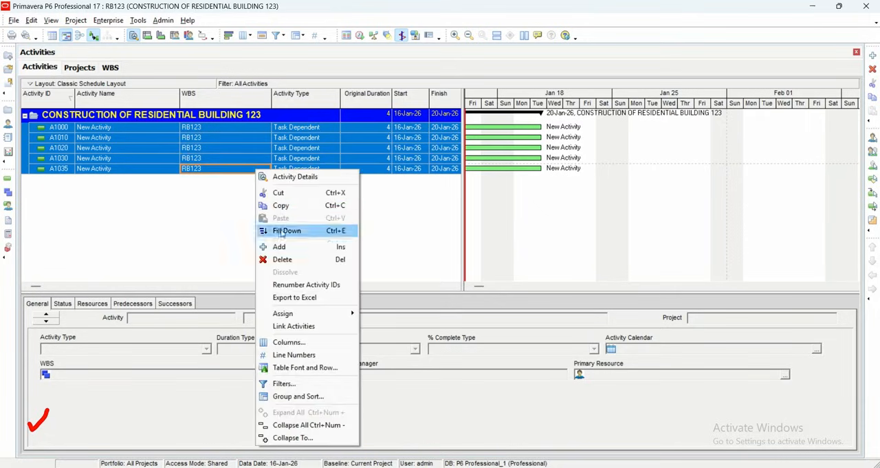
left_click(289, 258)
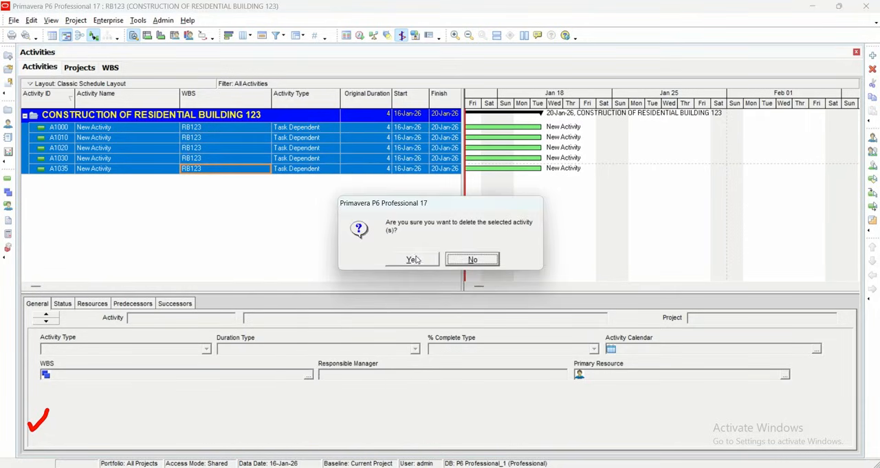
left_click(412, 259)
- Check RB123's auto-numbering defaults, add four new activities in the Activities view, and widen the Activity ID column
left_click(80, 67)
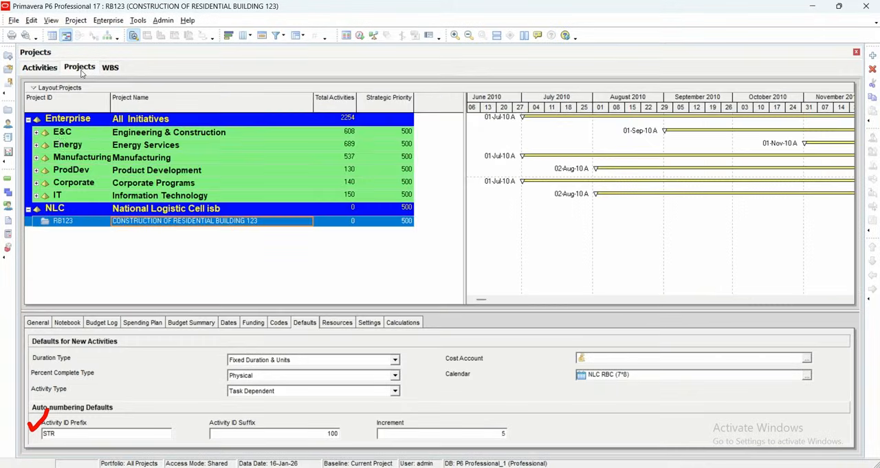
left_click(39, 66)
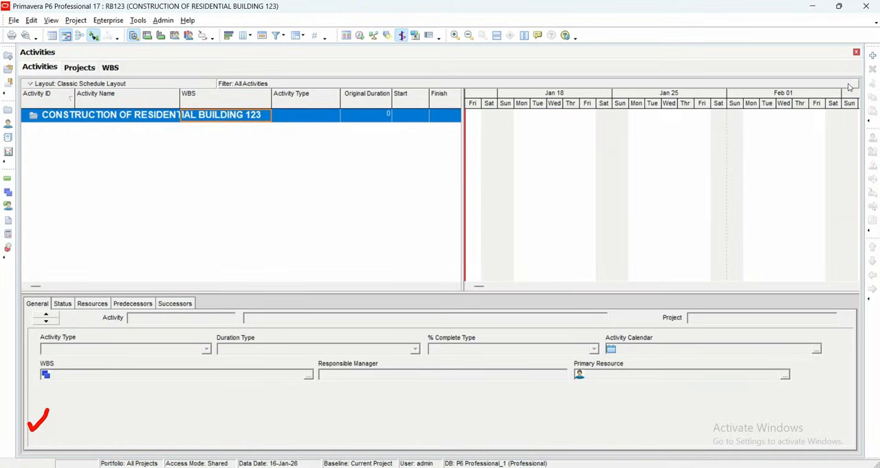
left_click(872, 55)
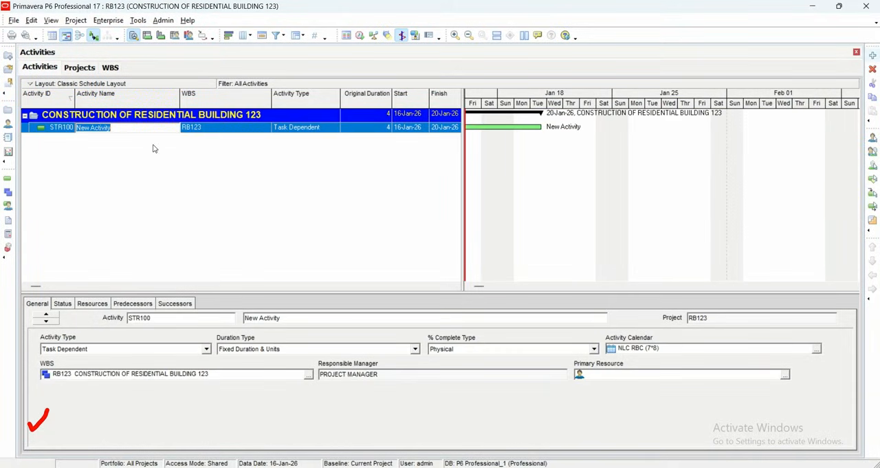
left_click_drag(74, 94, 105, 107)
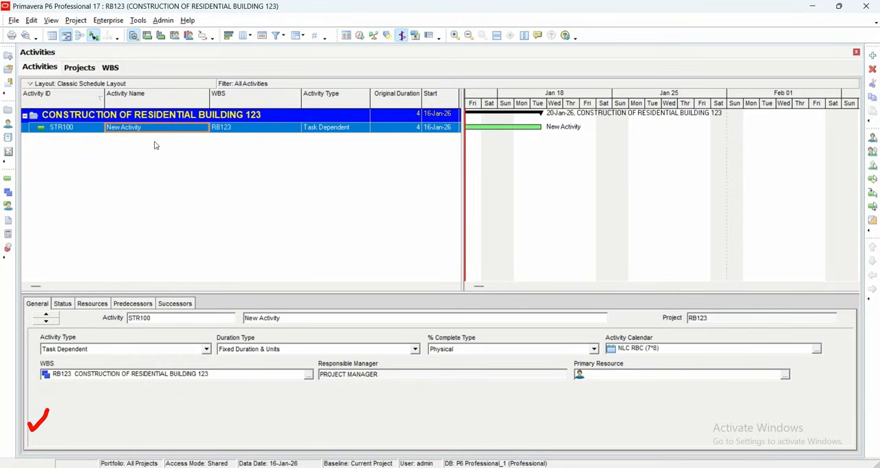
left_click(873, 55)
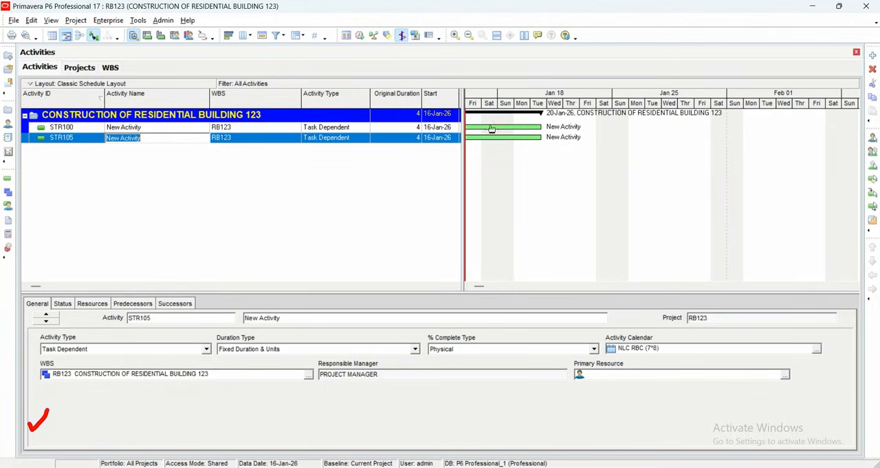
left_click(872, 55)
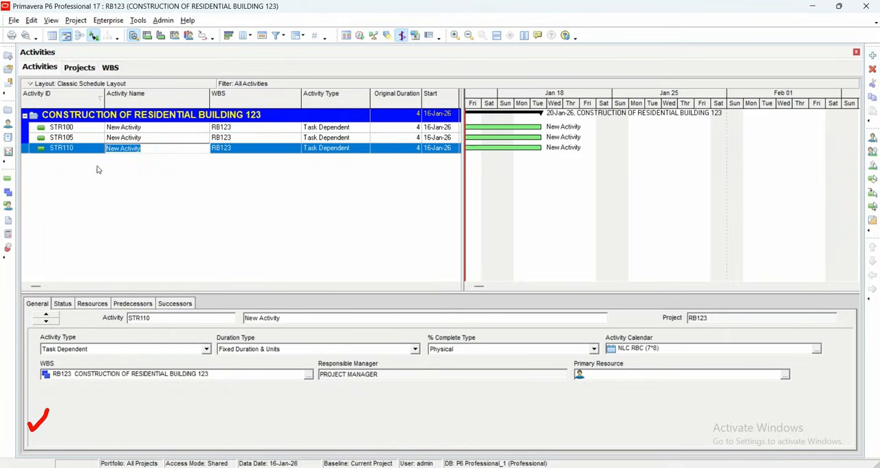
left_click(873, 55)
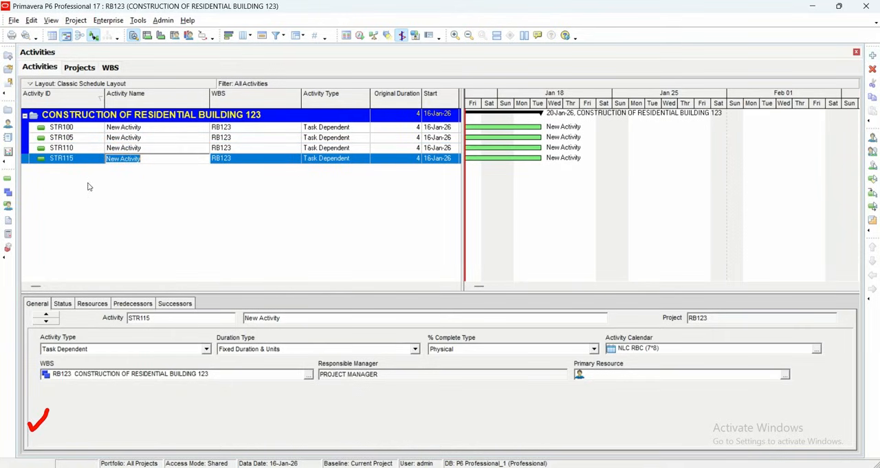
left_click(110, 173)
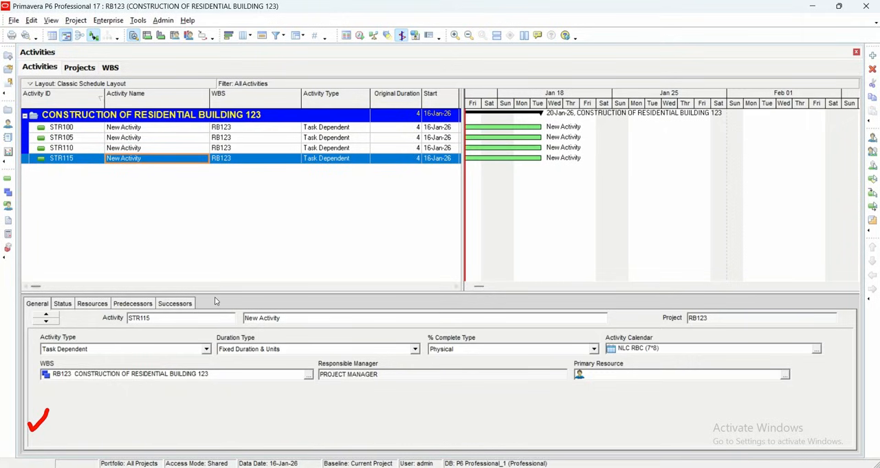
- Set RB123's auto-numbering defaults to activity ID prefix A, suffix 1000 and increment 10
left_click(81, 69)
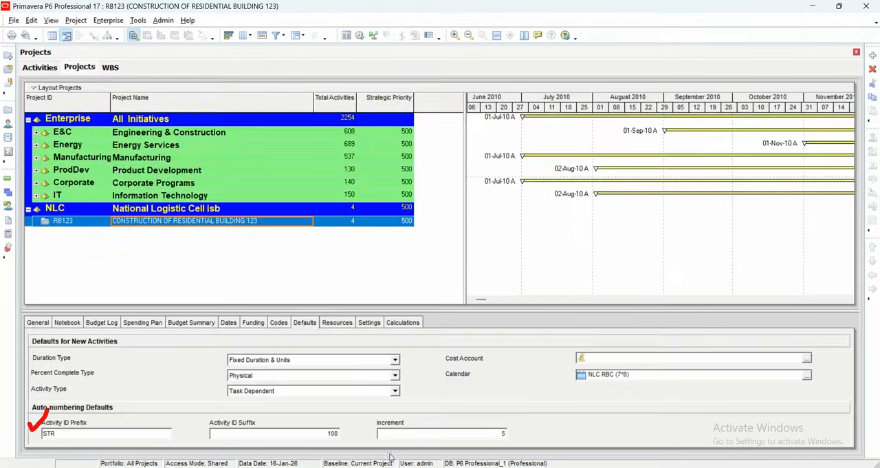
left_click(503, 433)
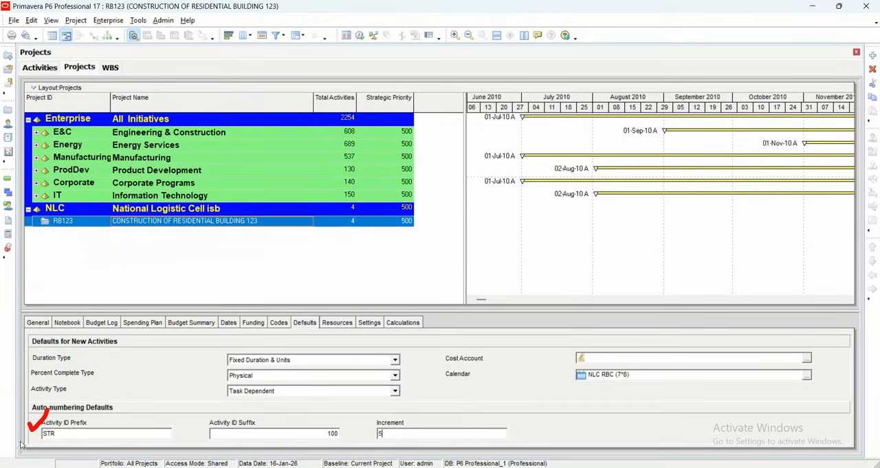
left_click_drag(64, 433, 10, 436)
type("A")
left_click(290, 436)
left_click(389, 436)
- Return to the Activities view and add two more activities below STR115
left_click(39, 67)
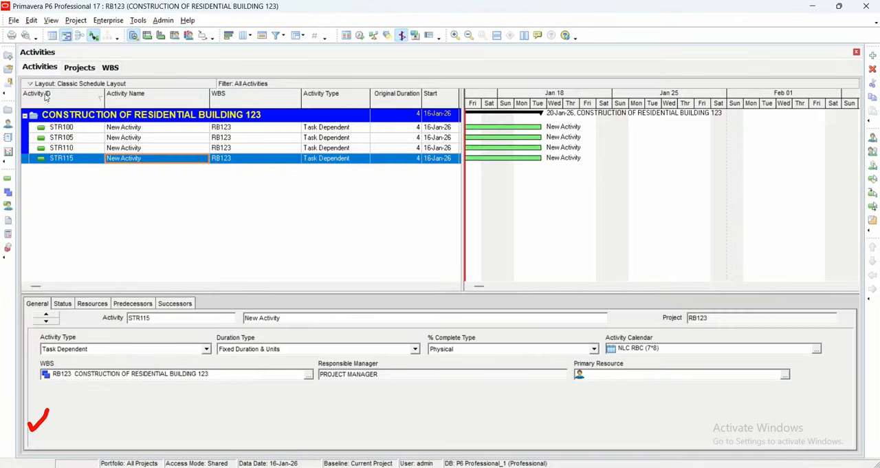
left_click(872, 55)
left_click(872, 55)
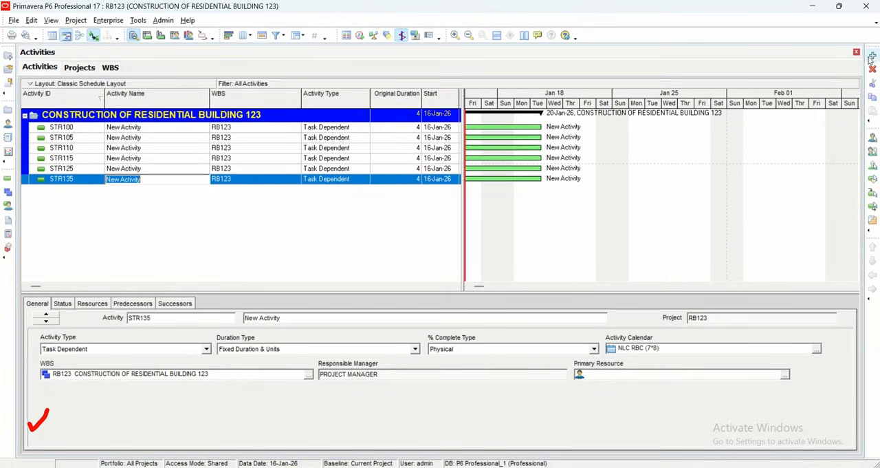
left_click(163, 225)
- Select all six STR-numbered activities in RB123 and delete them
left_click(124, 130)
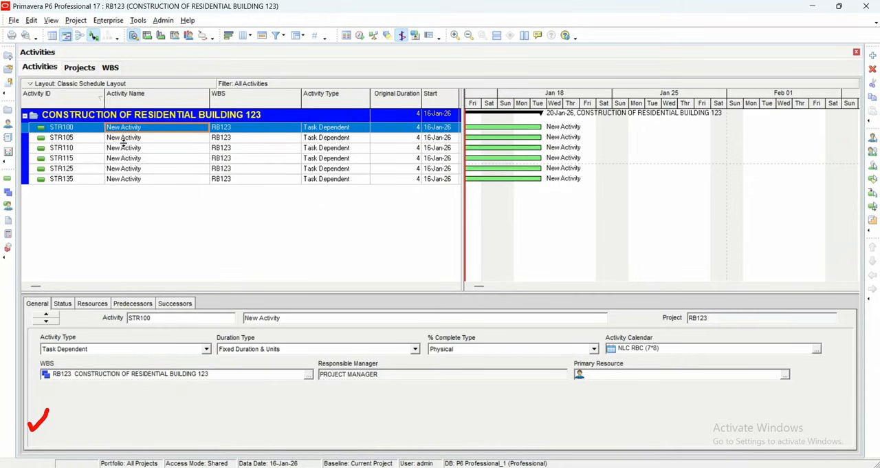
left_click_drag(126, 140, 141, 183)
key("Delete")
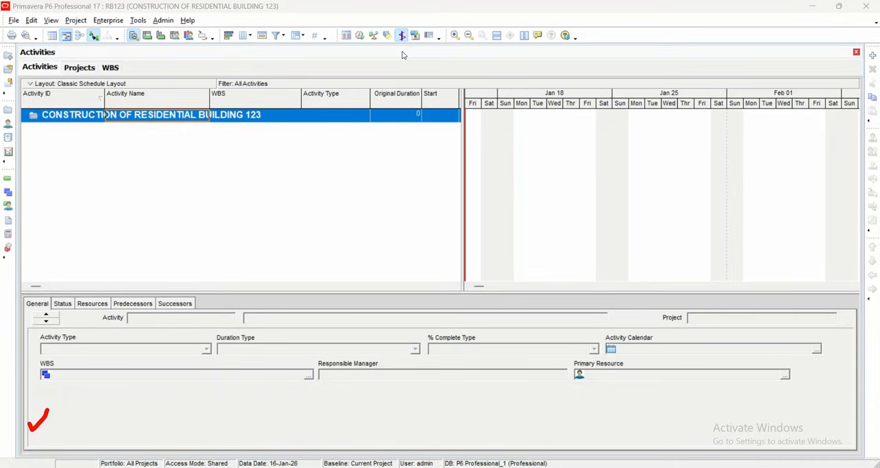
- Set the first day of the week to Saturday in the general Admin Preferences
left_click(165, 21)
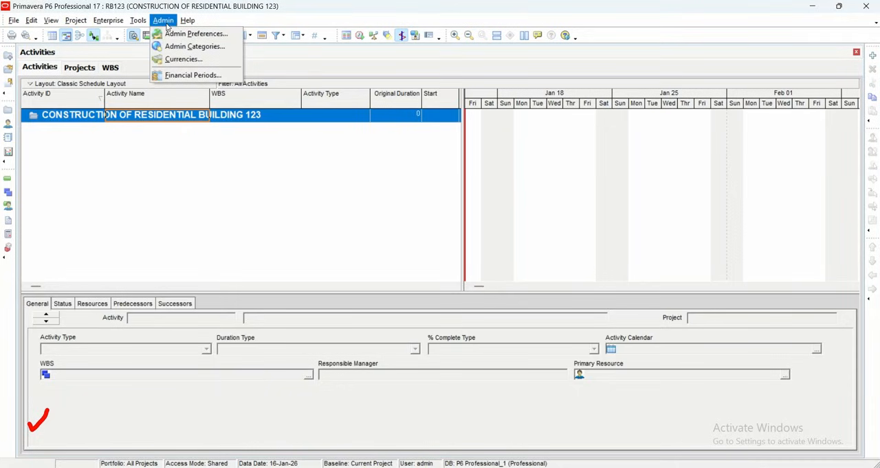
left_click(172, 33)
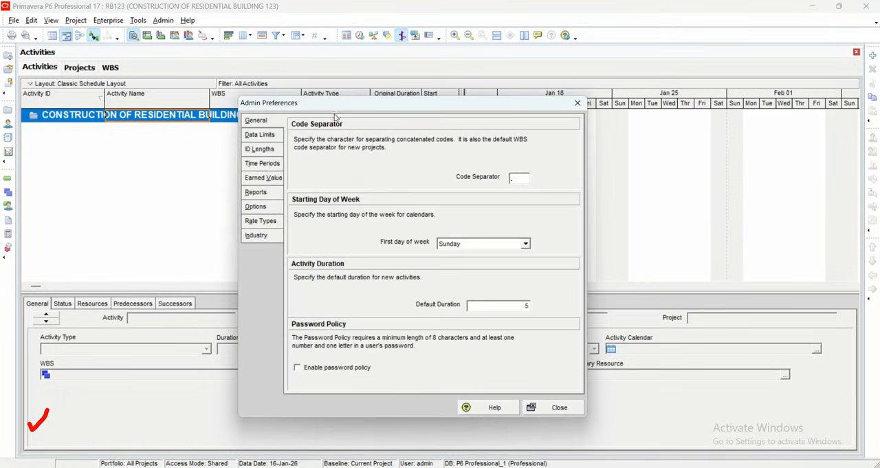
left_click_drag(370, 105, 197, 61)
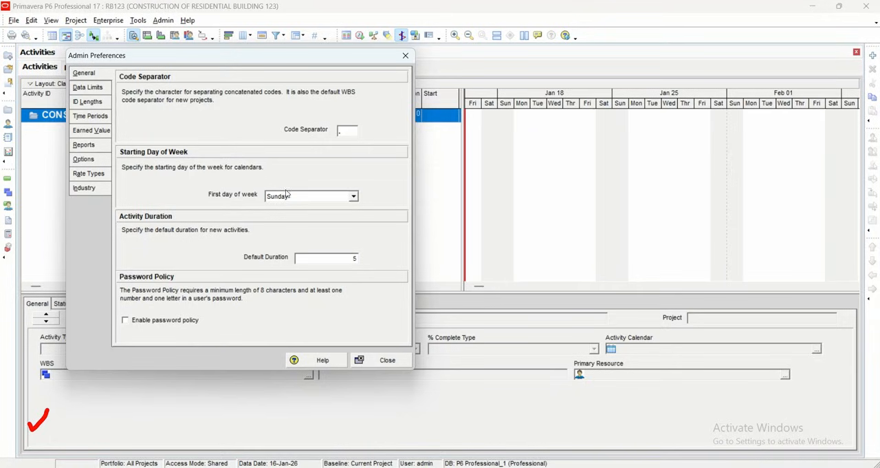
left_click(354, 197)
left_click(354, 197)
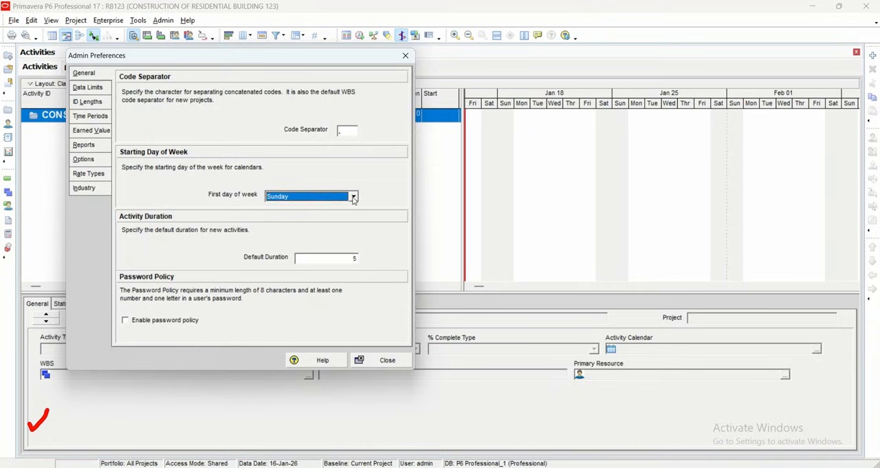
left_click(353, 197)
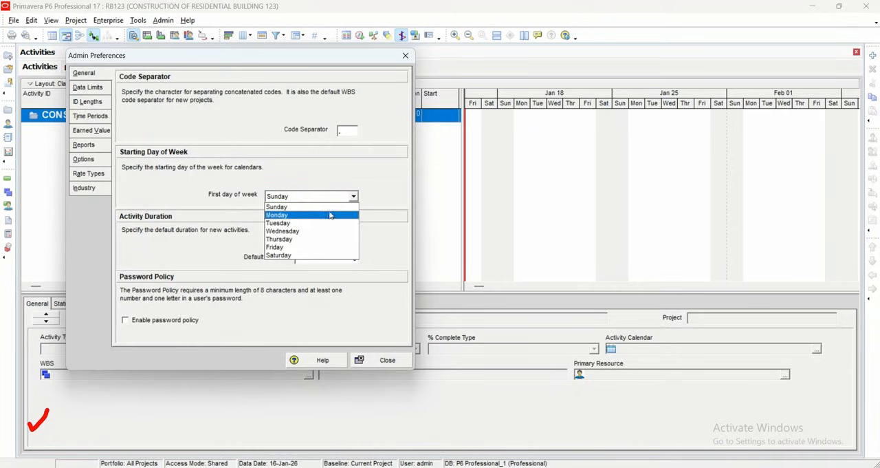
left_click(308, 255)
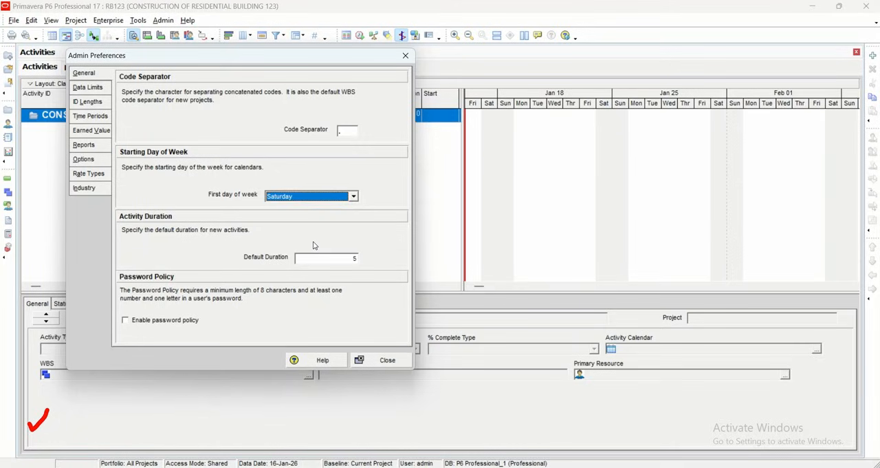
- Switch the first day of the week to Monday and back to Saturday, and close the Admin Preferences
left_click(353, 197)
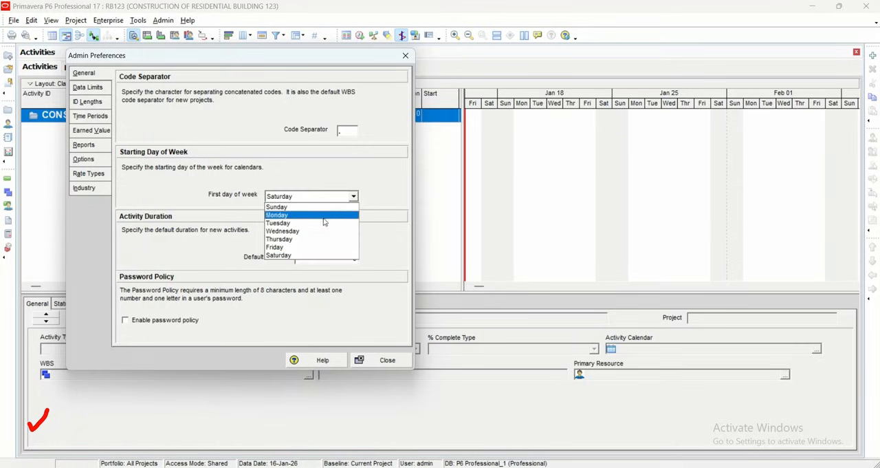
left_click(320, 217)
left_click(353, 198)
left_click(321, 255)
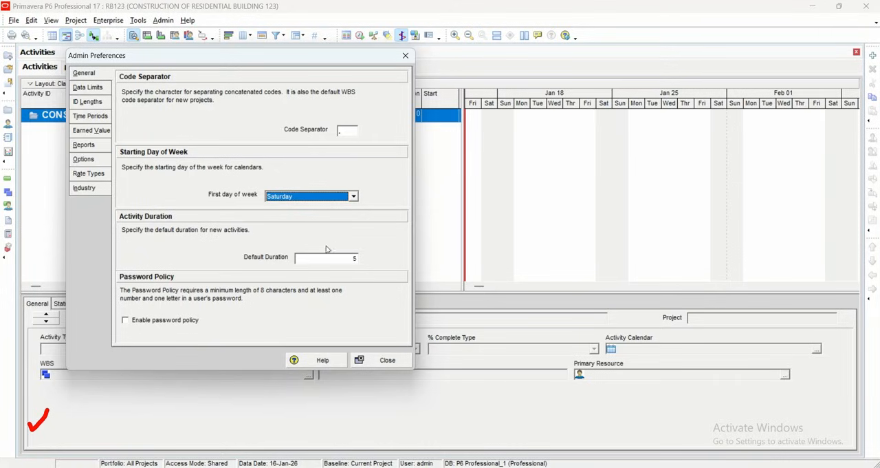
left_click(315, 259)
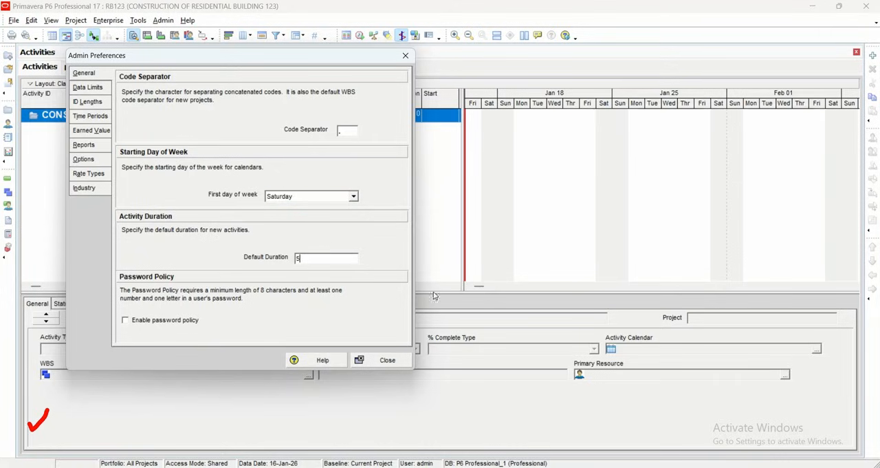
left_click(405, 56)
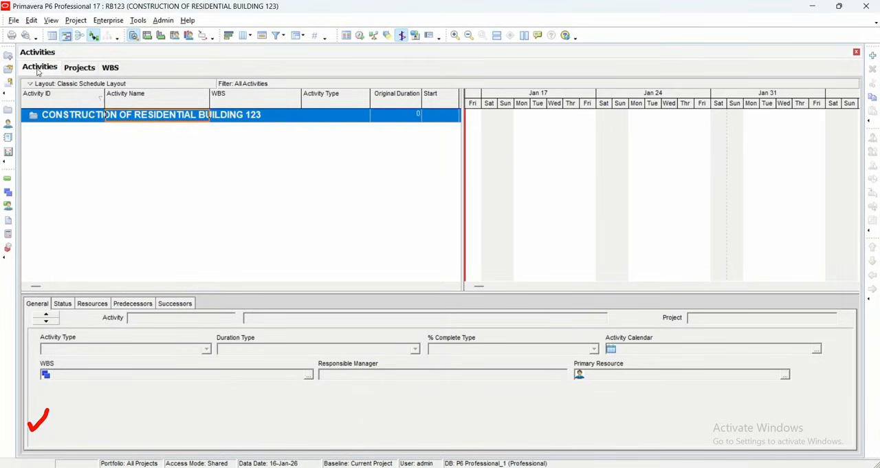
- Add two new activities to RB123 and widen the activity table enough to show the Finish column
left_click(873, 56)
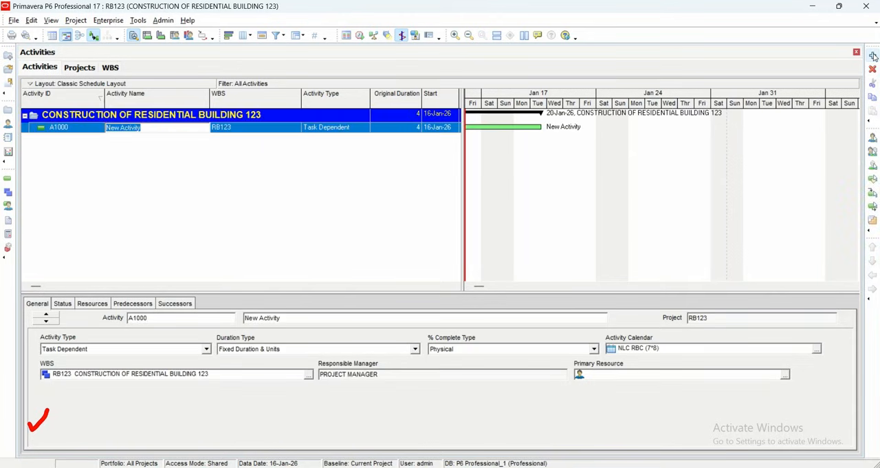
left_click(872, 55)
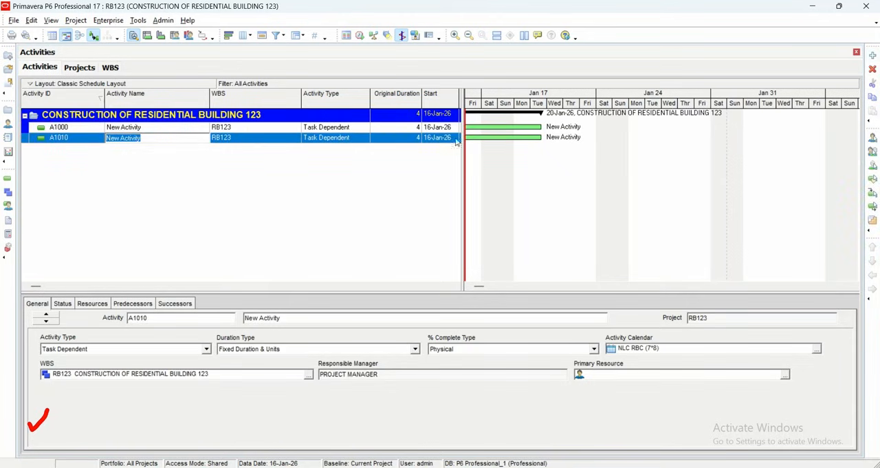
mouse_move(466, 136)
left_mouse_down()
mouse_move(491, 137)
mouse_move(465, 137)
left_mouse_up()
left_click_drag(461, 100, 542, 105)
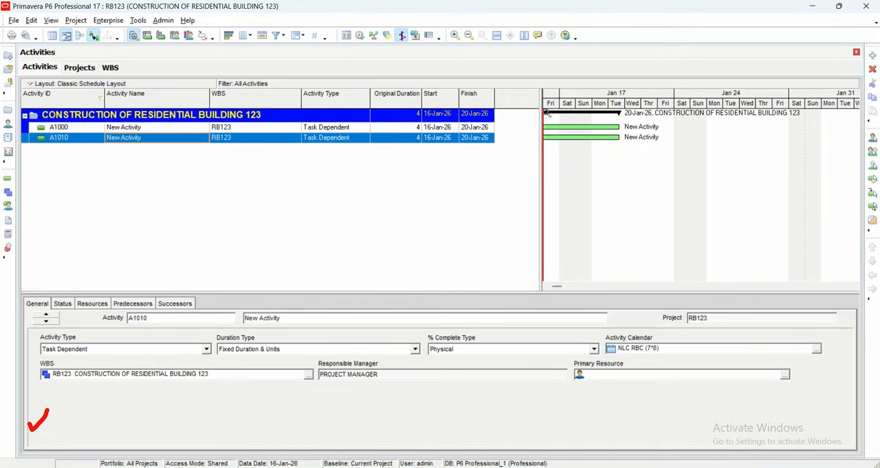
right_click(502, 97)
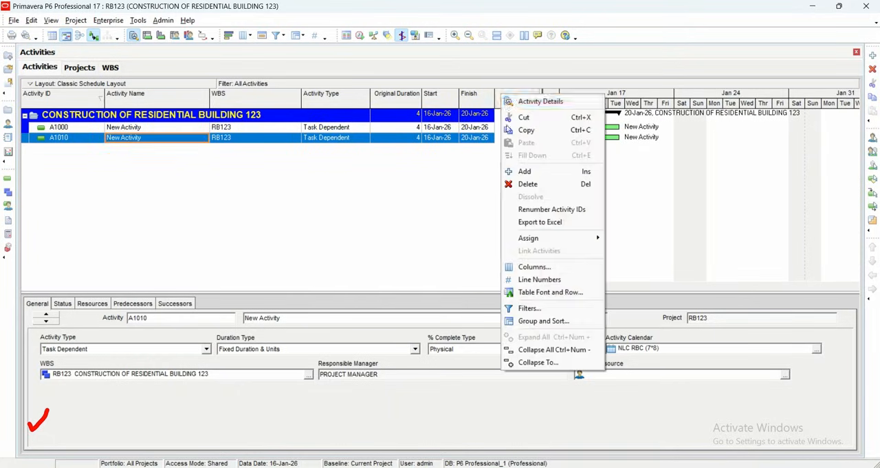
left_click(454, 188)
right_click(502, 98)
left_click(526, 268)
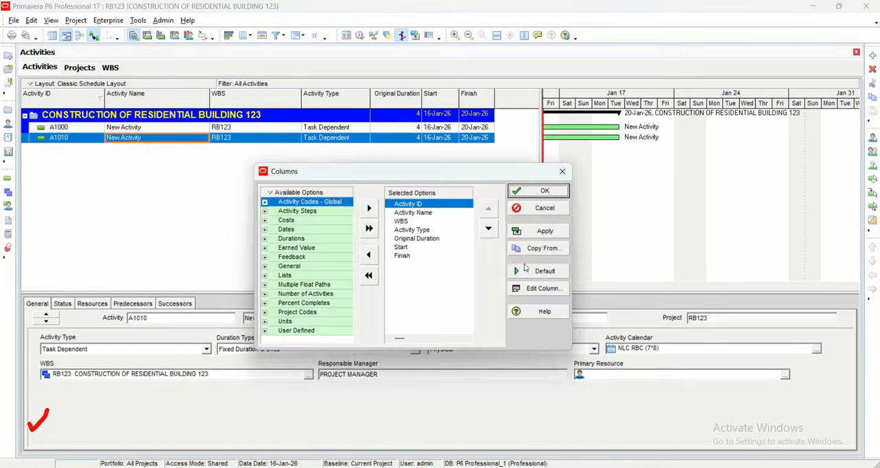
left_click_drag(331, 178, 269, 158)
key("Escape")
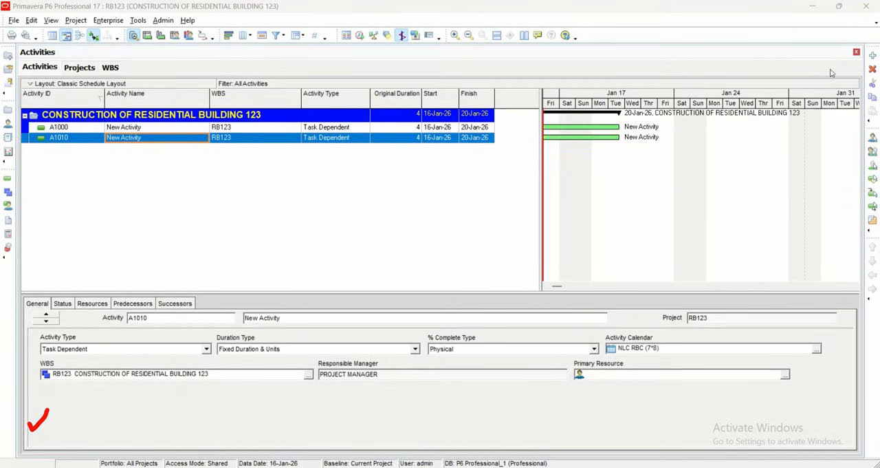
- Add two more activities to RB123 and delete all four of its activities
left_click(872, 55)
left_click(872, 56)
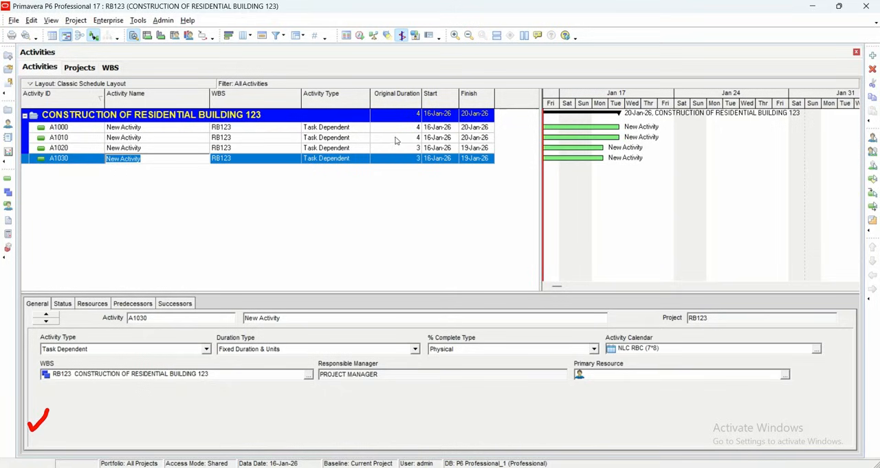
key("Return")
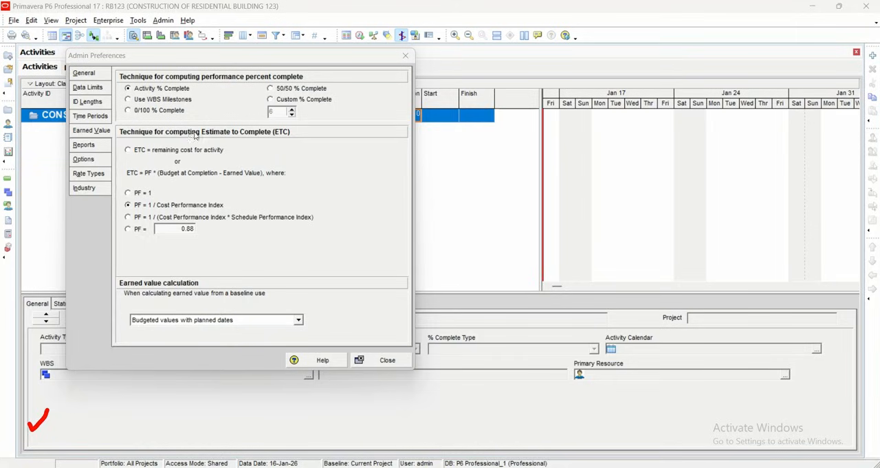
- Review the remaining Admin Preferences categories, select Engineering and Construction as the industry, and close the preferences
left_click(97, 90)
left_click(93, 131)
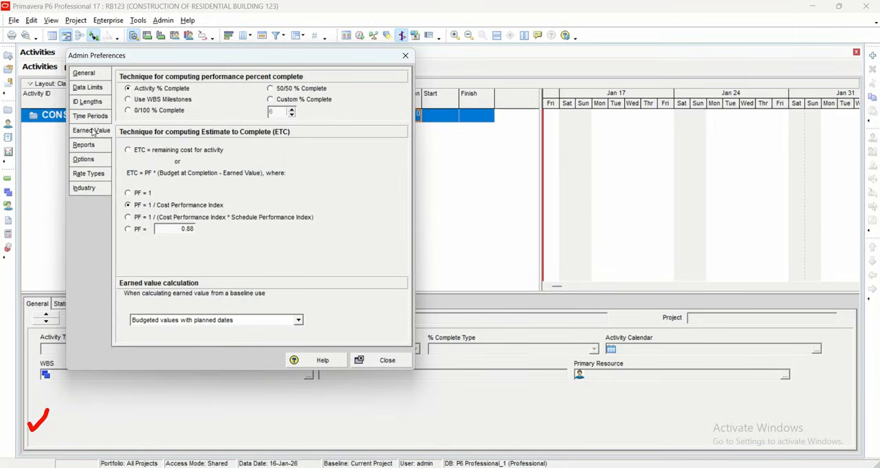
left_click(96, 146)
left_click(96, 160)
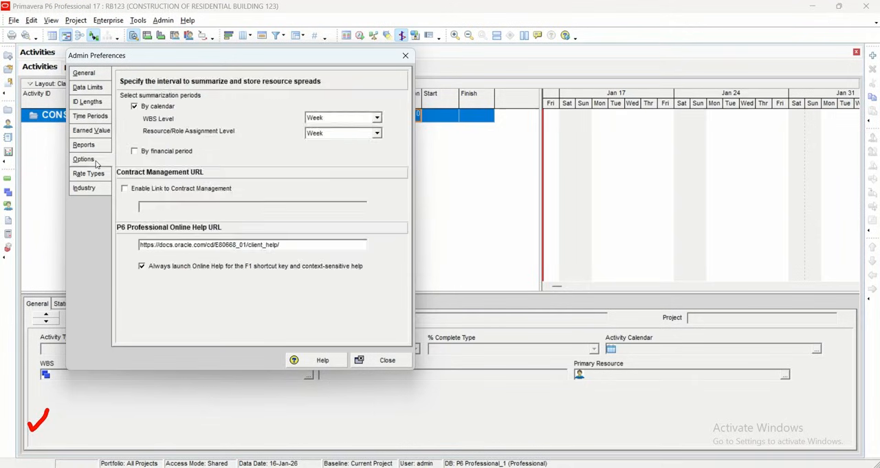
left_click(95, 175)
left_click(95, 190)
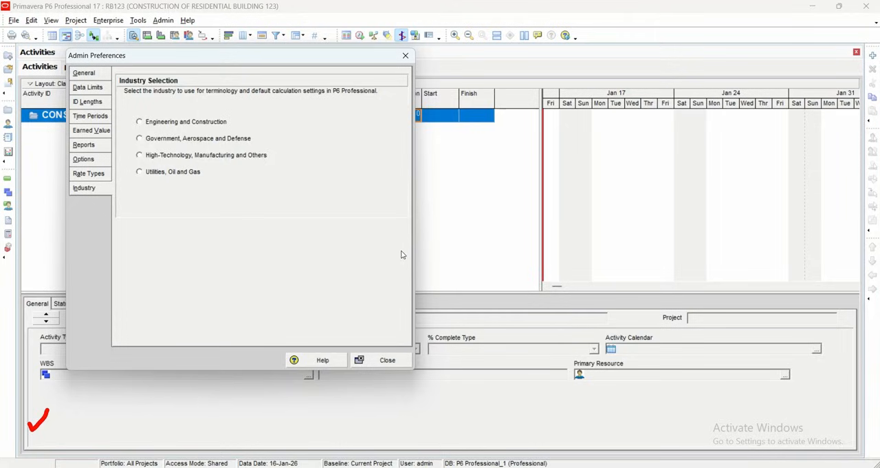
left_click(182, 122)
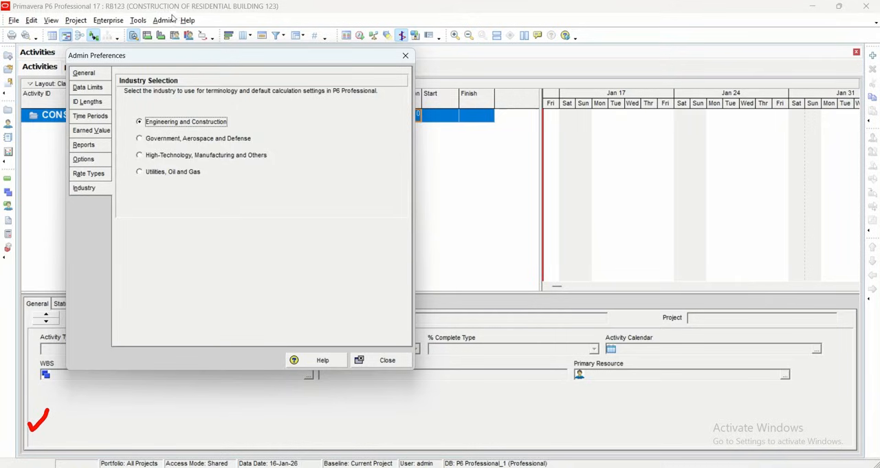
left_click(86, 190)
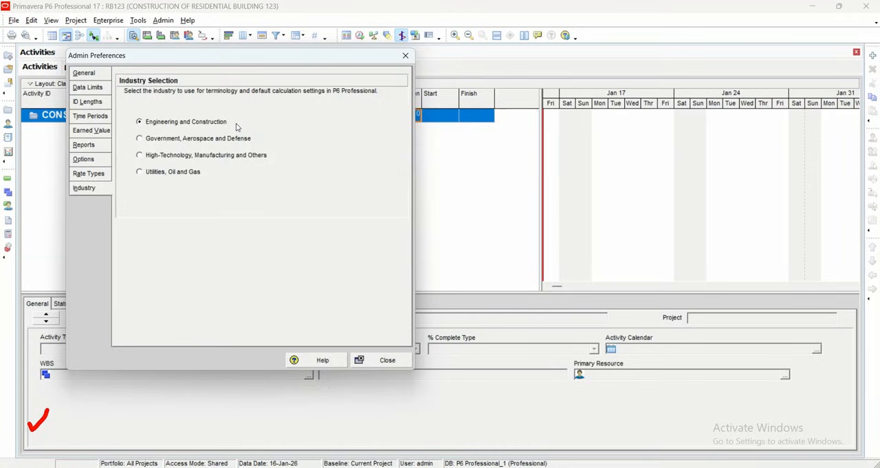
left_click(387, 359)
left_click(442, 265)
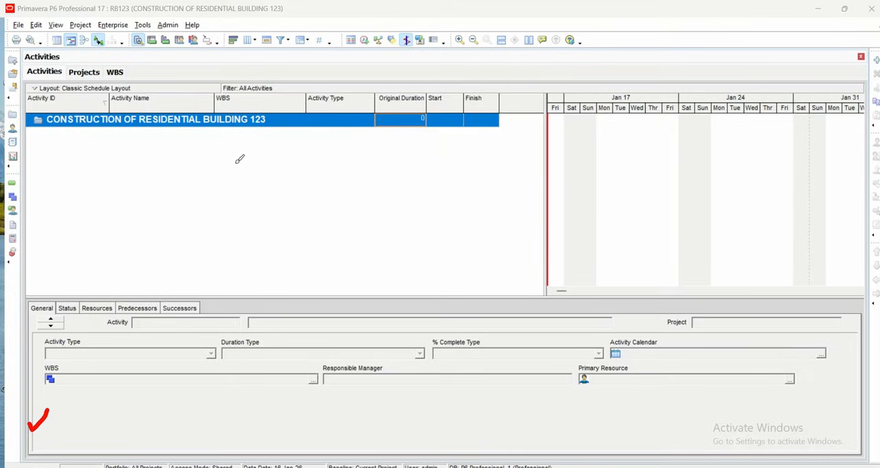
mouse_move(236, 157)
left_mouse_down()
mouse_move(248, 148)
mouse_move(283, 162)
mouse_move(295, 184)
mouse_move(302, 143)
mouse_move(352, 130)
mouse_move(349, 137)
mouse_move(369, 142)
mouse_move(382, 135)
left_mouse_up()
left_click_drag(202, 172, 222, 165)
mouse_move(201, 219)
left_mouse_down()
mouse_move(225, 207)
mouse_move(271, 217)
mouse_move(258, 193)
left_mouse_up()
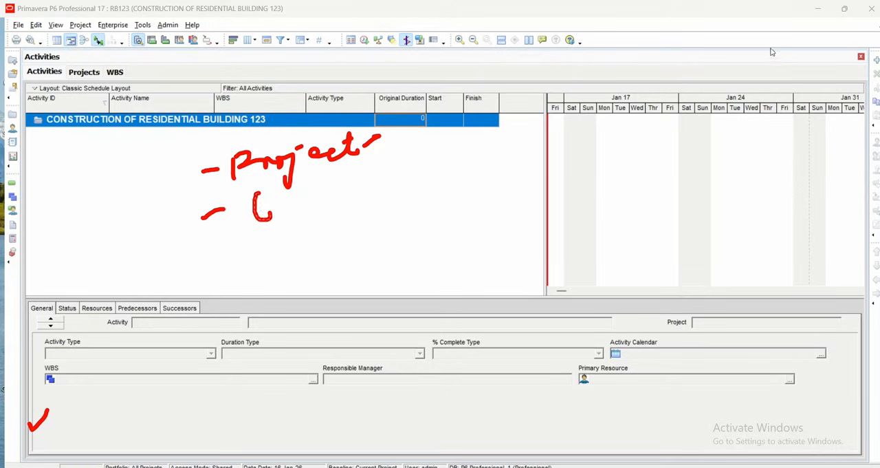
left_click(673, 105)
mouse_move(243, 170)
left_mouse_down()
mouse_move(297, 164)
mouse_move(297, 145)
mouse_move(298, 159)
mouse_move(310, 131)
mouse_move(330, 131)
mouse_move(327, 157)
left_mouse_up()
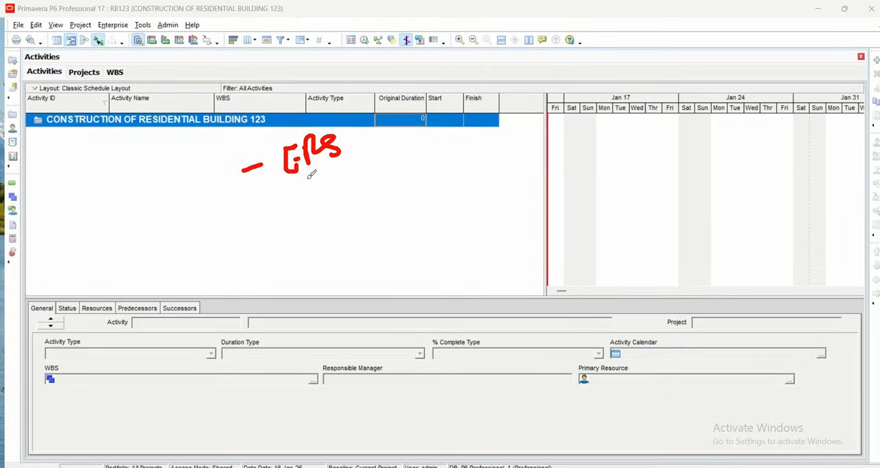
mouse_move(257, 205)
left_mouse_down()
mouse_move(283, 204)
mouse_move(305, 188)
mouse_move(321, 202)
left_mouse_up()
mouse_move(319, 173)
left_mouse_down()
mouse_move(329, 184)
mouse_move(354, 167)
mouse_move(355, 193)
left_mouse_up()
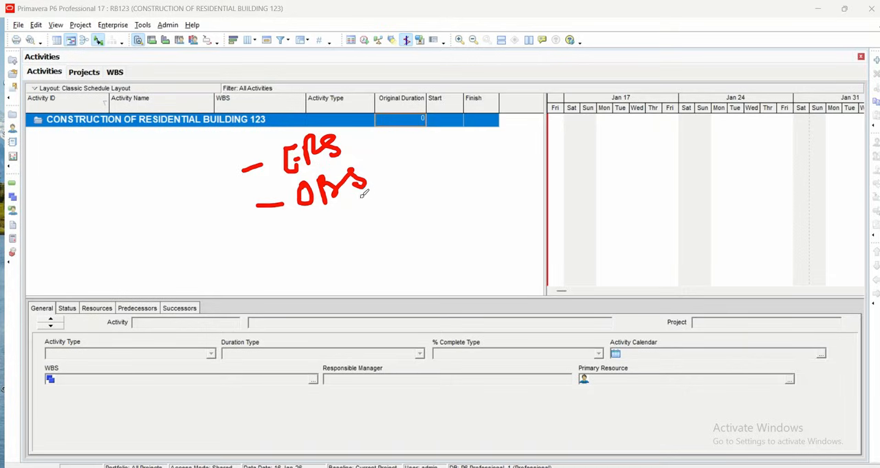
left_click_drag(279, 251, 298, 246)
left_click_drag(320, 212, 326, 246)
mouse_move(322, 216)
left_mouse_down()
mouse_move(330, 206)
mouse_move(327, 229)
mouse_move(375, 199)
mouse_move(386, 224)
left_mouse_up()
left_click(376, 184)
mouse_move(404, 177)
left_mouse_down()
mouse_move(392, 189)
mouse_move(411, 183)
left_mouse_up()
left_click_drag(440, 171, 434, 188)
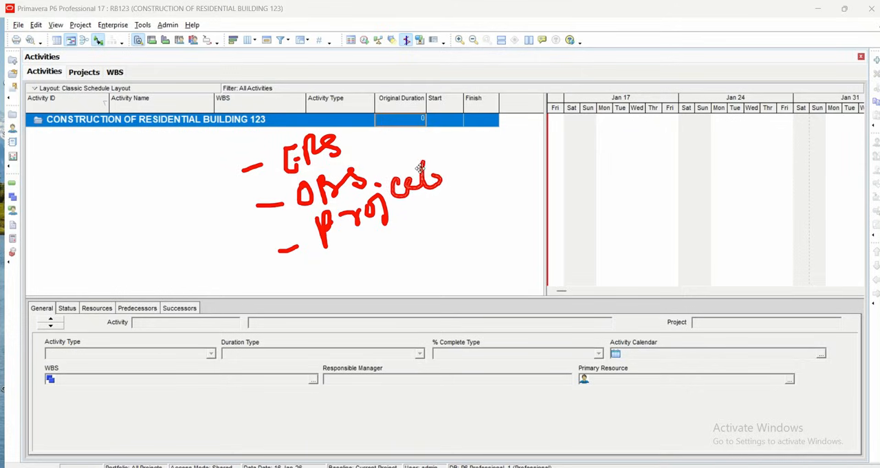
left_click_drag(429, 163, 417, 167)
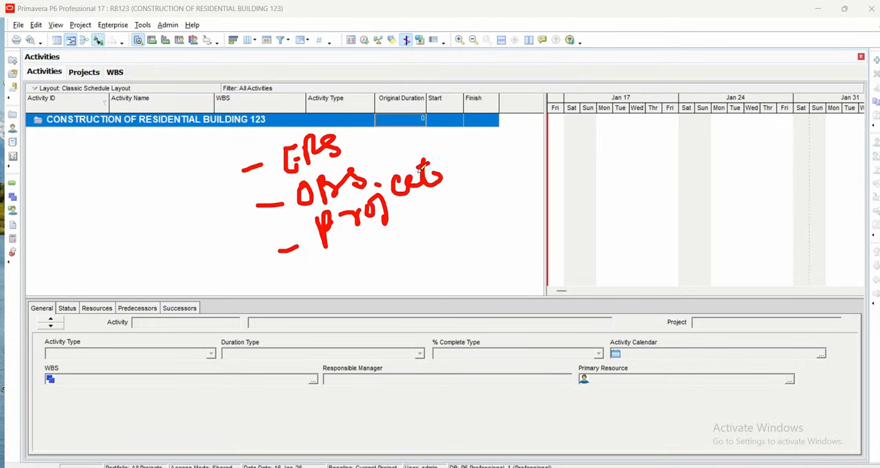
mouse_move(304, 284)
left_mouse_down()
mouse_move(329, 270)
mouse_move(330, 288)
left_mouse_up()
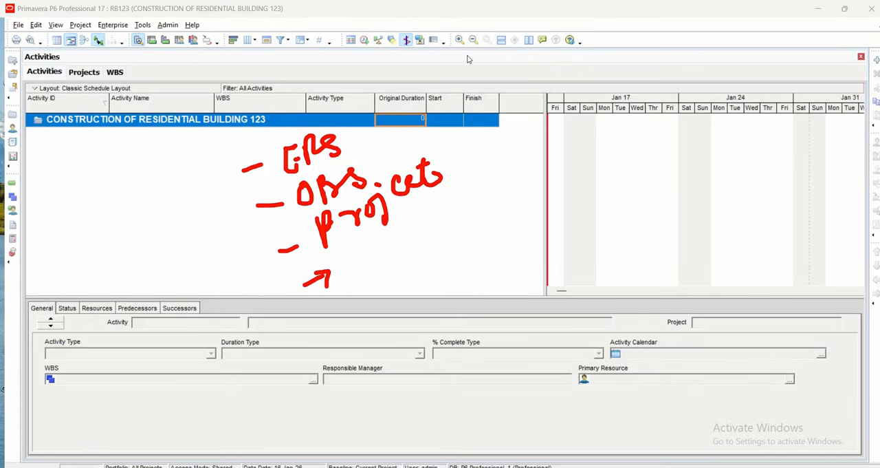
mouse_move(348, 246)
left_mouse_down()
mouse_move(385, 257)
mouse_move(413, 251)
mouse_move(432, 230)
mouse_move(492, 207)
mouse_move(522, 176)
left_mouse_up()
mouse_move(339, 333)
left_mouse_down()
mouse_move(354, 323)
mouse_move(361, 331)
left_mouse_up()
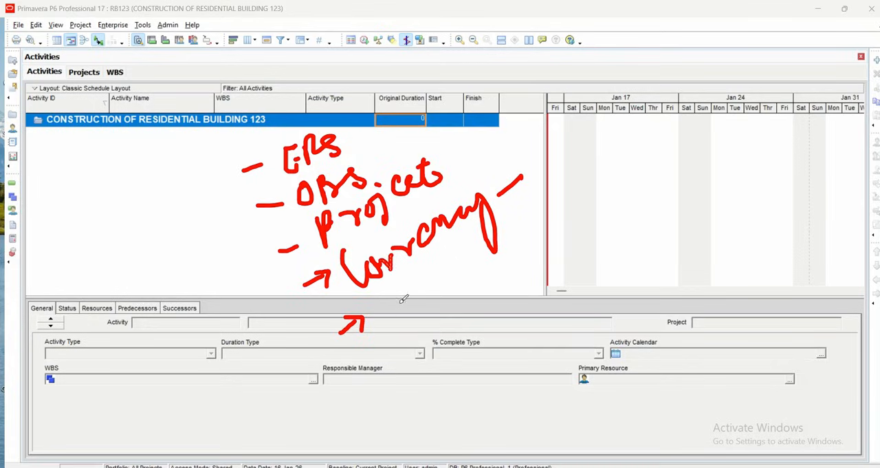
mouse_move(392, 302)
left_mouse_down()
mouse_move(410, 308)
mouse_move(421, 295)
mouse_move(417, 275)
mouse_move(458, 273)
mouse_move(484, 250)
mouse_move(534, 281)
left_mouse_up()
mouse_move(470, 236)
left_mouse_down()
mouse_move(473, 229)
mouse_move(465, 246)
left_mouse_up()
left_click_drag(416, 282, 421, 272)
mouse_move(384, 376)
left_mouse_down()
mouse_move(396, 354)
mouse_move(410, 356)
mouse_move(410, 370)
left_mouse_up()
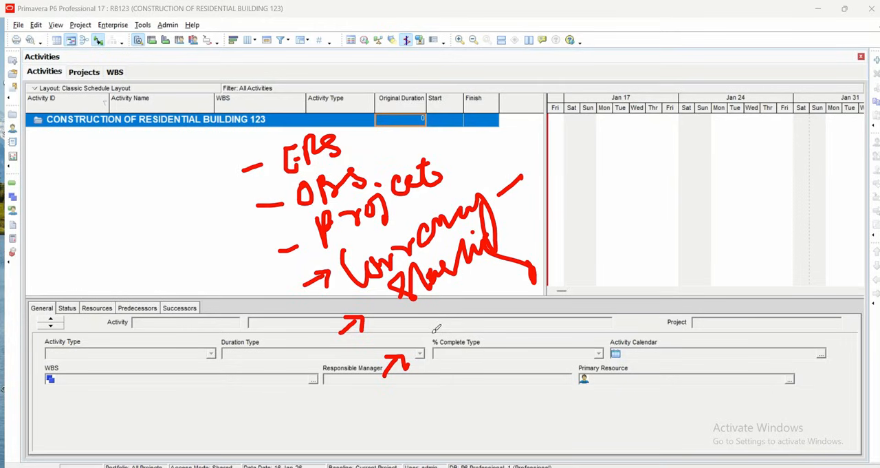
mouse_move(433, 316)
left_mouse_down()
mouse_move(448, 337)
mouse_move(460, 334)
mouse_move(524, 265)
mouse_move(554, 260)
mouse_move(585, 226)
left_mouse_up()
mouse_move(597, 184)
left_mouse_down()
mouse_move(610, 219)
mouse_move(613, 202)
mouse_move(605, 206)
mouse_move(652, 157)
mouse_move(677, 201)
mouse_move(684, 151)
left_mouse_up()
left_click(635, 150)
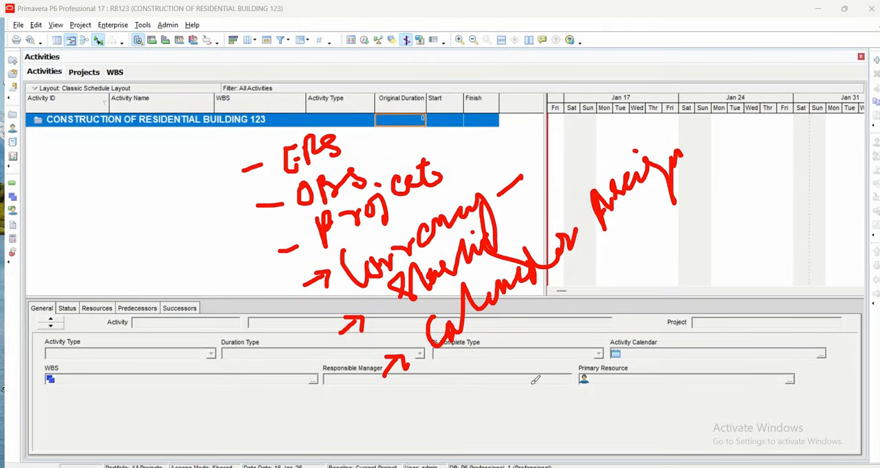
mouse_move(436, 377)
left_mouse_down()
mouse_move(446, 393)
mouse_move(459, 385)
left_mouse_up()
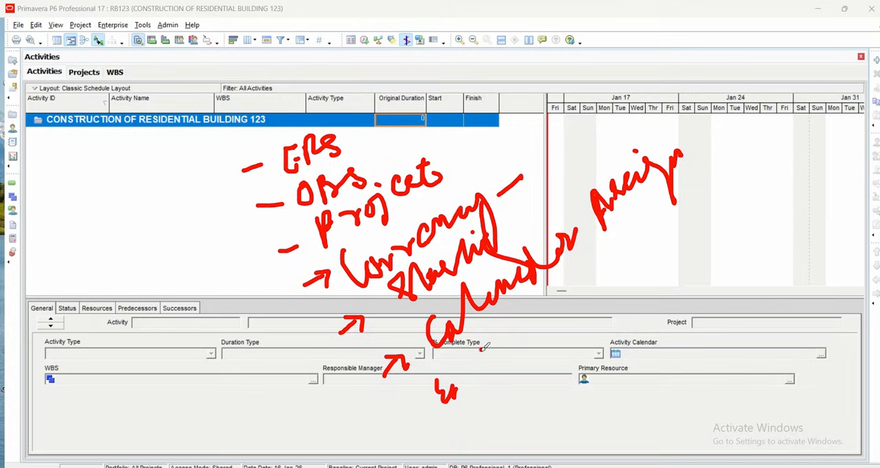
mouse_move(484, 347)
left_mouse_down()
mouse_move(522, 354)
mouse_move(562, 310)
mouse_move(560, 317)
left_mouse_up()
left_click_drag(221, 165, 240, 215)
left_click_drag(242, 251, 287, 303)
mouse_move(300, 337)
left_mouse_down()
mouse_move(329, 354)
mouse_move(315, 340)
mouse_move(320, 323)
left_mouse_up()
mouse_move(348, 375)
left_mouse_down()
mouse_move(344, 389)
mouse_move(348, 382)
left_mouse_up()
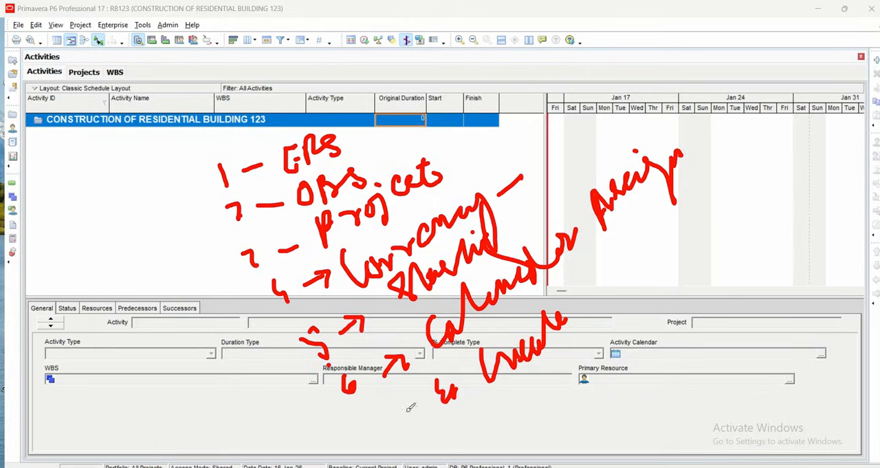
left_click_drag(184, 166, 199, 158)
mouse_move(181, 189)
left_mouse_down()
mouse_move(359, 454)
mouse_move(471, 436)
left_mouse_up()
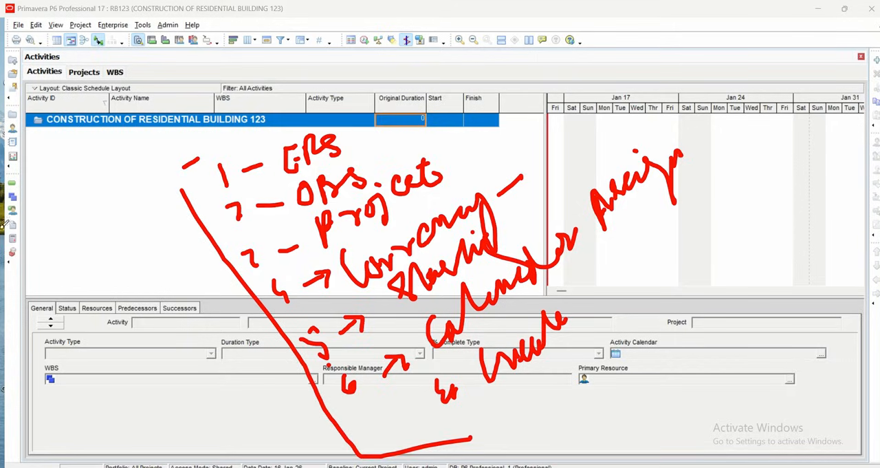
mouse_move(45, 164)
left_mouse_down()
mouse_move(47, 203)
mouse_move(103, 185)
mouse_move(104, 237)
left_mouse_up()
mouse_move(118, 183)
left_mouse_down()
mouse_move(130, 188)
mouse_move(173, 165)
left_mouse_up()
mouse_move(727, 160)
left_mouse_down()
mouse_move(796, 128)
mouse_move(824, 140)
left_mouse_up()
mouse_move(737, 199)
left_mouse_down()
mouse_move(758, 195)
mouse_move(762, 205)
mouse_move(790, 193)
left_mouse_up()
mouse_move(799, 162)
left_mouse_down()
mouse_move(803, 190)
mouse_move(836, 161)
mouse_move(851, 162)
left_mouse_up()
mouse_move(750, 248)
left_mouse_down()
mouse_move(763, 237)
mouse_move(768, 244)
left_mouse_up()
mouse_move(757, 198)
left_mouse_down()
mouse_move(722, 288)
mouse_move(737, 251)
mouse_move(753, 244)
left_mouse_up()
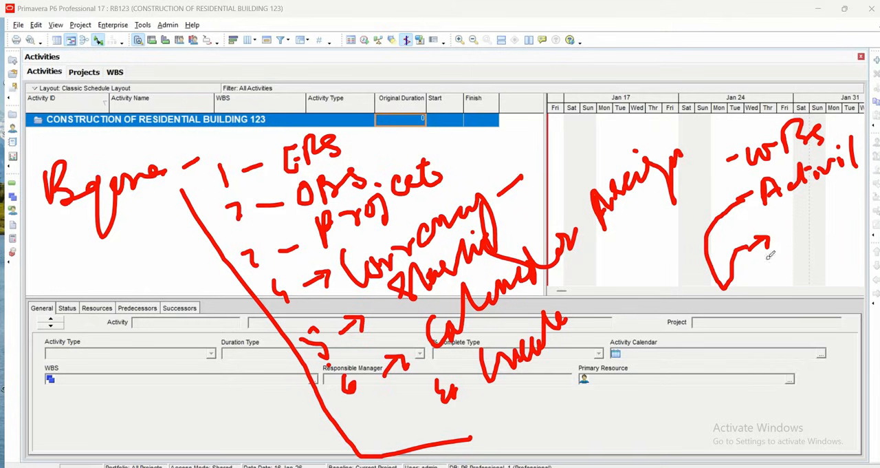
mouse_move(784, 219)
left_mouse_down()
mouse_move(794, 238)
mouse_move(790, 213)
mouse_move(789, 240)
mouse_move(805, 239)
mouse_move(824, 207)
mouse_move(834, 211)
mouse_move(860, 189)
mouse_move(864, 200)
mouse_move(865, 187)
mouse_move(830, 210)
left_mouse_up()
left_click_drag(817, 238, 821, 228)
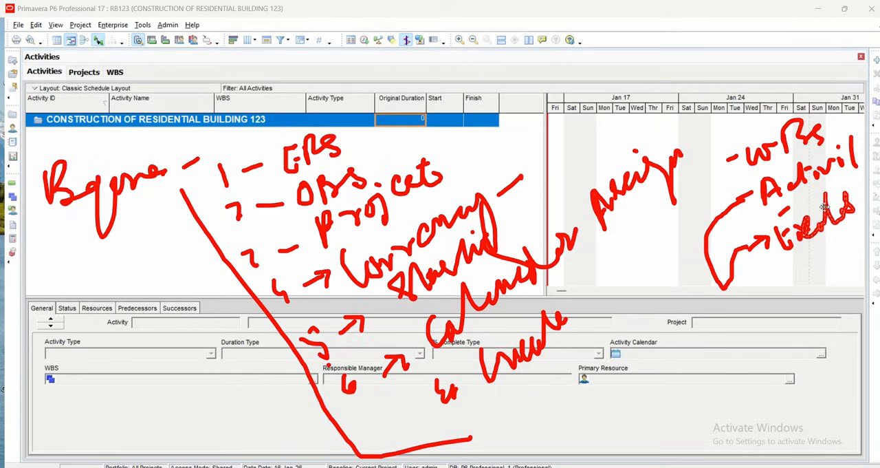
mouse_move(773, 320)
left_mouse_down()
mouse_move(818, 251)
mouse_move(847, 260)
left_mouse_up()
left_click_drag(816, 314, 793, 332)
mouse_move(698, 150)
left_mouse_down()
mouse_move(730, 245)
mouse_move(828, 351)
left_mouse_up()
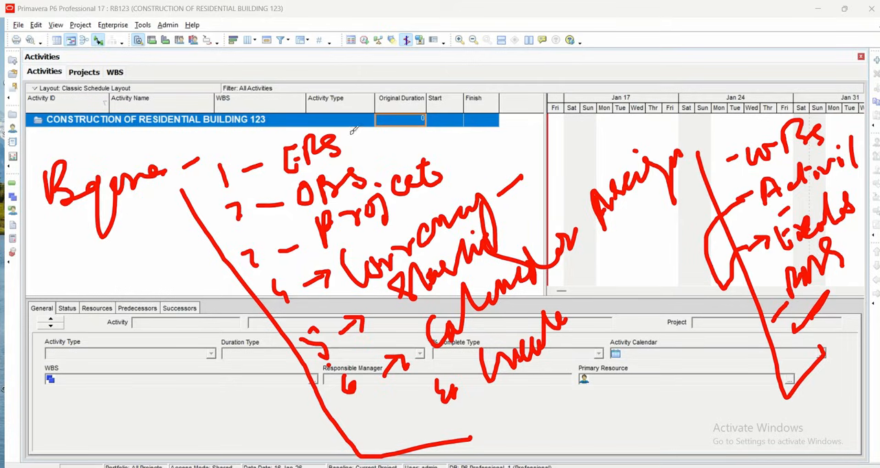
left_click_drag(349, 141, 369, 83)
left_click_drag(370, 170, 376, 130)
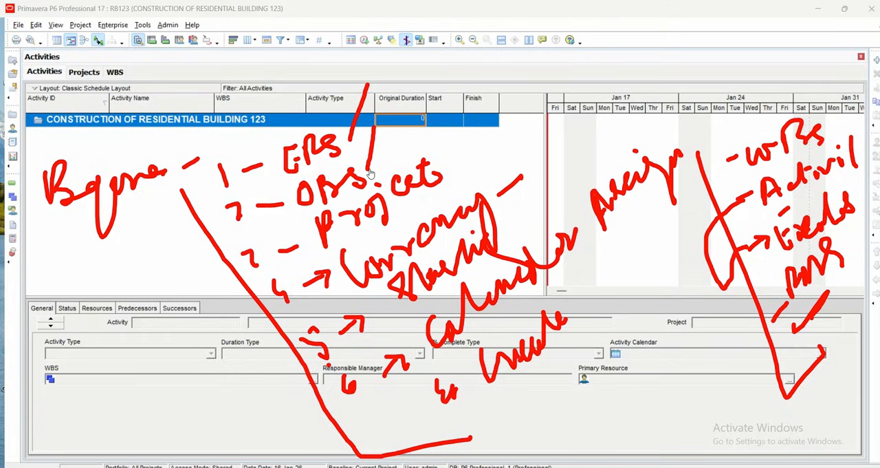
mouse_move(451, 178)
left_mouse_down()
mouse_move(458, 141)
mouse_move(451, 178)
left_mouse_up()
left_click_drag(152, 112, 205, 41)
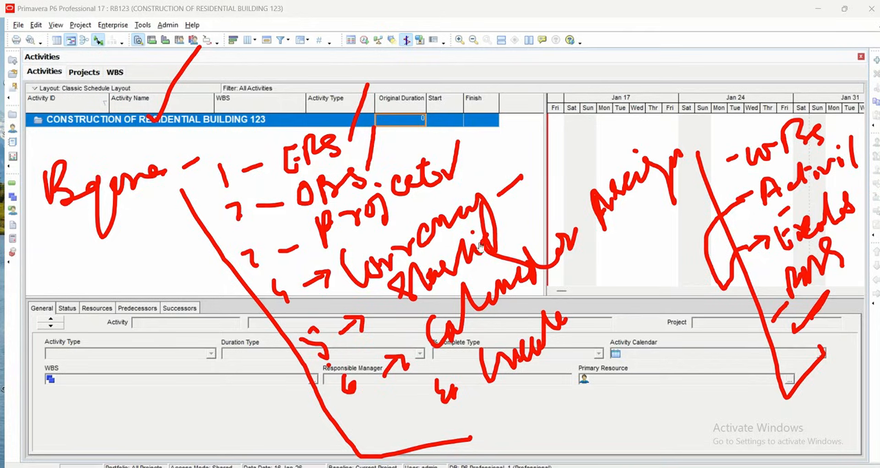
left_click_drag(511, 229, 521, 205)
mouse_move(474, 330)
left_mouse_down()
mouse_move(517, 291)
mouse_move(562, 268)
left_mouse_up()
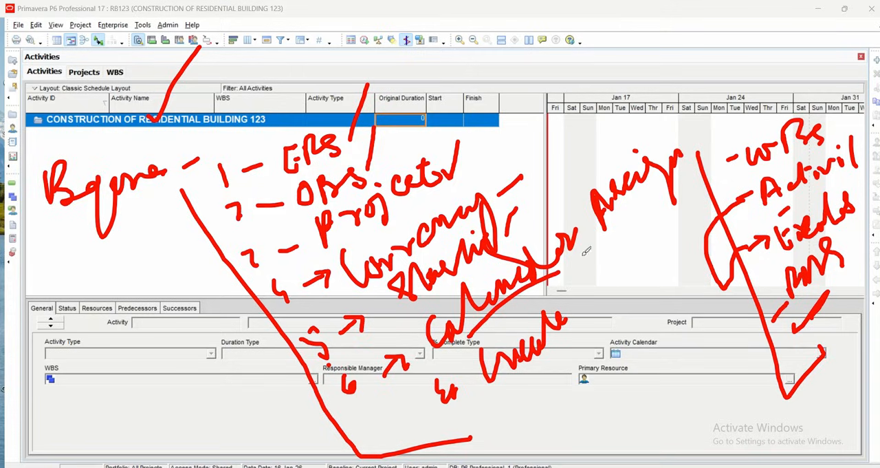
left_click_drag(271, 406, 311, 396)
mouse_move(88, 382)
left_mouse_down()
mouse_move(86, 407)
mouse_move(125, 414)
left_mouse_up()
mouse_move(123, 361)
left_mouse_down()
mouse_move(137, 352)
mouse_move(145, 389)
mouse_move(157, 356)
mouse_move(190, 352)
mouse_move(192, 333)
left_mouse_up()
left_click(163, 388)
left_click_drag(199, 353, 201, 360)
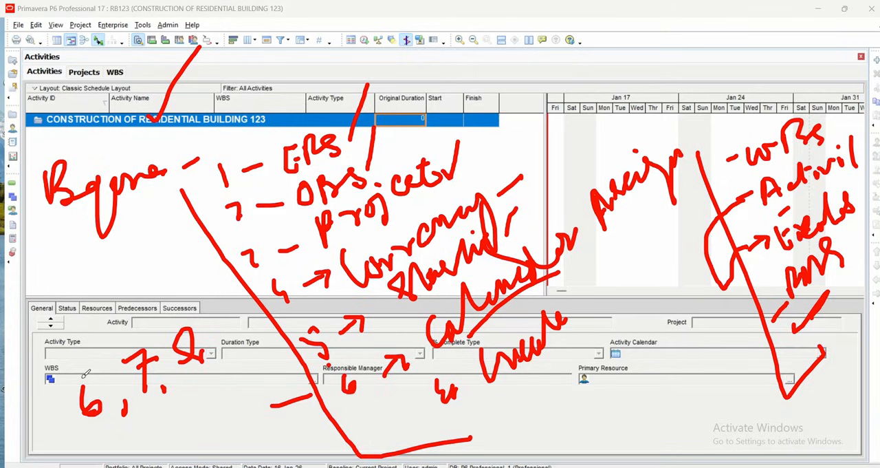
mouse_move(75, 406)
left_mouse_down()
mouse_move(69, 320)
mouse_move(59, 334)
mouse_move(91, 333)
left_mouse_up()
mouse_move(50, 266)
left_mouse_down()
mouse_move(63, 305)
mouse_move(60, 260)
mouse_move(76, 276)
mouse_move(103, 268)
mouse_move(121, 255)
mouse_move(134, 204)
mouse_move(167, 276)
mouse_move(166, 213)
left_mouse_up()
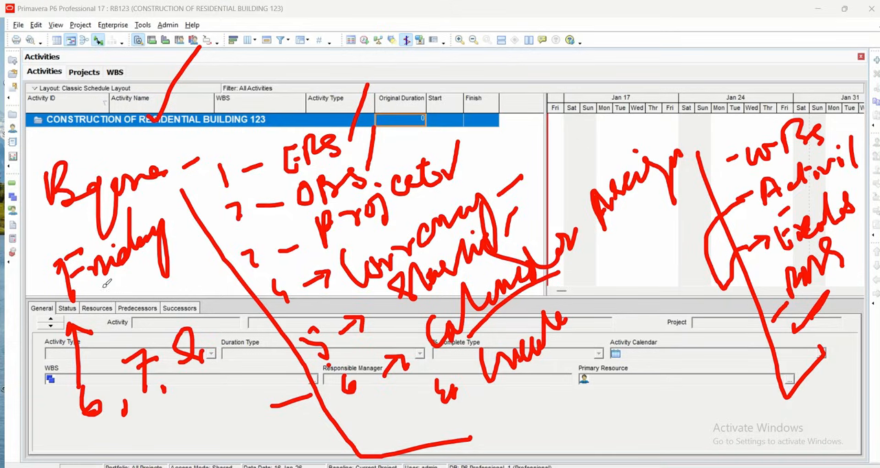
left_click_drag(103, 287, 177, 264)
mouse_move(137, 198)
left_mouse_down()
mouse_move(22, 263)
mouse_move(180, 227)
mouse_move(104, 202)
mouse_move(81, 236)
left_mouse_up()
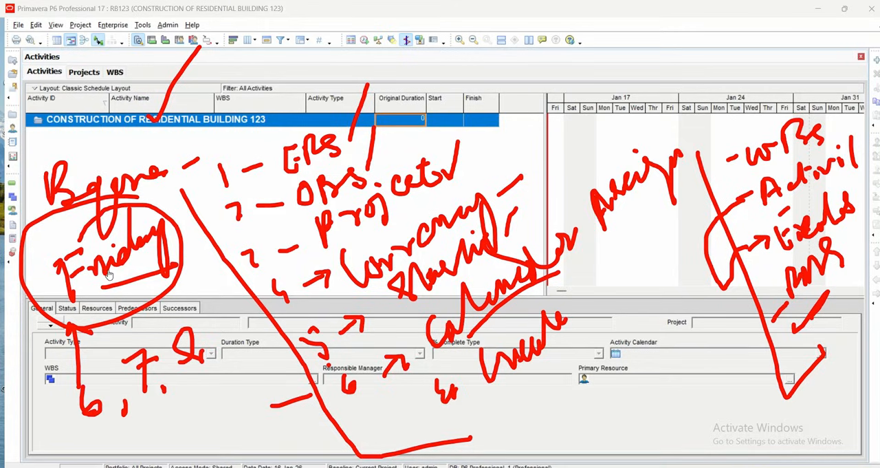